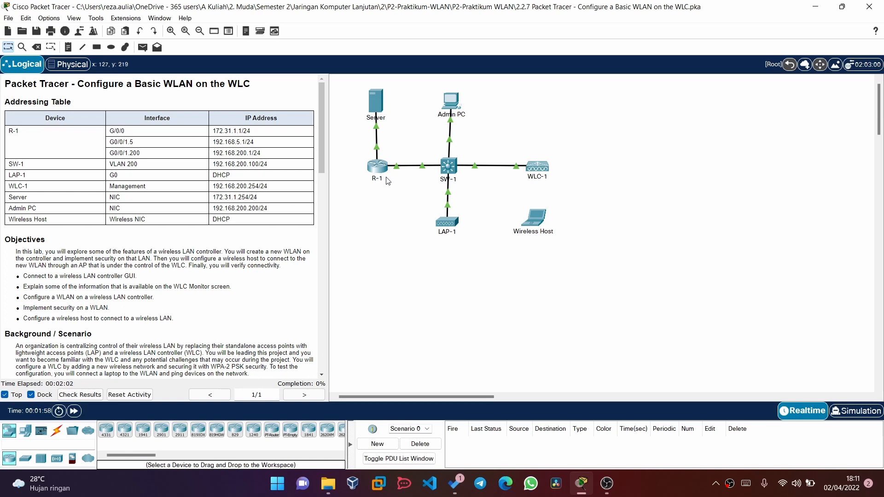
- Launch the Web Browser from the Admin PC's Desktop, showing an empty URL field
scroll(195, 154, "down", 1)
scroll(195, 154, "down", 1)
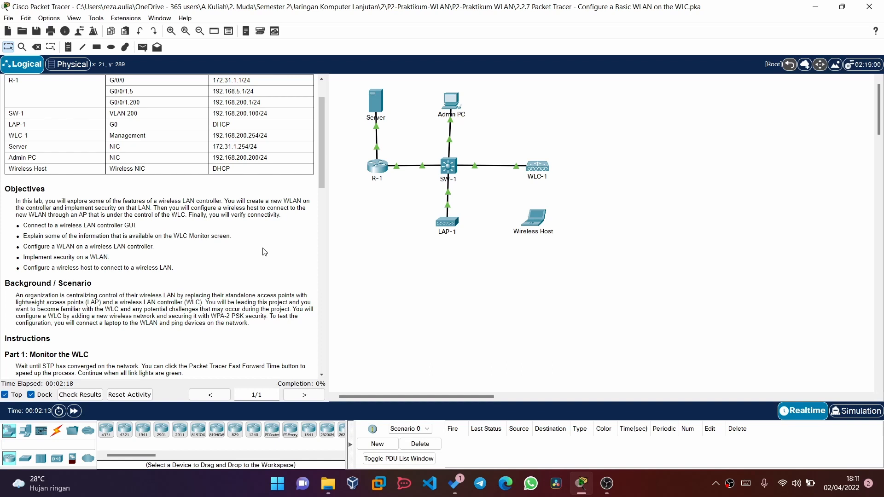
scroll(265, 252, "down", 2)
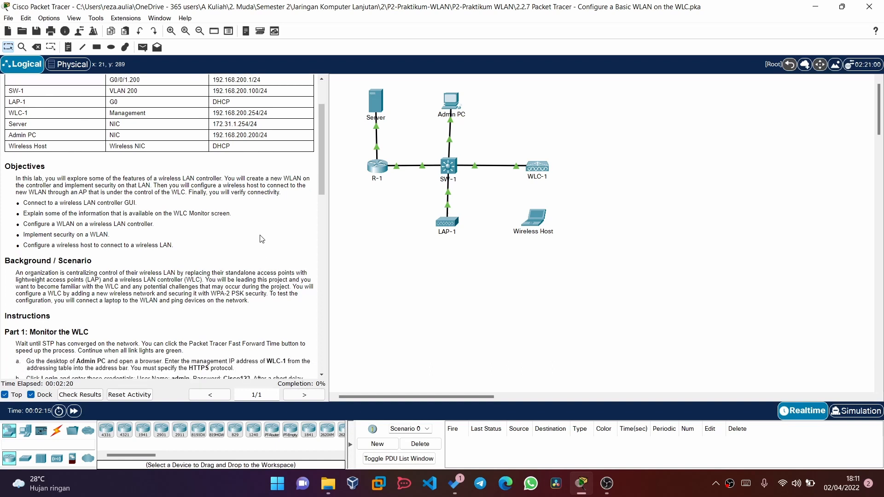
scroll(261, 239, "down", 1)
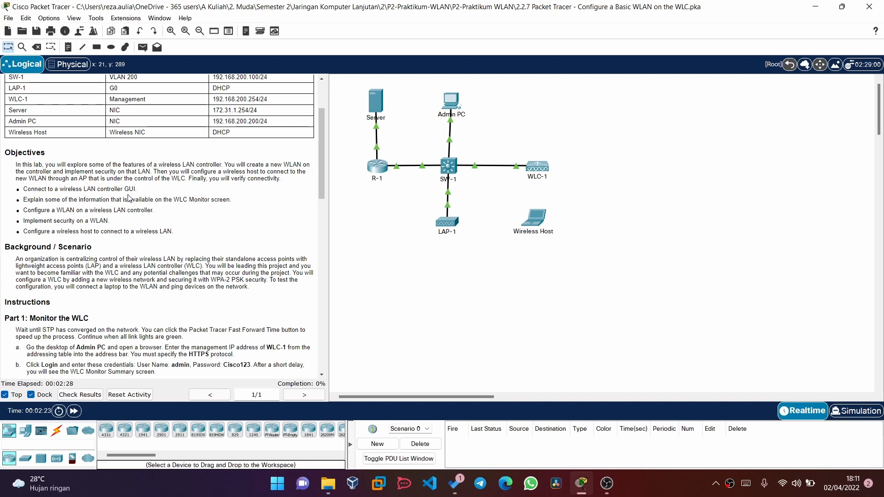
scroll(231, 197, "down", 1)
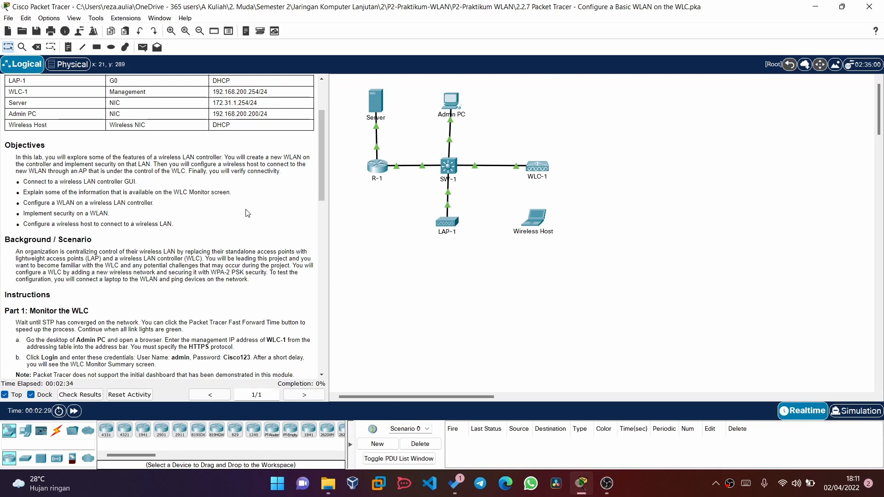
scroll(253, 218, "down", 1)
scroll(252, 218, "down", 1)
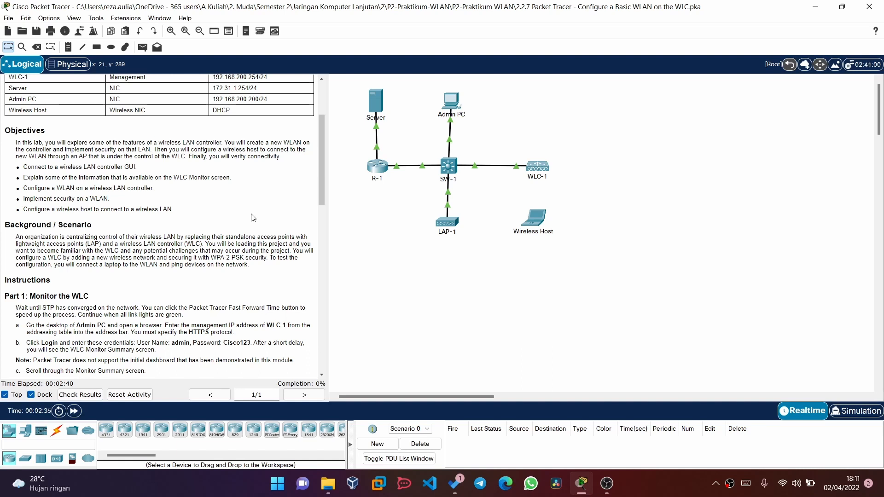
scroll(252, 217, "down", 1)
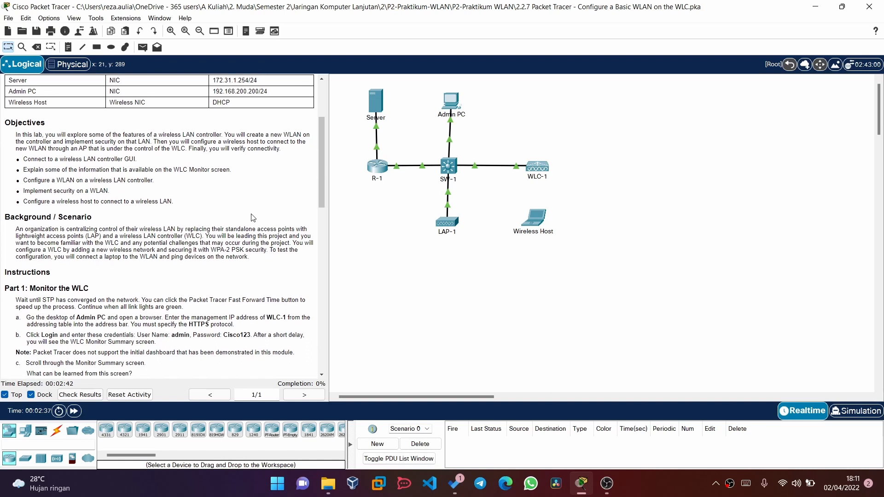
scroll(266, 217, "down", 1)
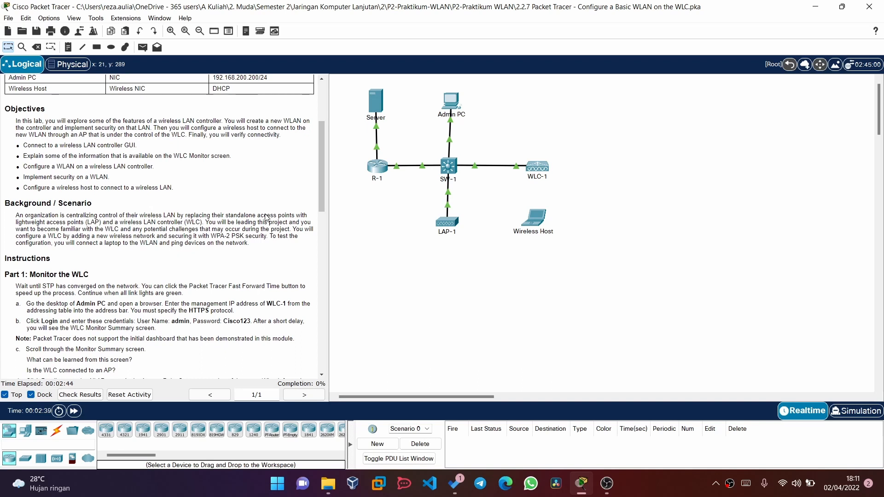
scroll(265, 217, "down", 3)
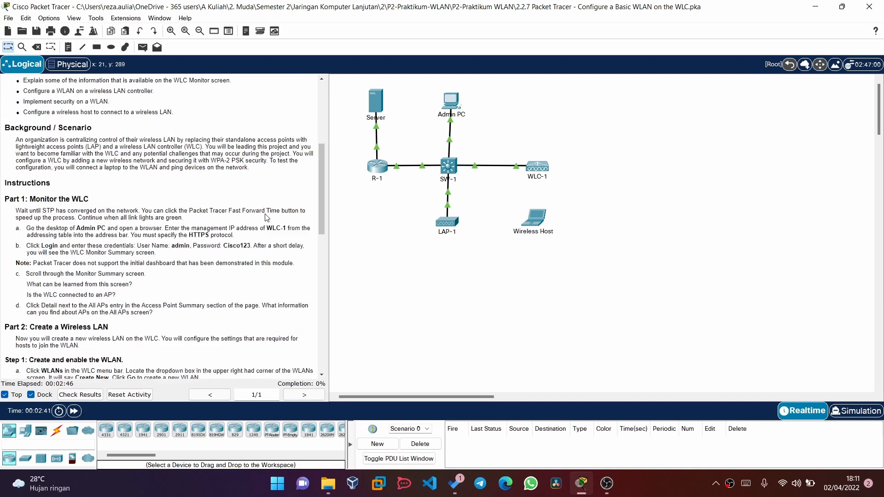
scroll(266, 217, "down", 1)
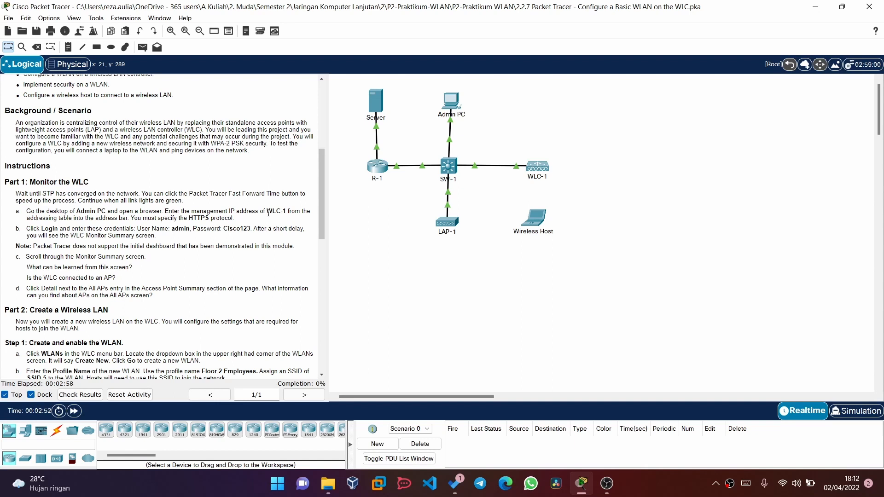
scroll(243, 205, "down", 3)
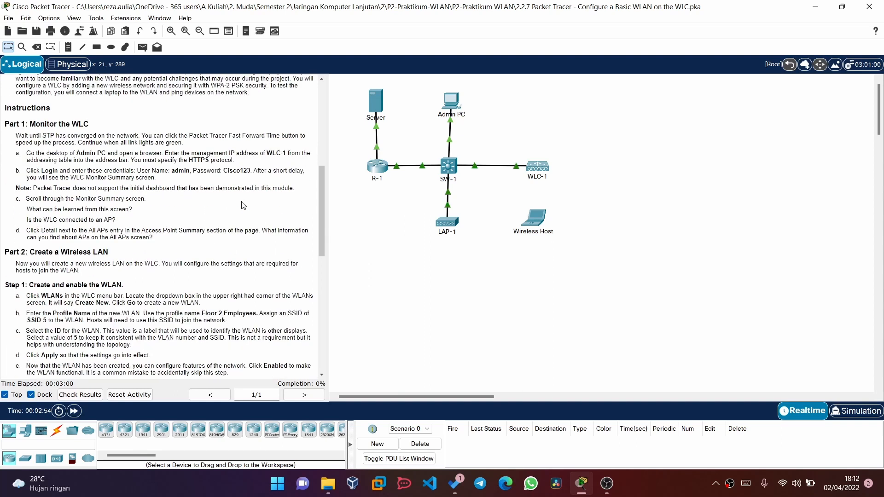
scroll(243, 205, "up", 3)
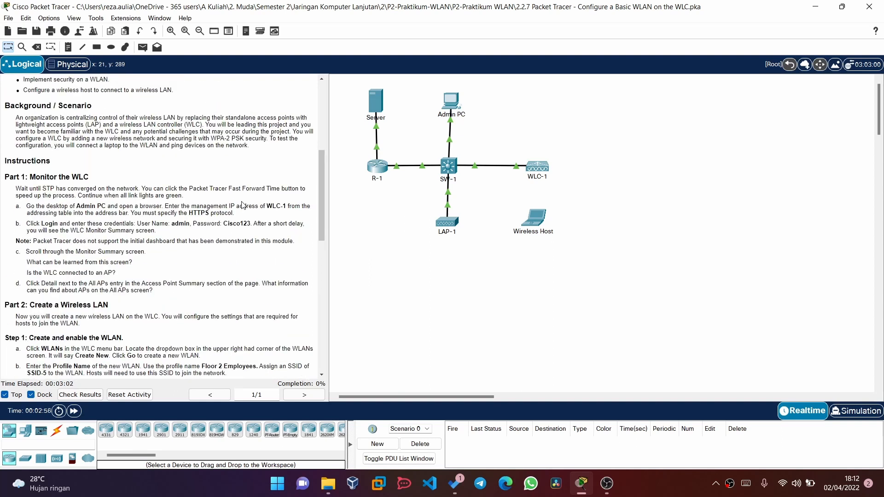
scroll(243, 206, "down", 1)
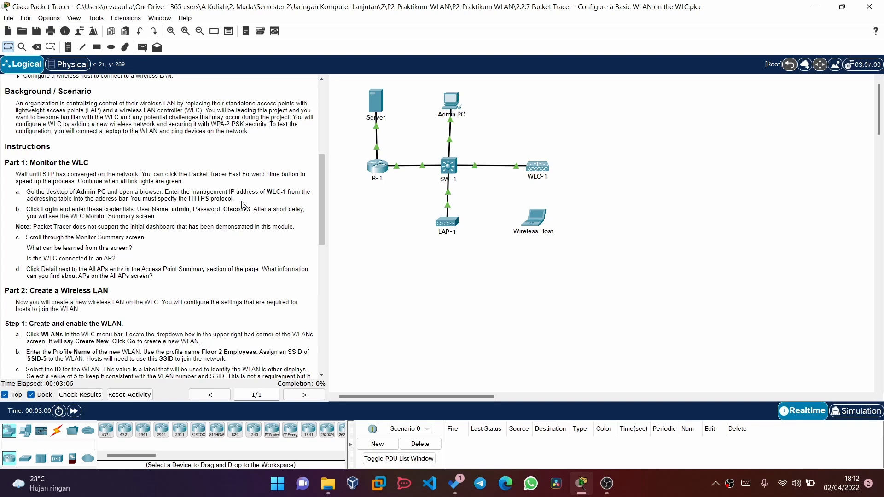
scroll(243, 205, "down", 1)
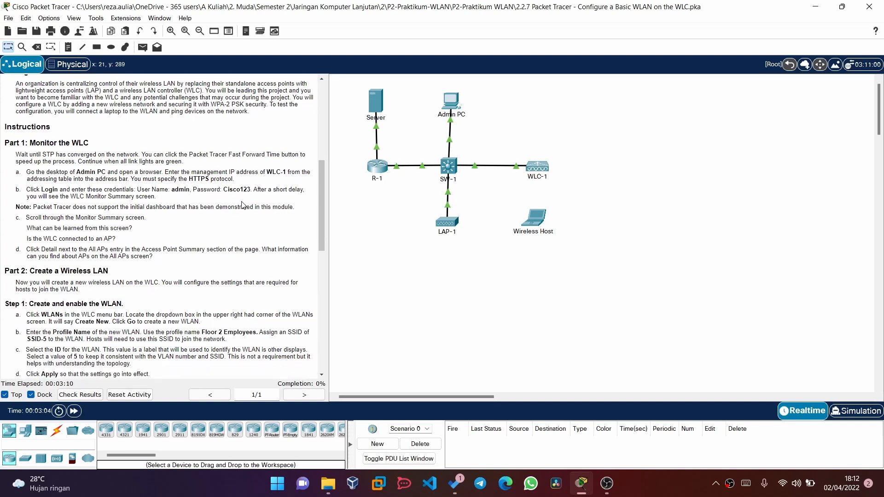
scroll(243, 206, "down", 2)
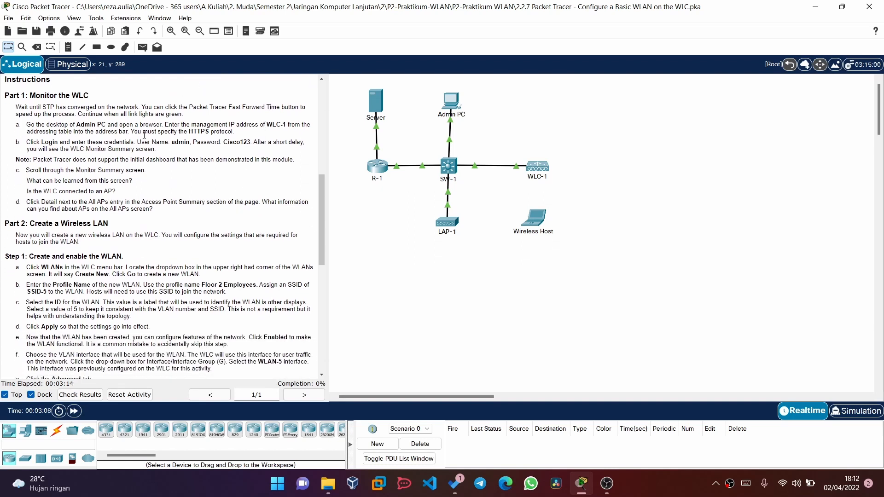
scroll(141, 325, "down", 1)
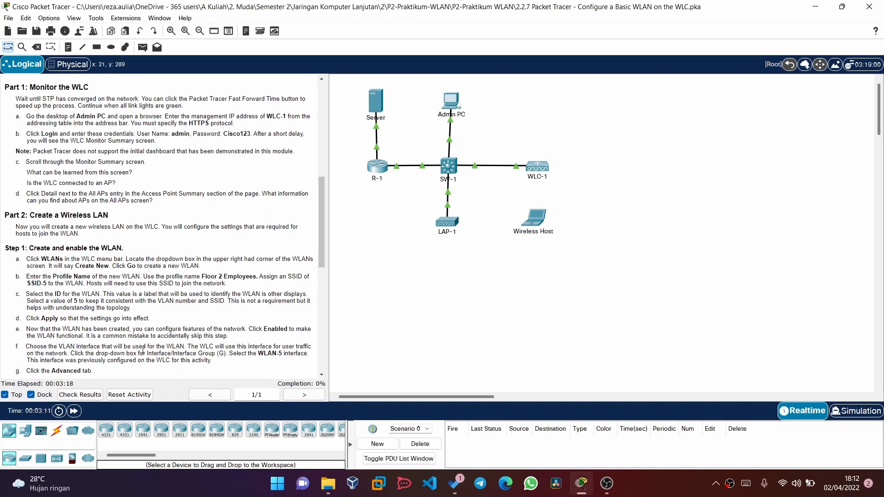
scroll(142, 377, "up", 1)
scroll(142, 378, "up", 13)
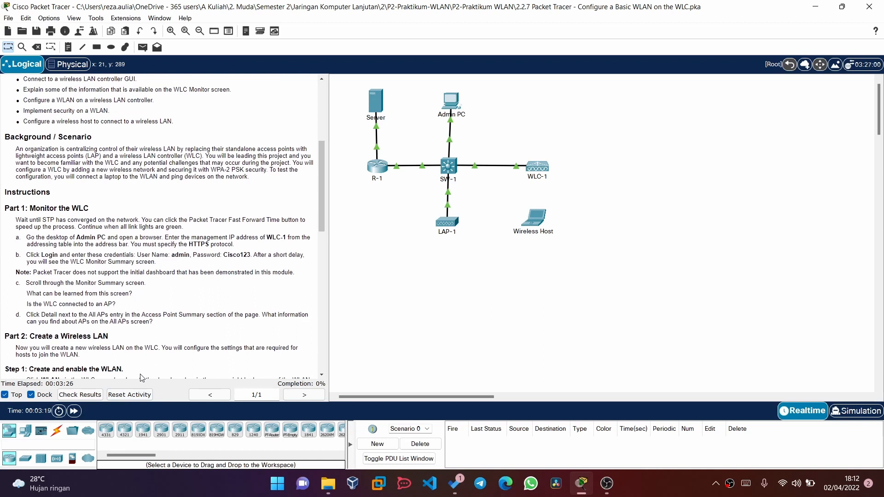
scroll(142, 378, "down", 7)
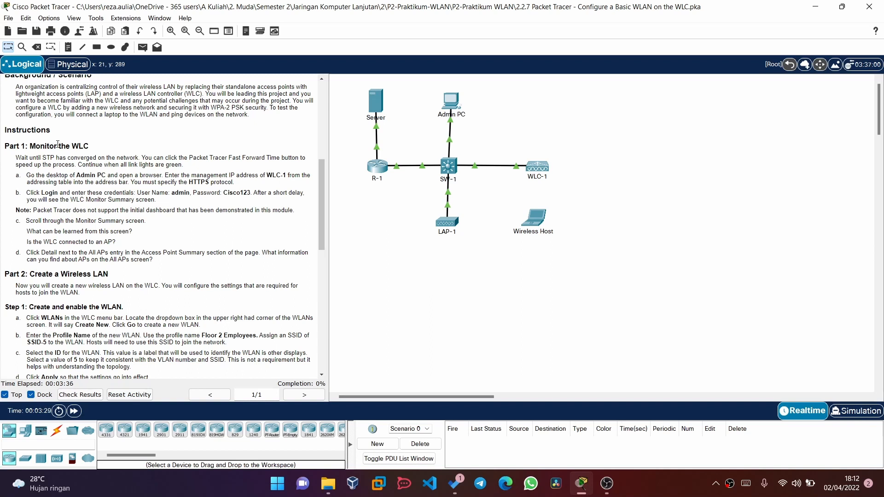
scroll(43, 165, "down", 3)
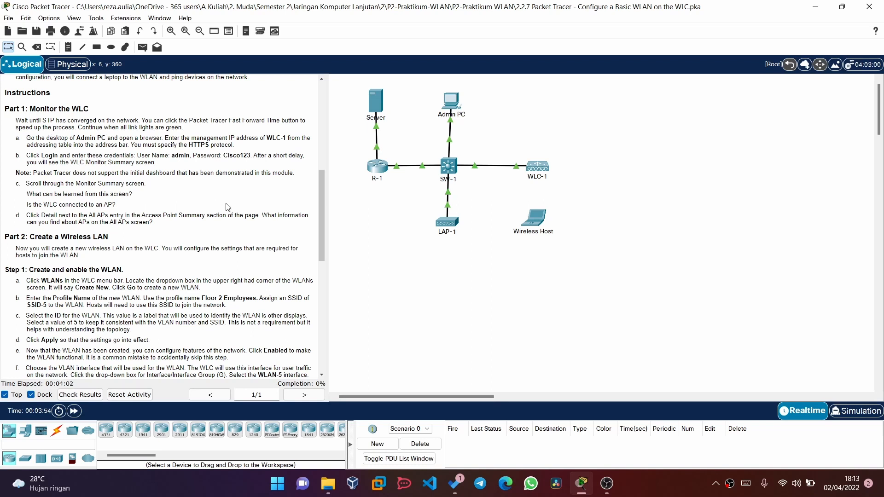
left_click(455, 109)
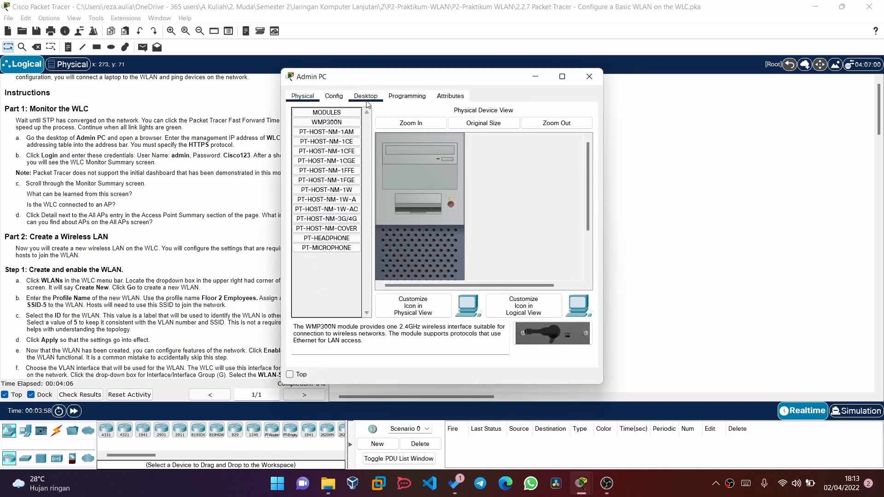
left_click(366, 102)
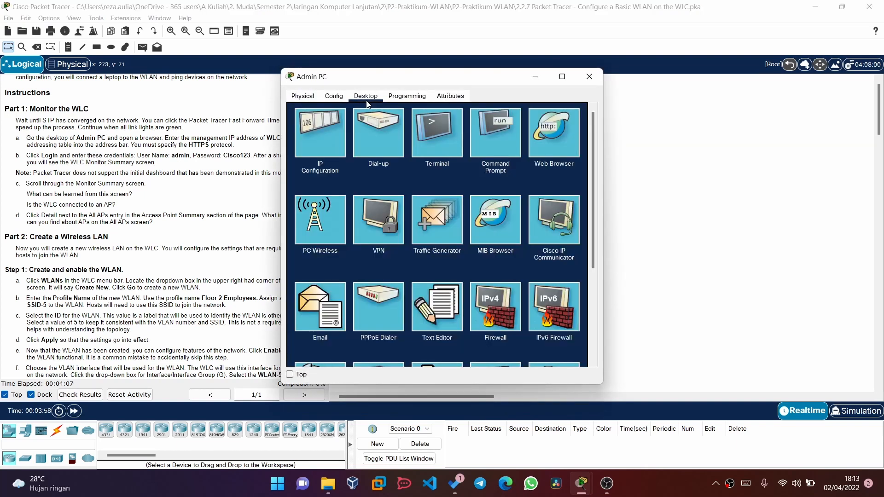
left_click(562, 134)
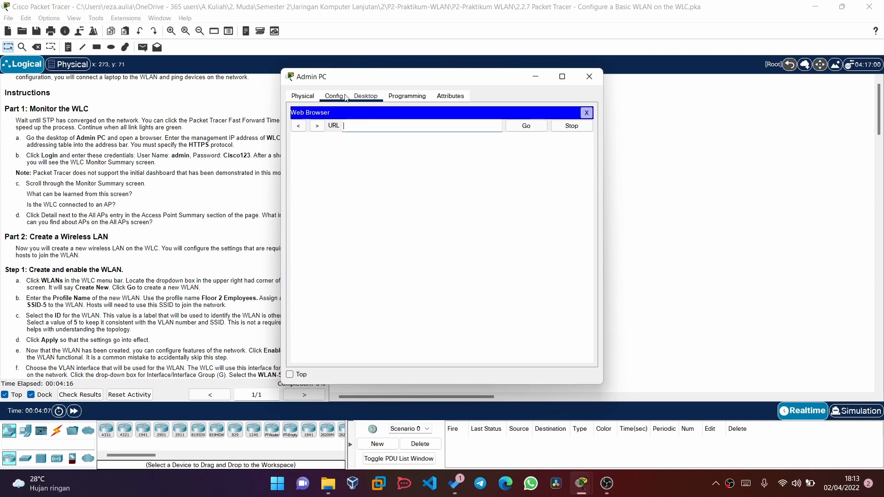
- Load 192.168.200.100 in the Admin PC browser, which returns Request Timeout
left_click_drag(340, 77, 422, 74)
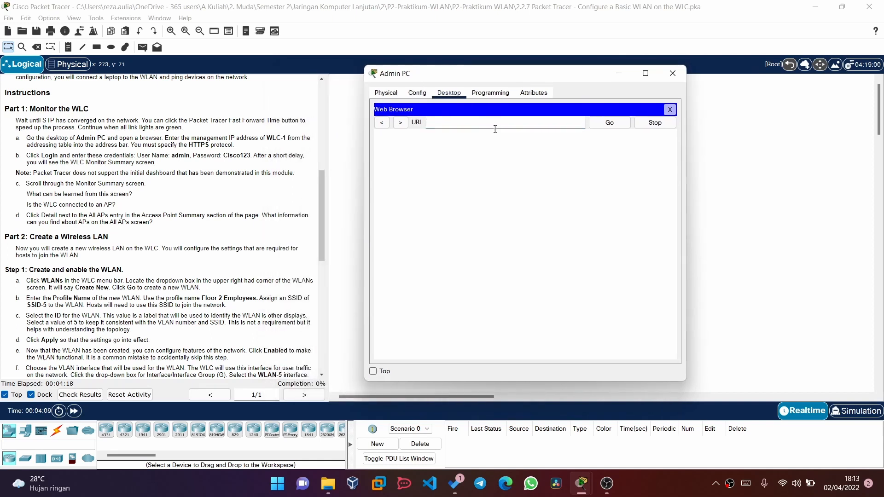
scroll(164, 263, "up", 10)
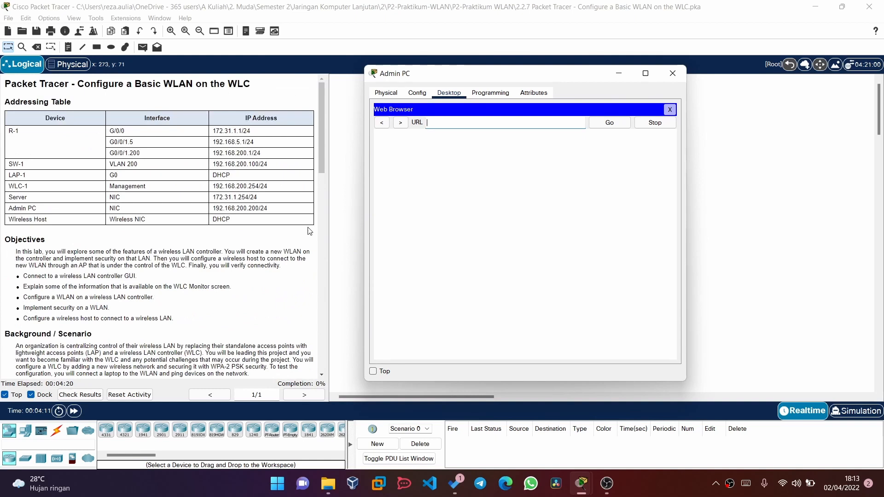
scroll(203, 230, "down", 1)
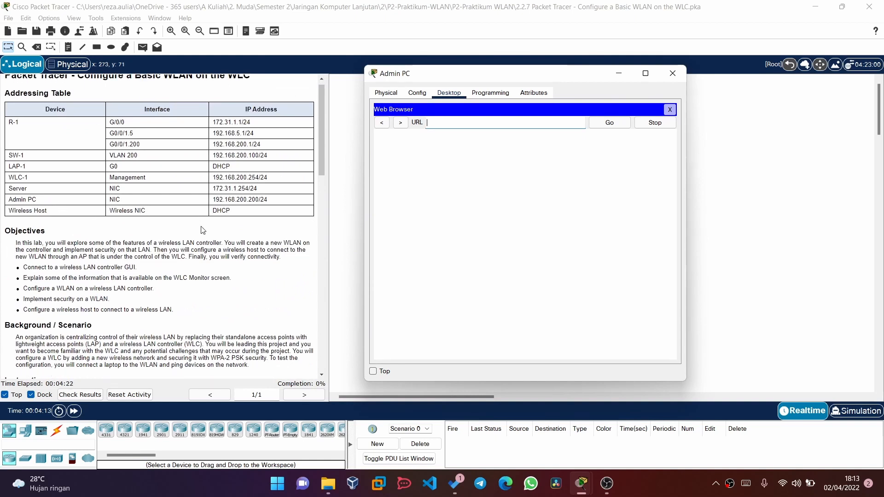
type("192.")
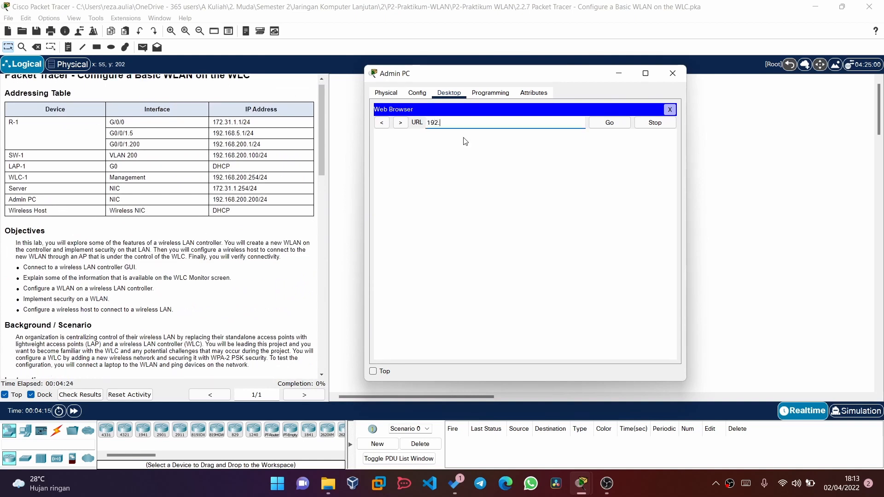
type("168.200.100")
key("Return")
- Change the browser address to 192.168.200.254 and select it
scroll(123, 286, "down", 2)
scroll(122, 286, "down", 1)
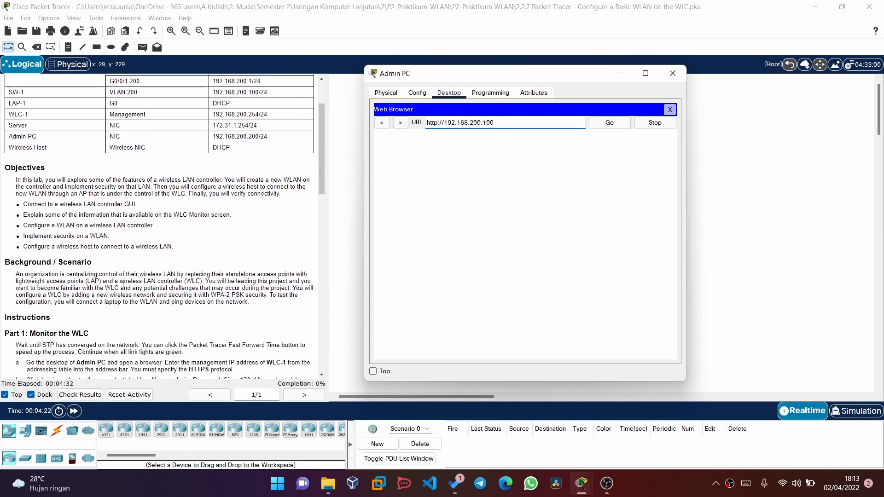
scroll(123, 286, "down", 1)
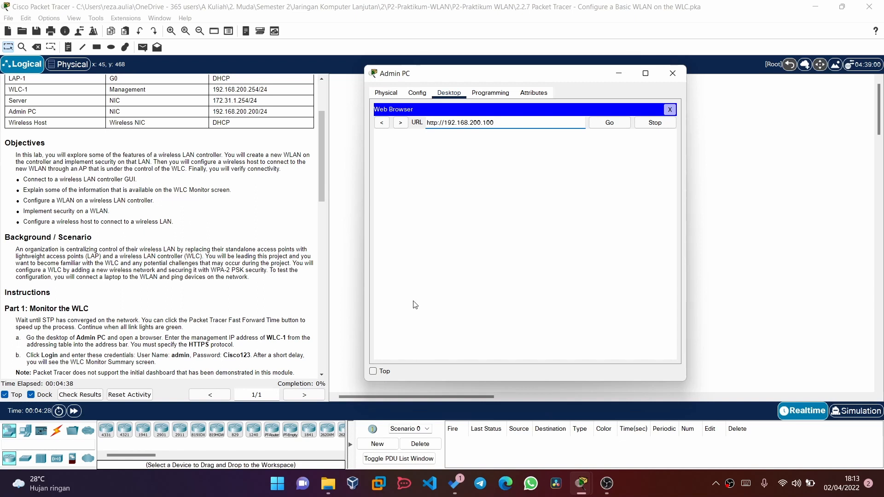
scroll(219, 188, "up", 5)
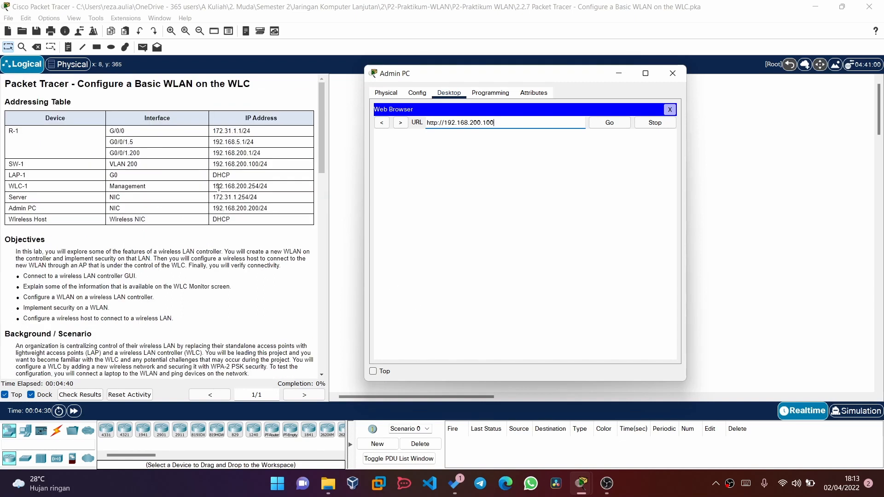
left_click(510, 120)
key("BackSpace")
key("BackSpace")
key("BackSpace")
key("BackSpace")
type(".254")
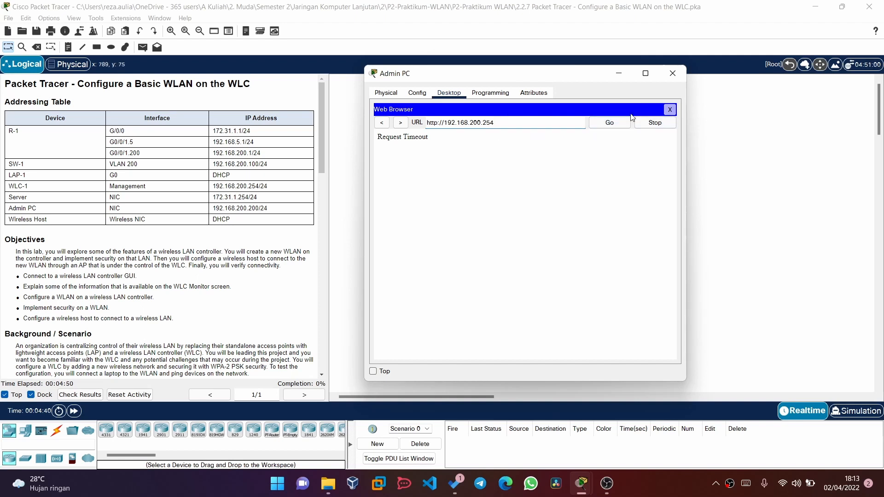
left_click_drag(532, 121, 446, 126)
key("ctrl+c")
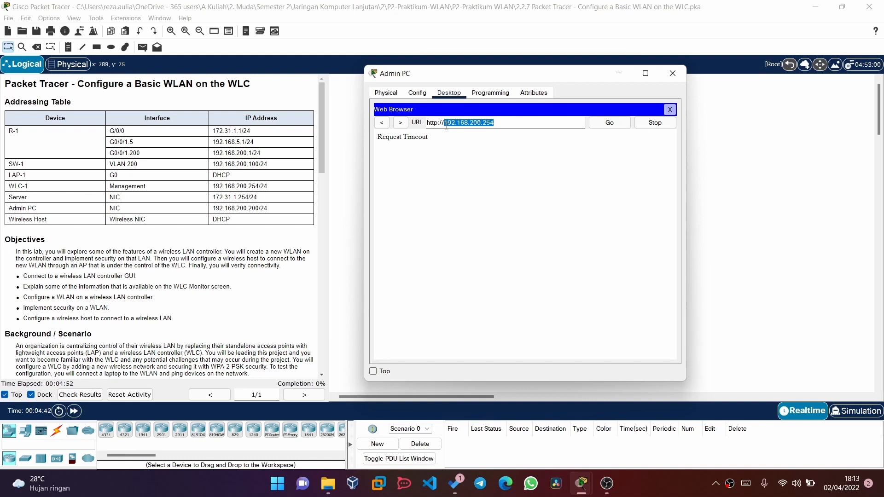
- Reopen the Admin PC browser and load the pasted address 192.168.200.254
left_click(669, 109)
left_click(618, 143)
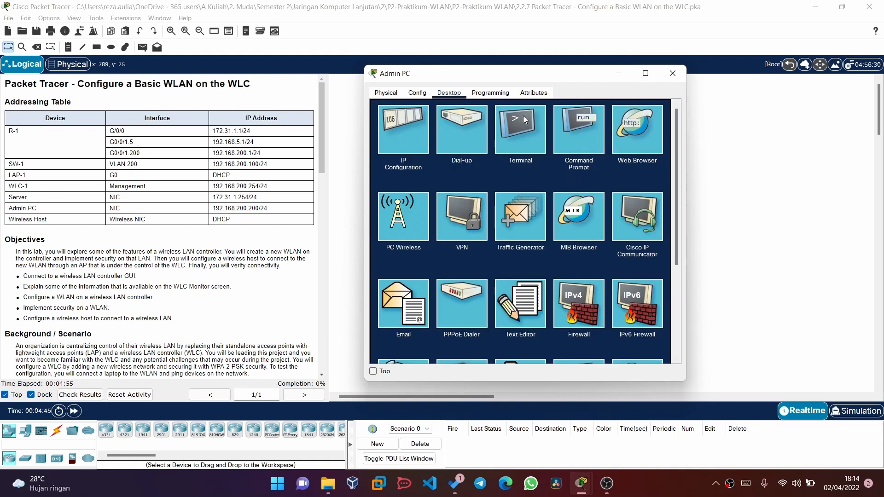
left_click(486, 125)
key("ctrl+v")
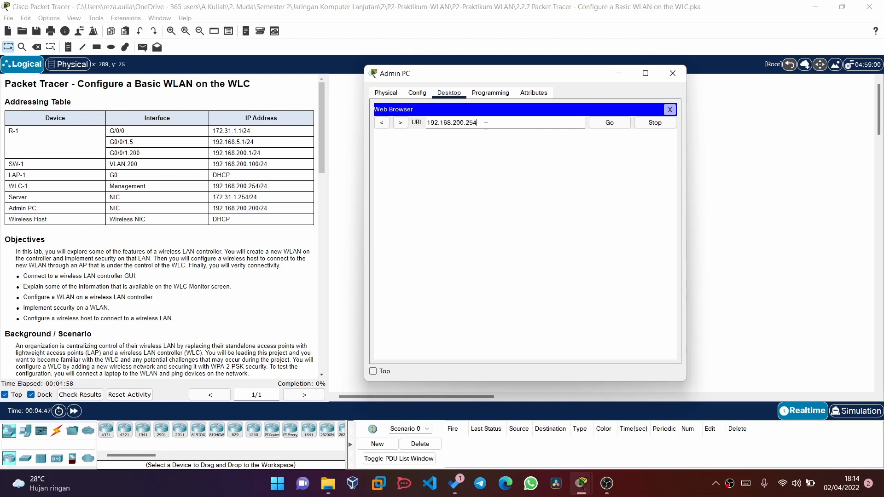
key("Return")
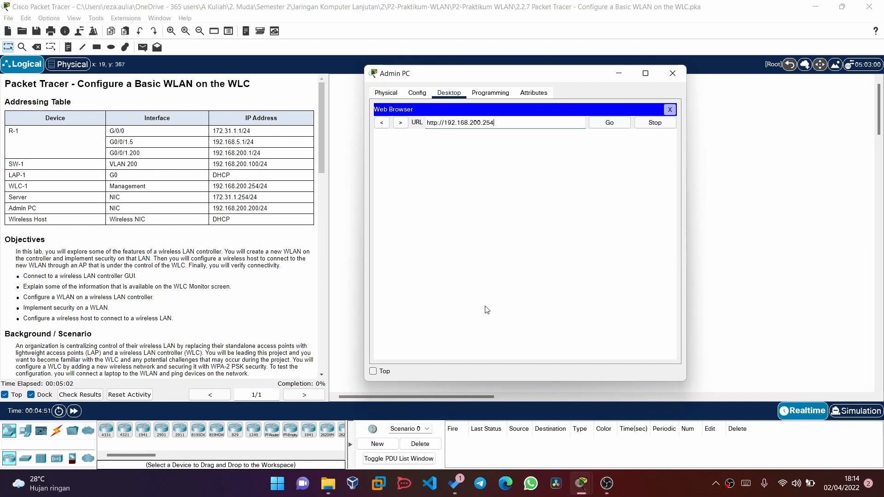
- Check WLC-1's management address in the topology table, then retry loading the controller page
scroll(269, 313, "down", 2)
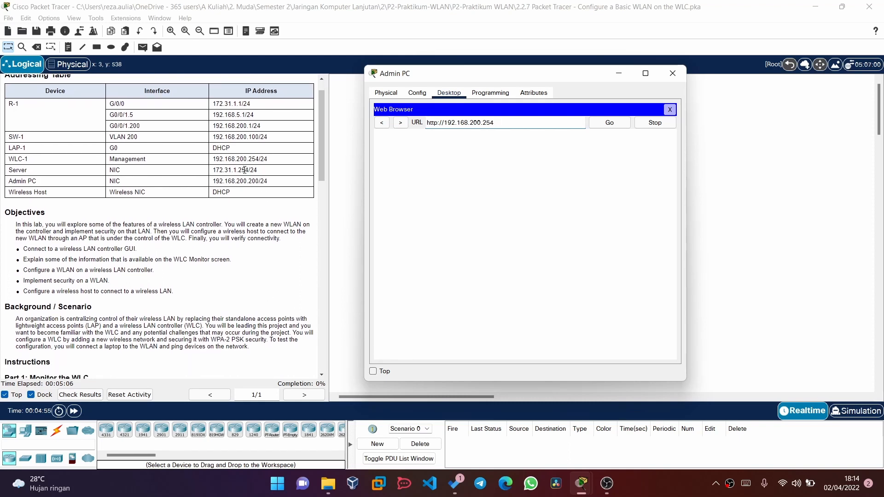
left_click(214, 159)
left_click_drag(214, 158, 228, 159)
mouse_move(589, 484)
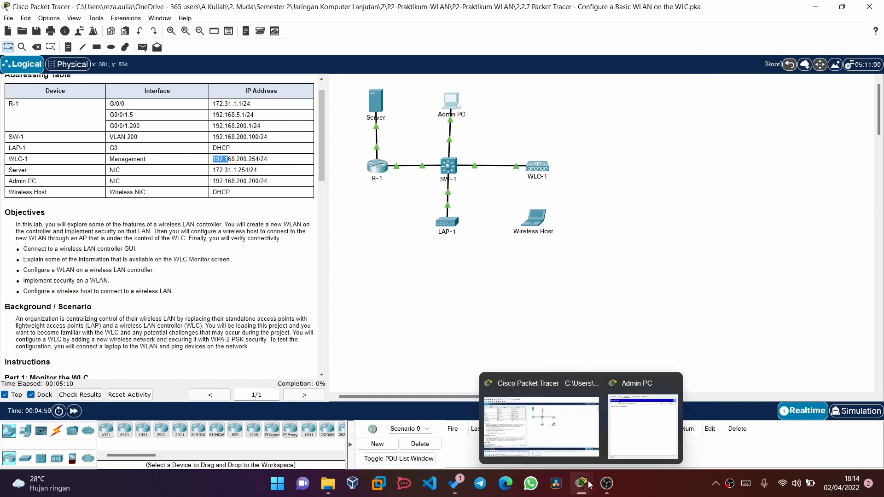
left_click(637, 433)
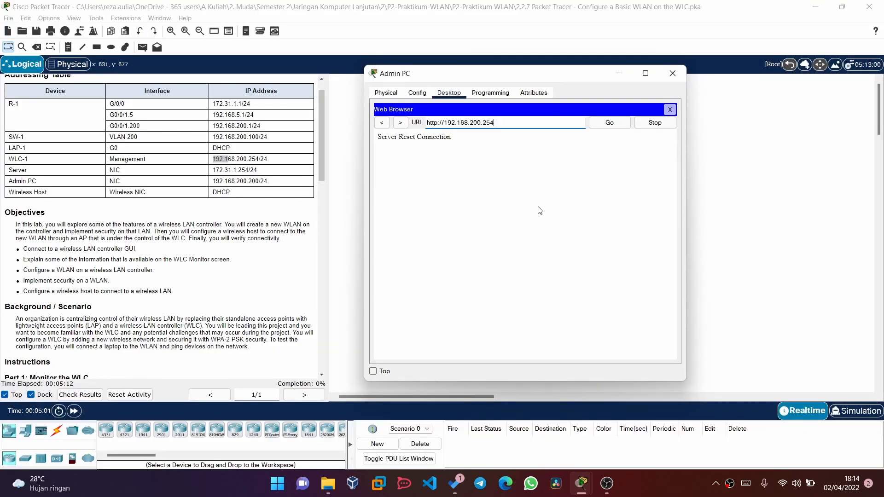
left_click(609, 123)
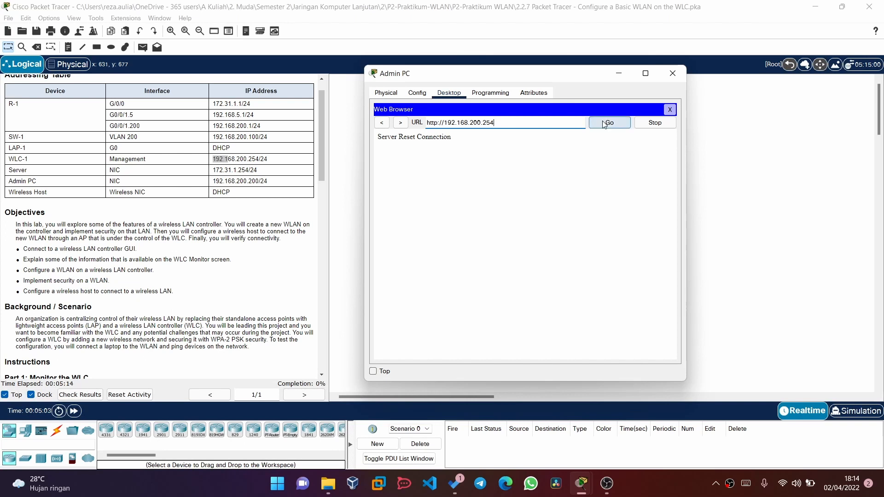
scroll(231, 280, "down", 10)
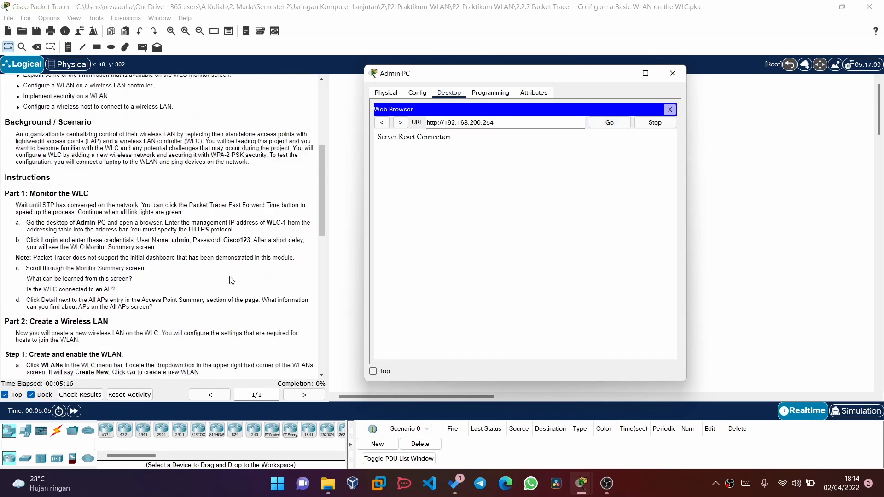
scroll(231, 280, "down", 2)
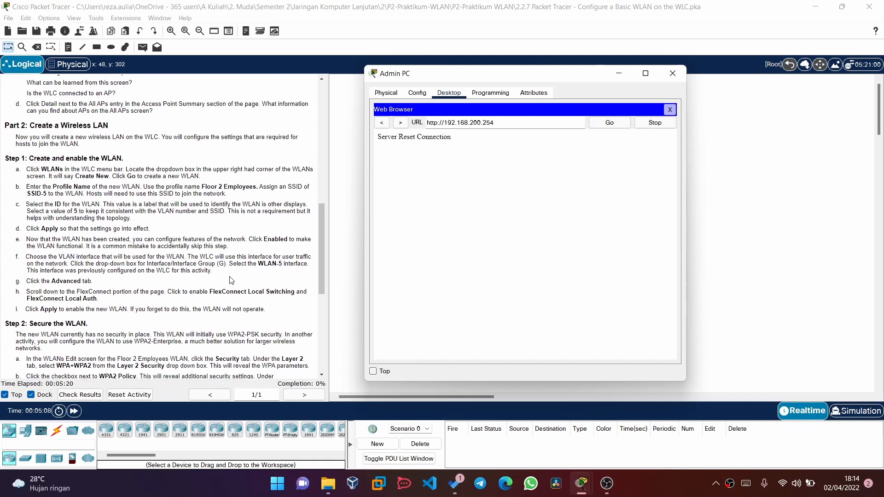
scroll(231, 279, "up", 3)
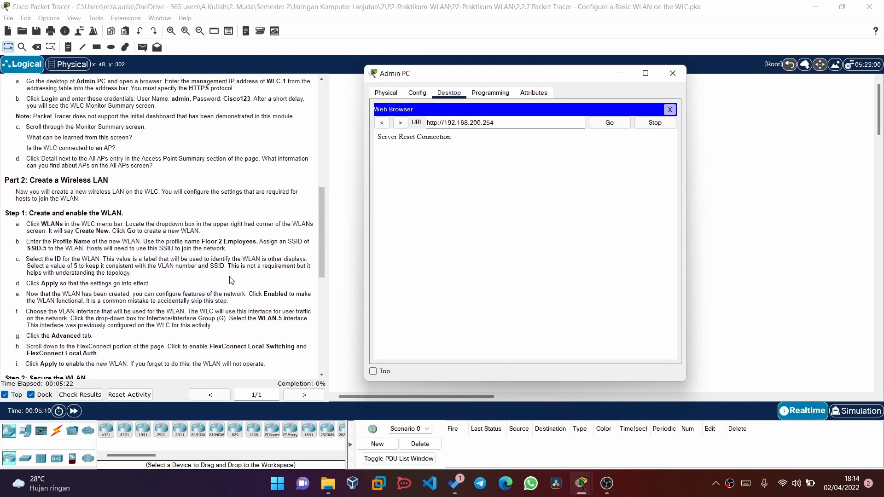
scroll(181, 256, "up", 2)
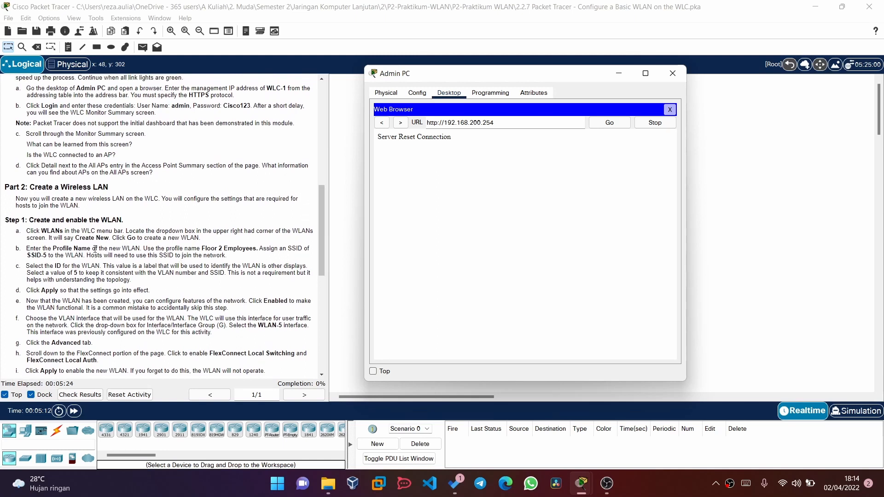
left_click_drag(56, 244, 80, 244)
mouse_move(579, 482)
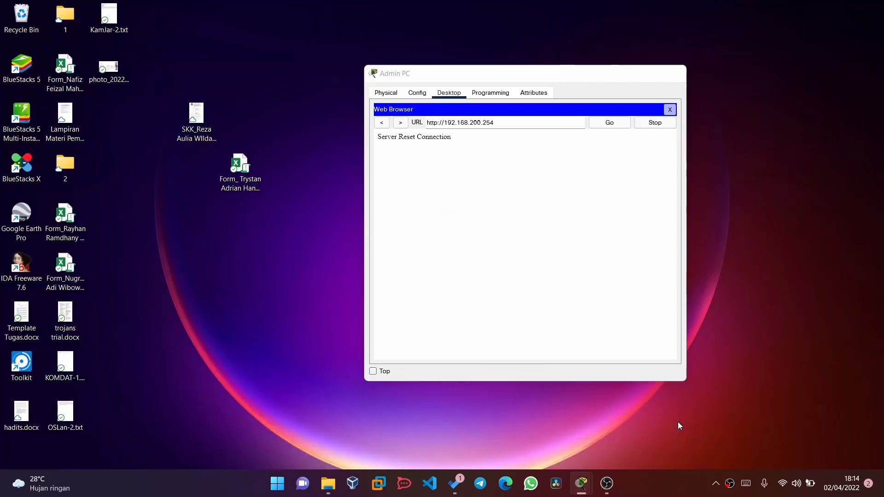
left_click(677, 422)
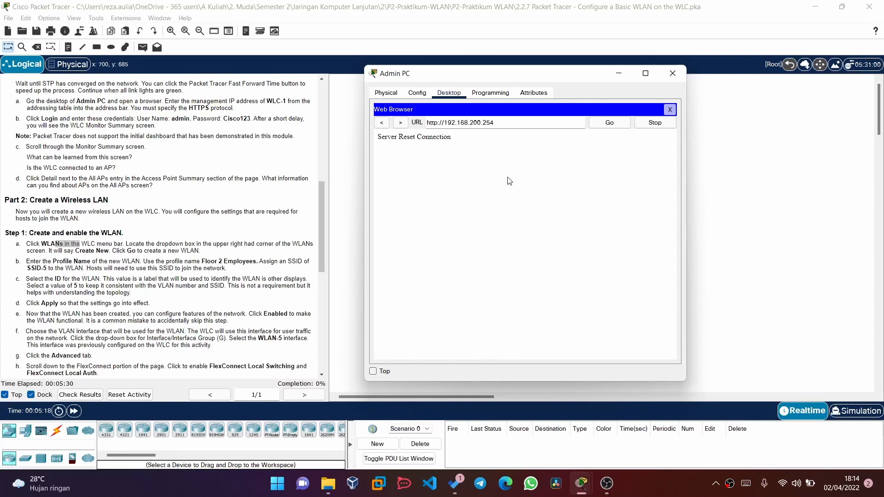
scroll(242, 232, "up", 1)
scroll(241, 232, "up", 1)
left_click(241, 231)
scroll(241, 228, "up", 3)
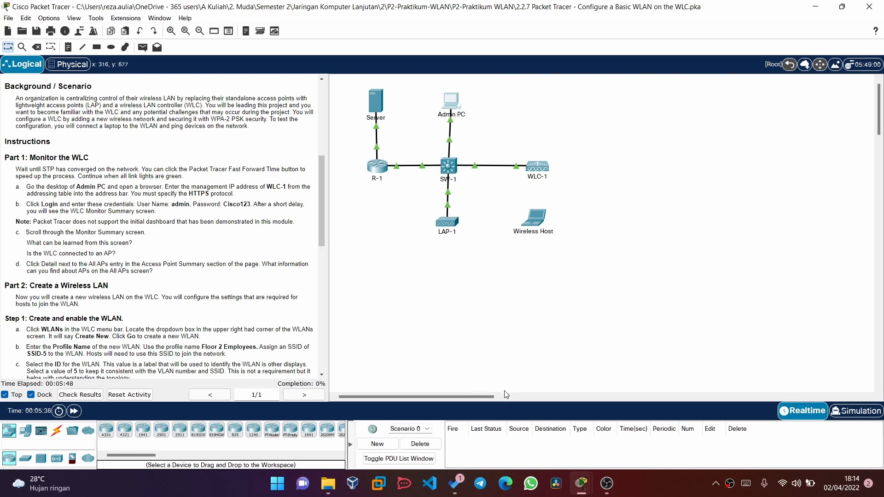
mouse_move(581, 483)
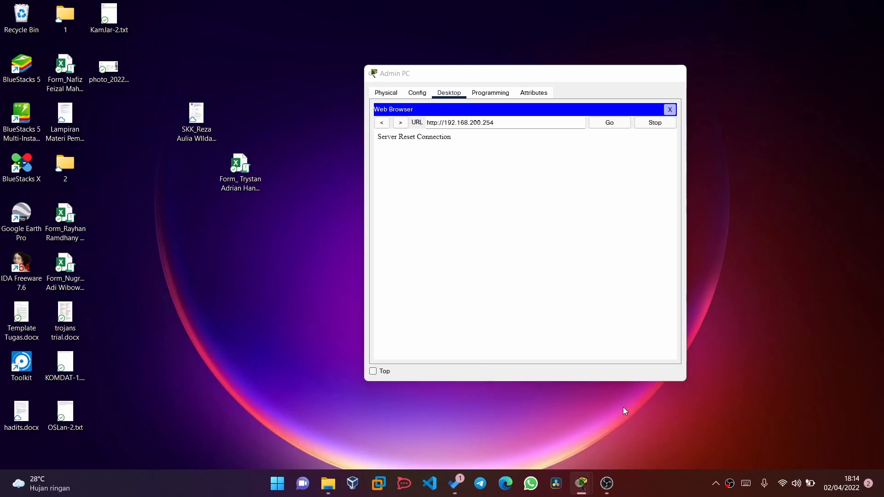
left_click(625, 410)
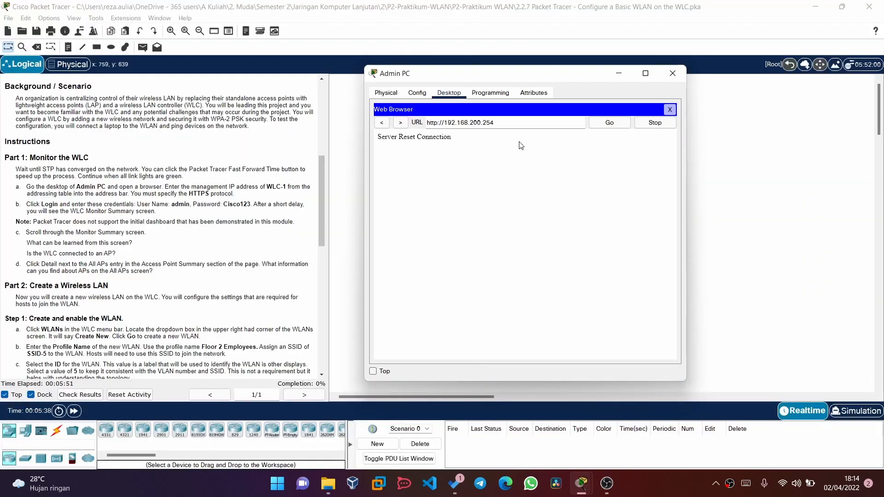
left_click(437, 123)
type("s")
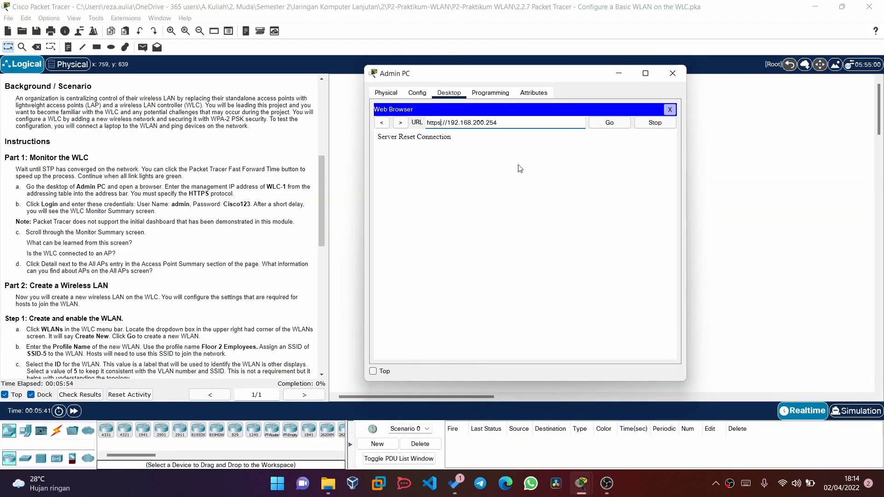
key("Return")
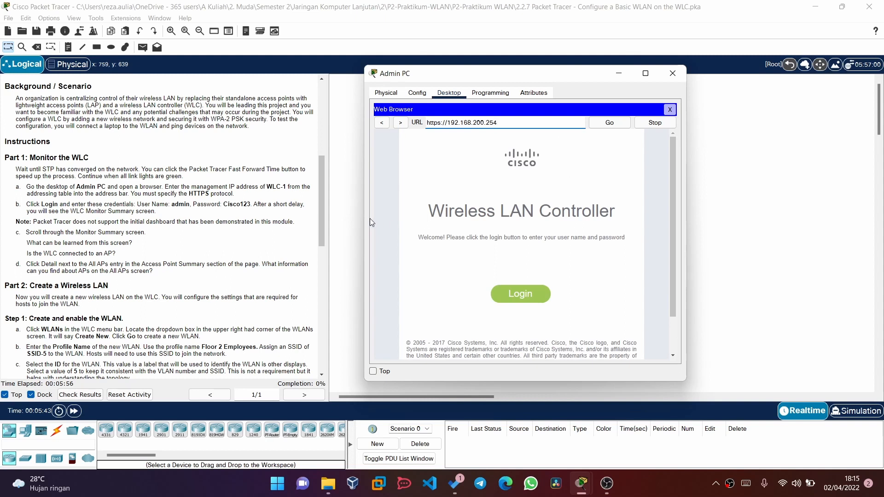
scroll(483, 166, "down", 3)
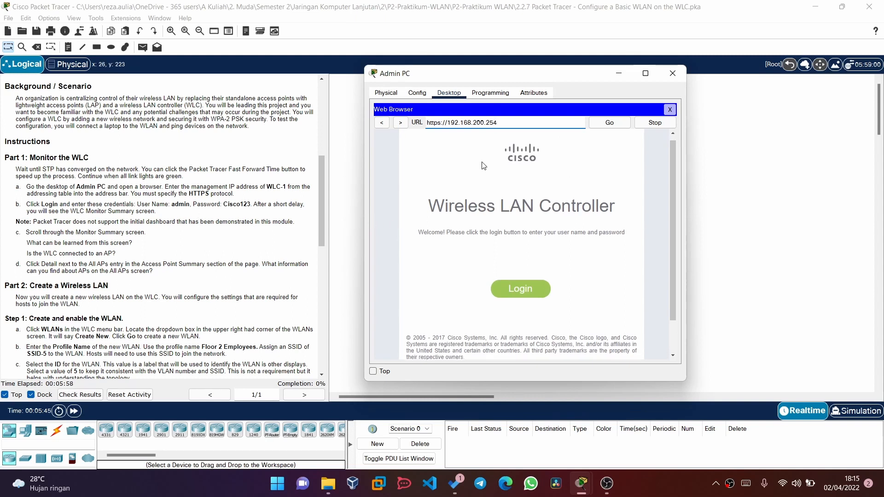
left_click(545, 260)
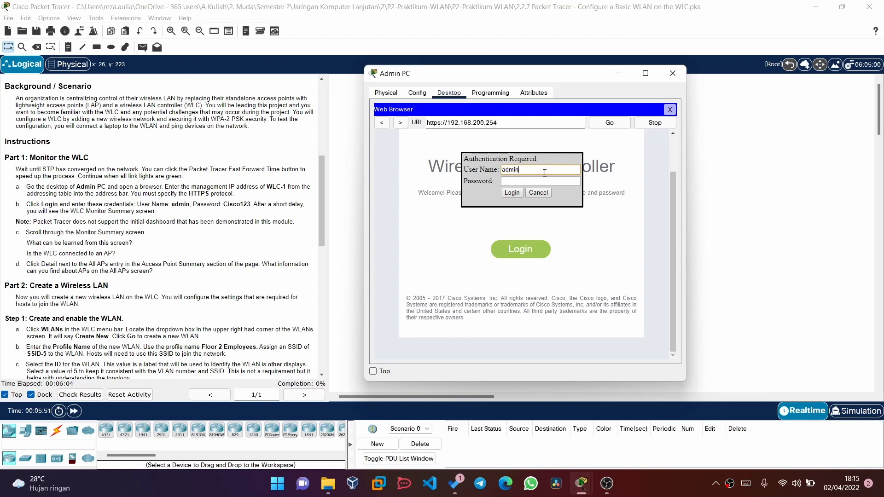
left_click(531, 181)
type("Cisco123")
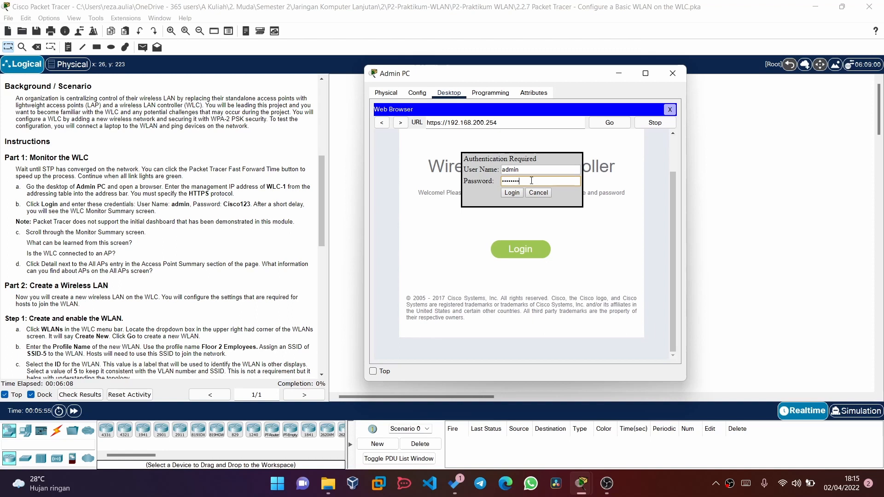
key("Return")
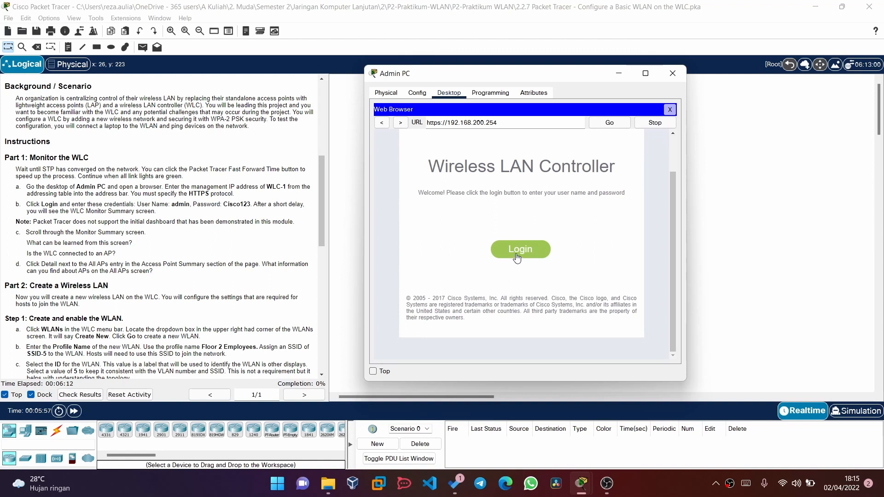
- Re-enter the admin username and password to reach the WLC-1 Monitor Summary
left_click(517, 257)
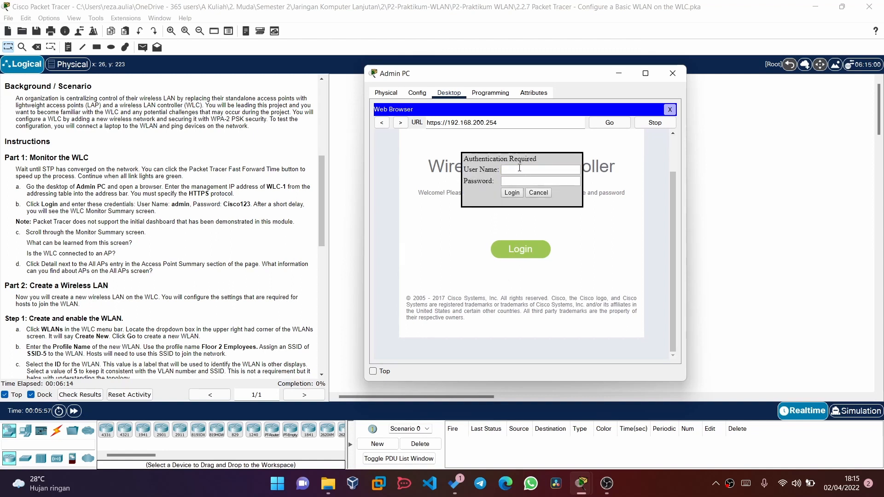
type("admin")
left_click(513, 182)
type("Cisco123")
left_click(512, 193)
scroll(559, 290, "down", 3)
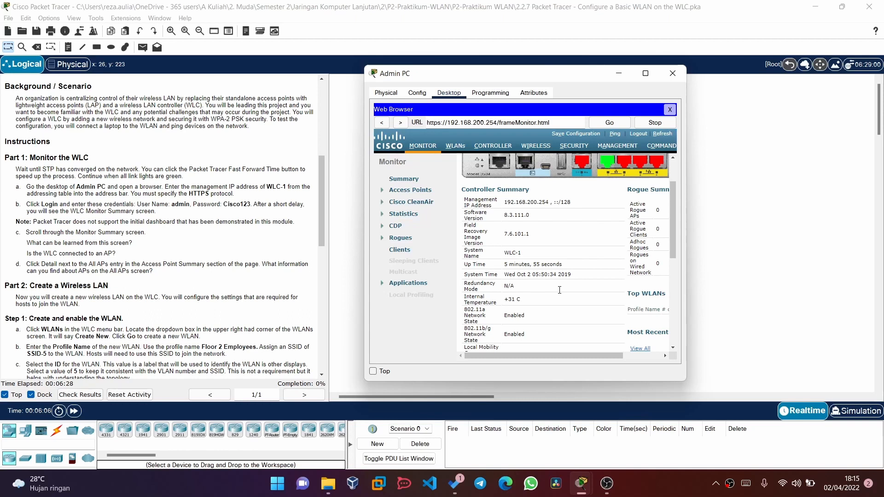
scroll(559, 290, "down", 3)
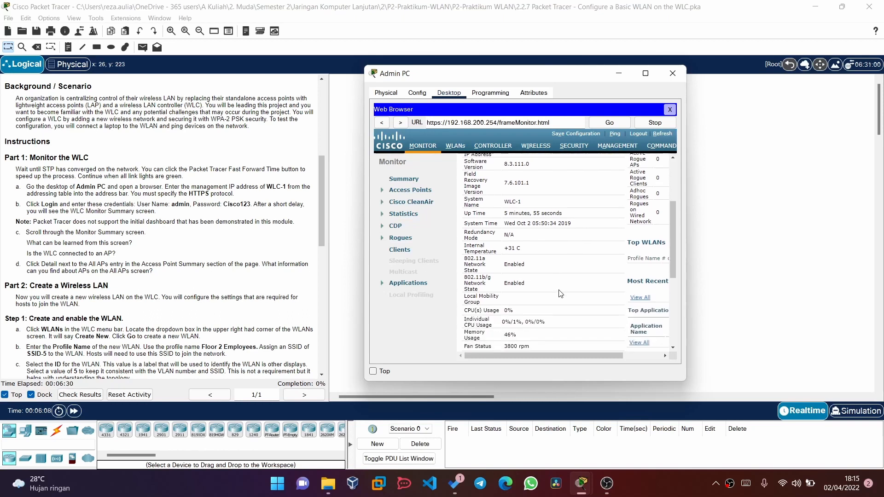
scroll(559, 293, "down", 3)
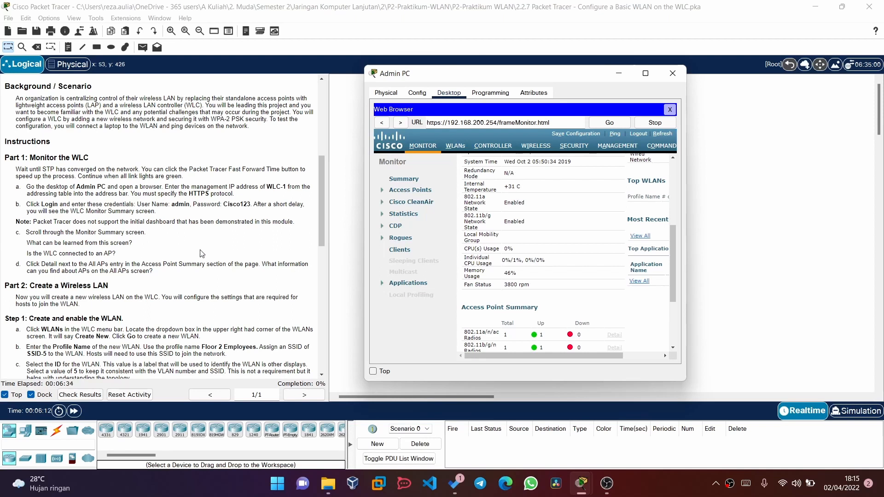
scroll(527, 311, "down", 5)
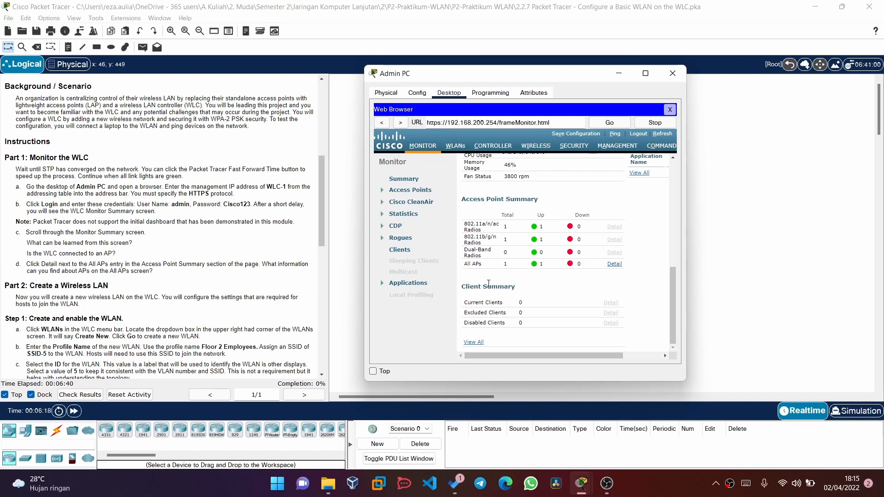
scroll(488, 282, "up", 1)
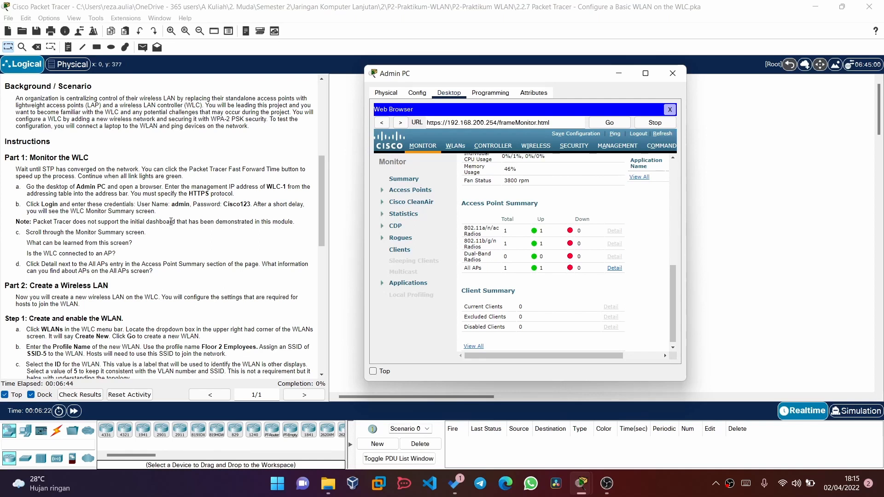
scroll(541, 243, "up", 5)
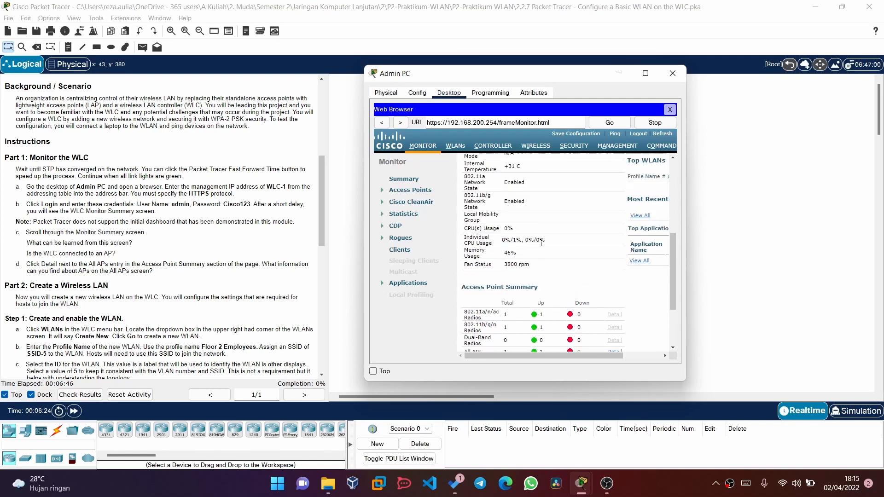
scroll(541, 243, "up", 5)
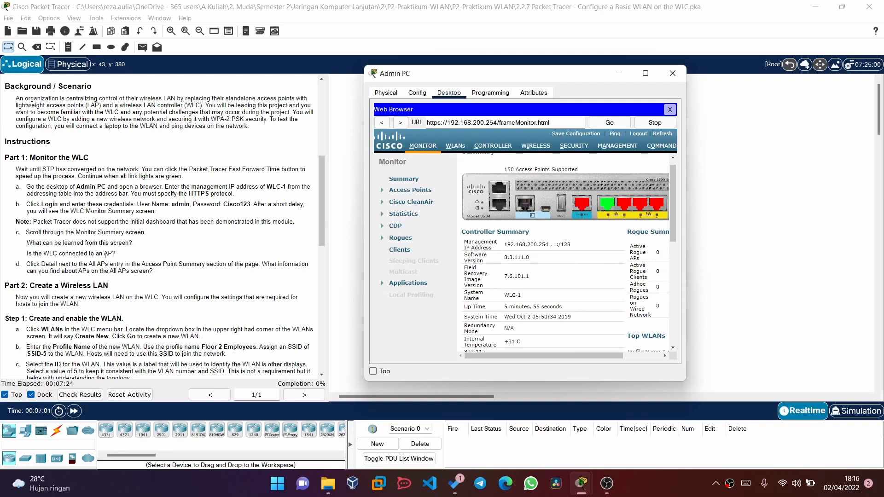
- Open '2.2.7 Packet Tracer - Configure a Basic WLAN on the WLC.docx' from the lab folder
left_click(328, 484)
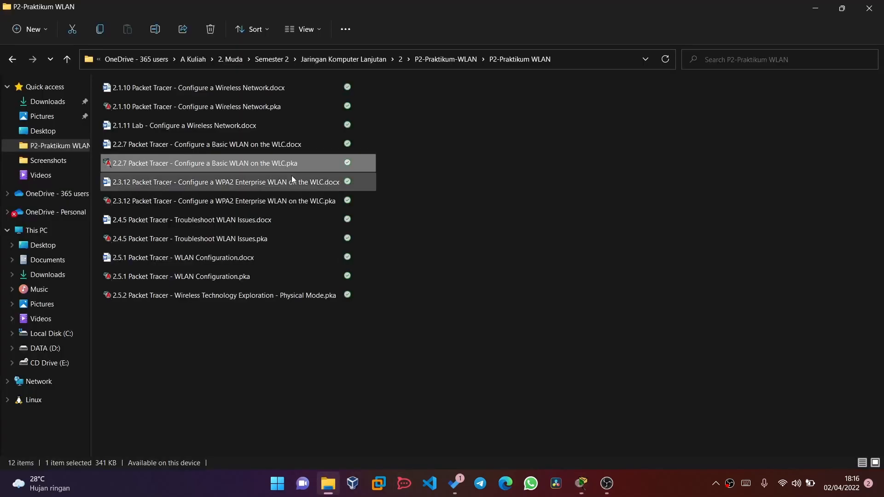
double_click(185, 143)
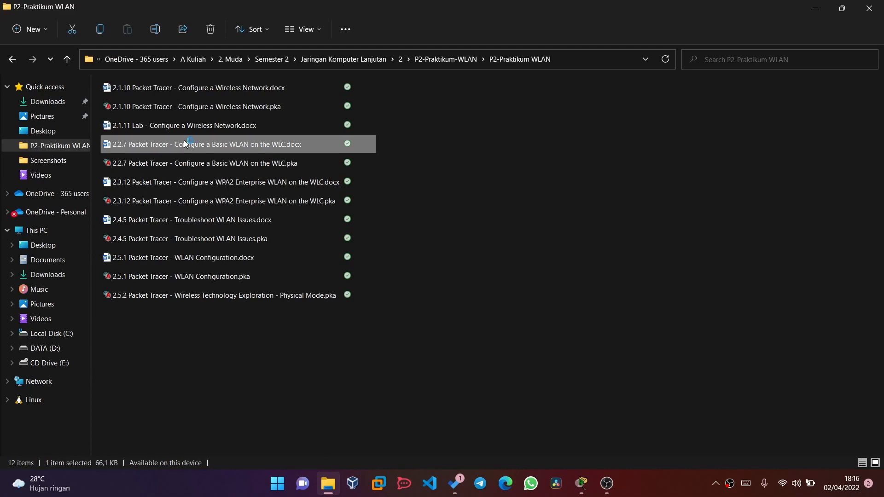
left_click(816, 8)
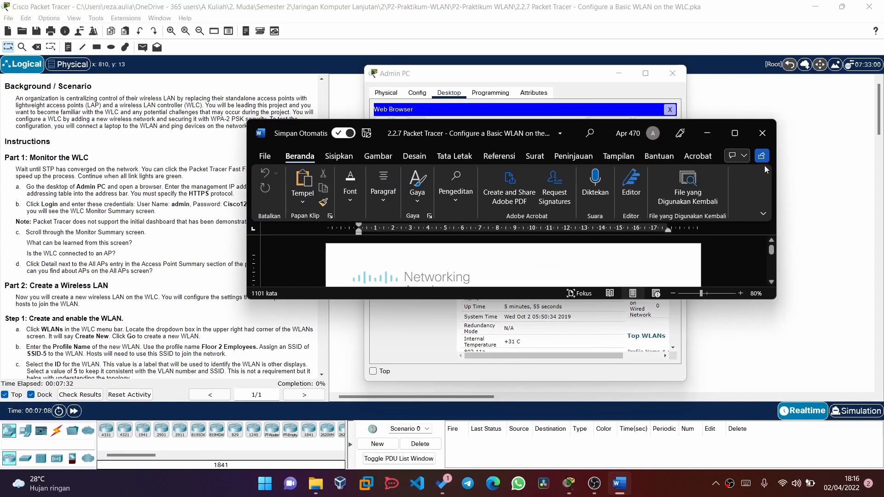
- Snap Word to the right half and place the Admin PC window on the left
mouse_move(732, 136)
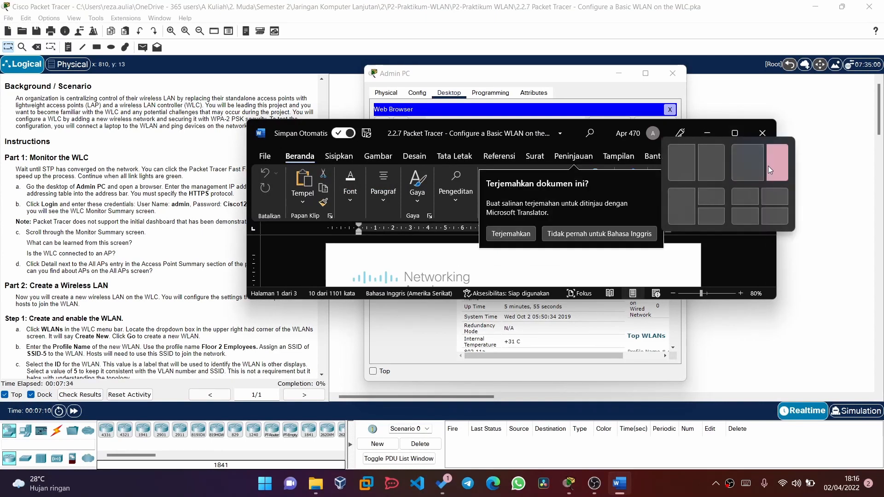
left_click(767, 165)
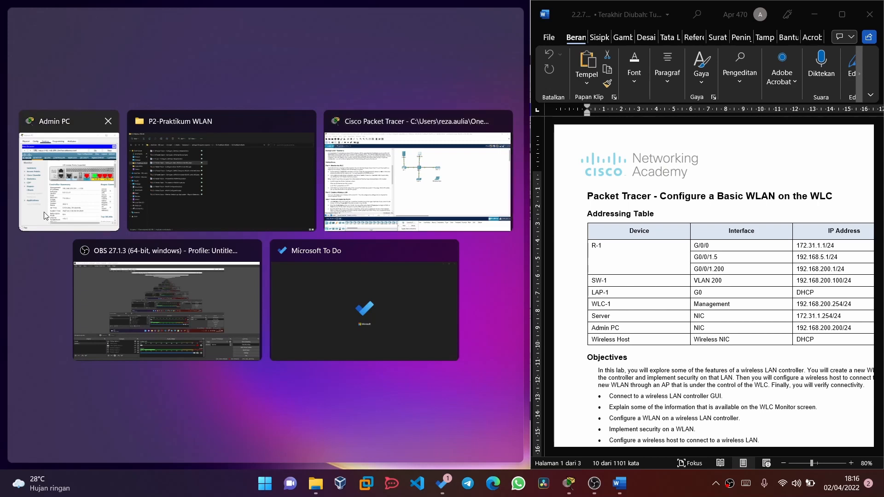
left_click(74, 207)
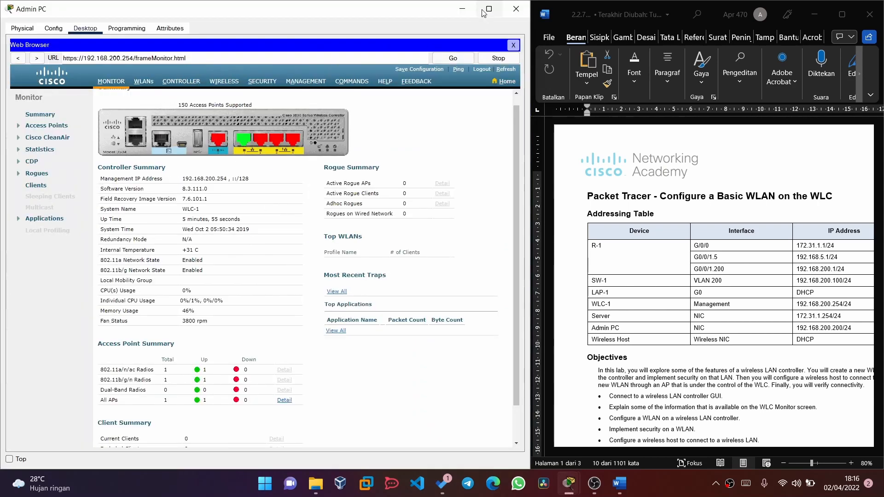
left_click(460, 9)
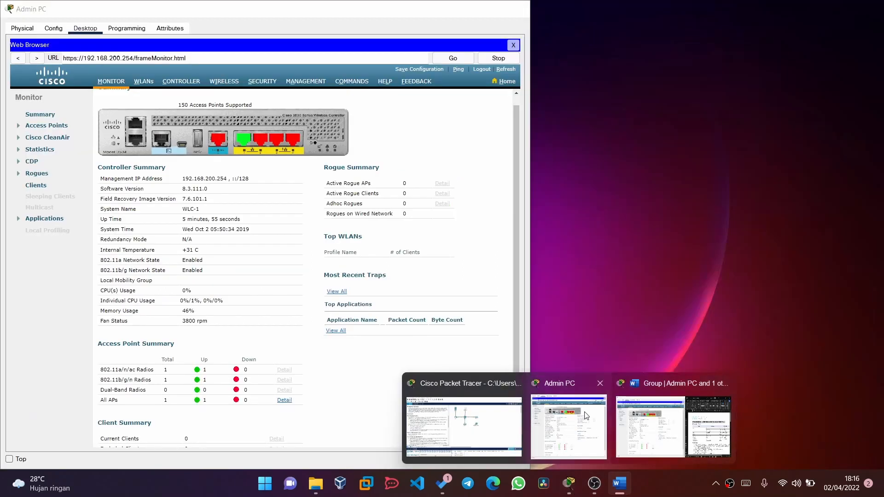
left_click(569, 428)
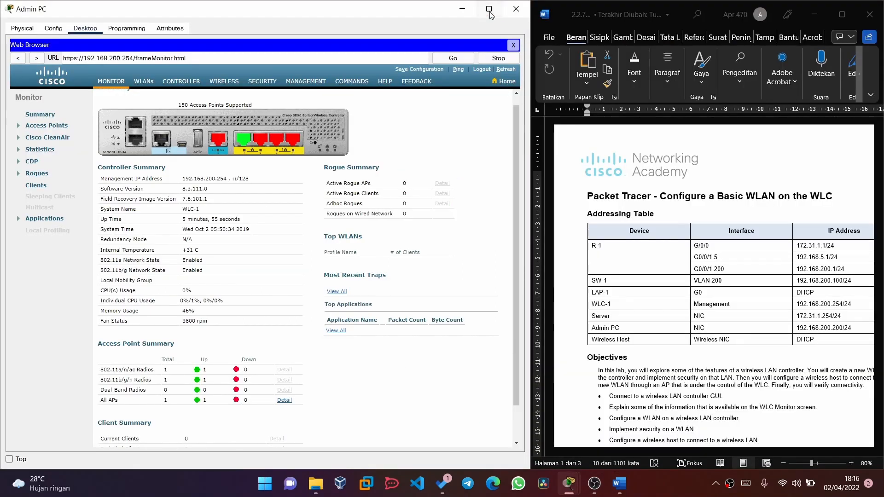
left_click(489, 8)
left_click(841, 6)
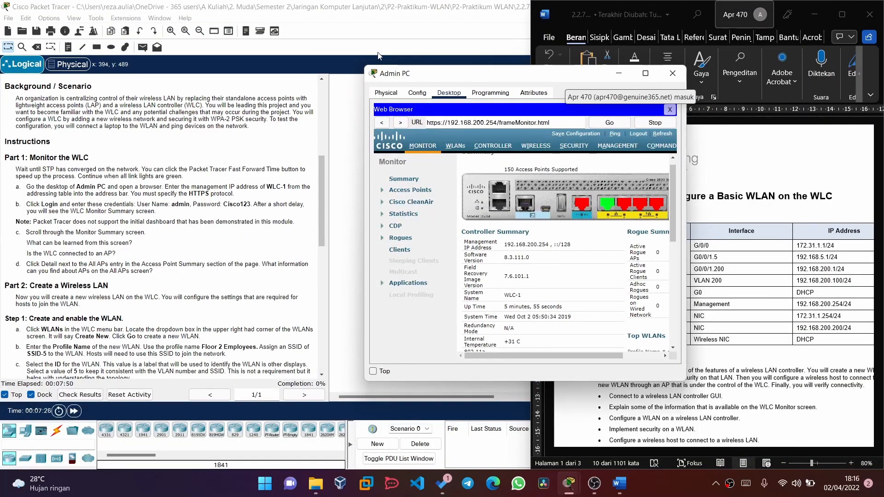
left_click_drag(487, 79, 333, 67)
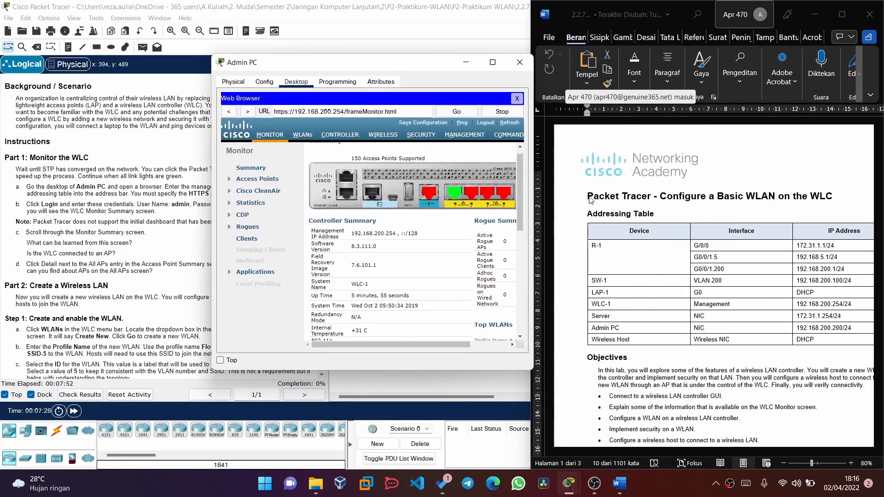
- Set the whole document's font colour to Automatic
left_click(702, 353)
left_click(651, 380)
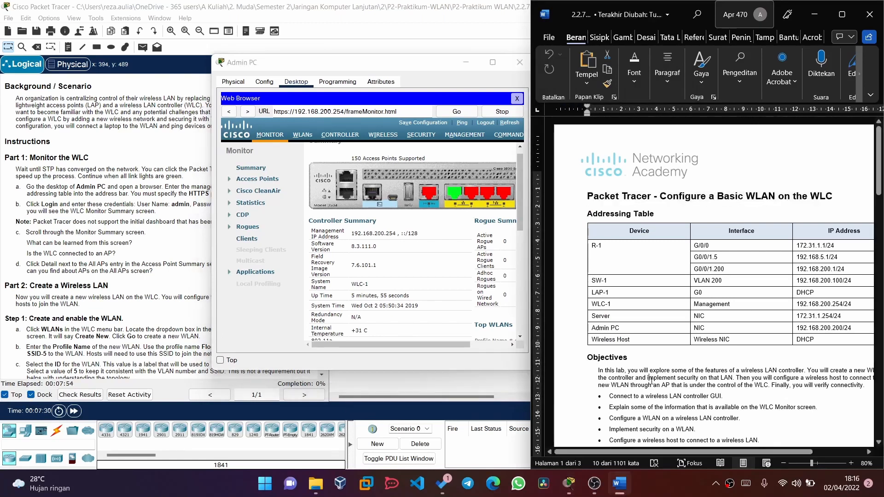
key("ctrl+a")
left_click(648, 416)
key("ctrl+a")
left_click(631, 87)
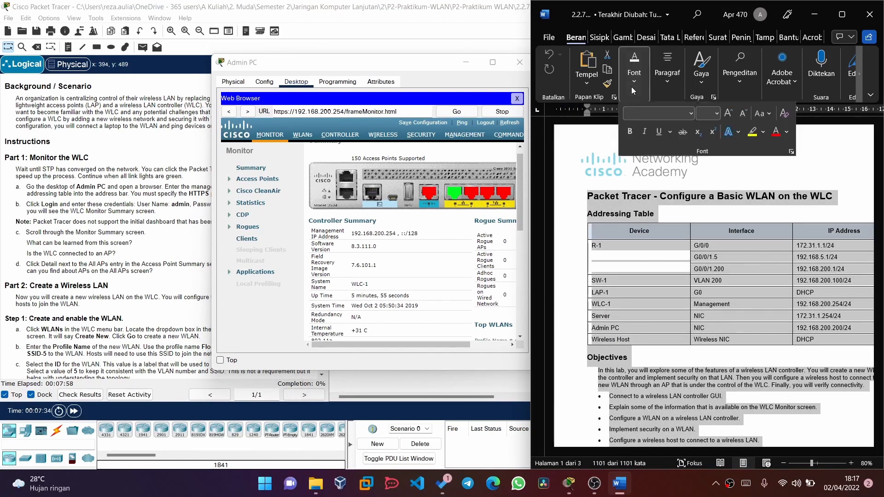
left_click(786, 133)
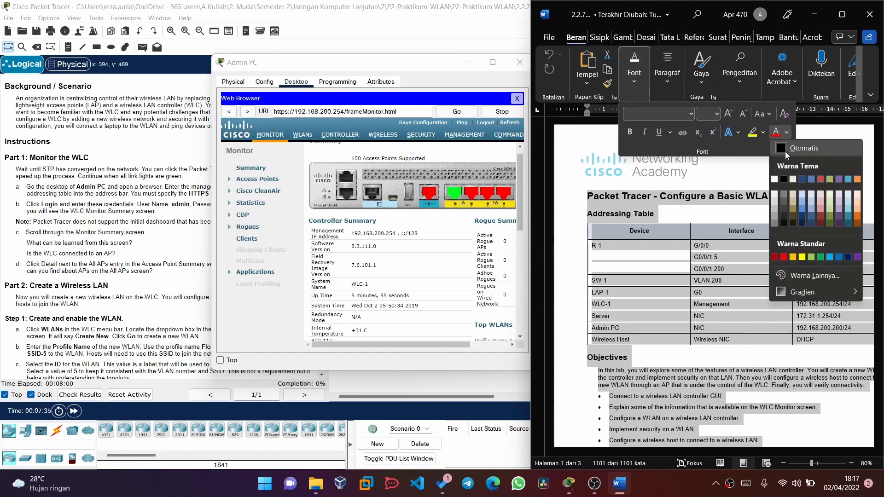
left_click(787, 154)
- Replace the first answer placeholder with 'Informasi mengenai pengoperasian WLC'
scroll(714, 380, "down", 2)
scroll(713, 380, "down", 6)
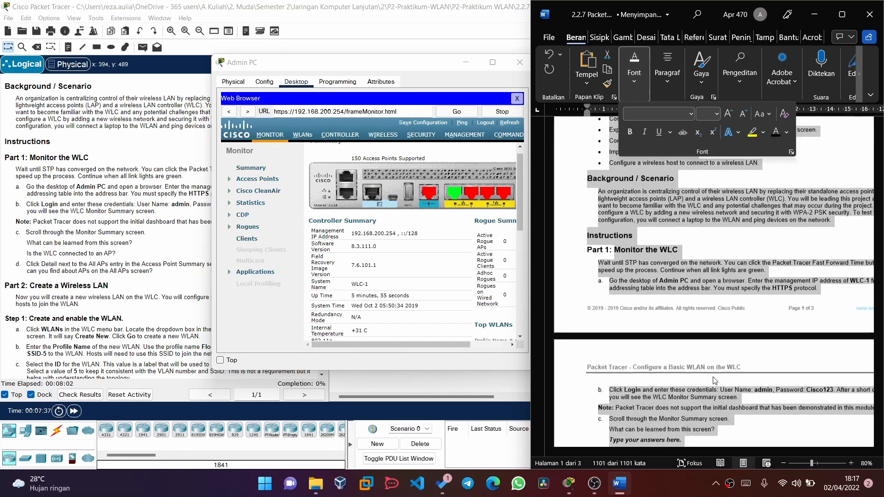
scroll(713, 380, "down", 1)
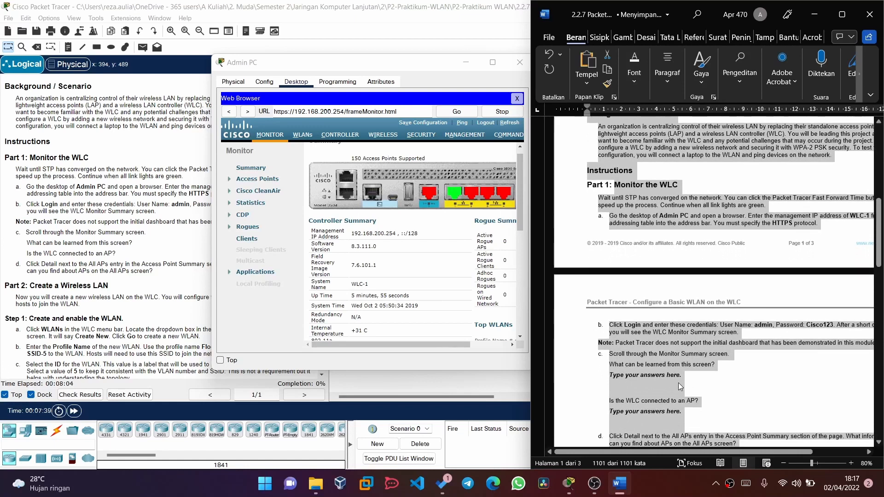
left_click(680, 375)
key("BackSpace")
key("BackSpace")
key("BackSpace")
key("BackSpace")
key("BackSpace")
key("BackSpace")
key("BackSpace")
key("BackSpace")
key("BackSpace")
key("BackSpace")
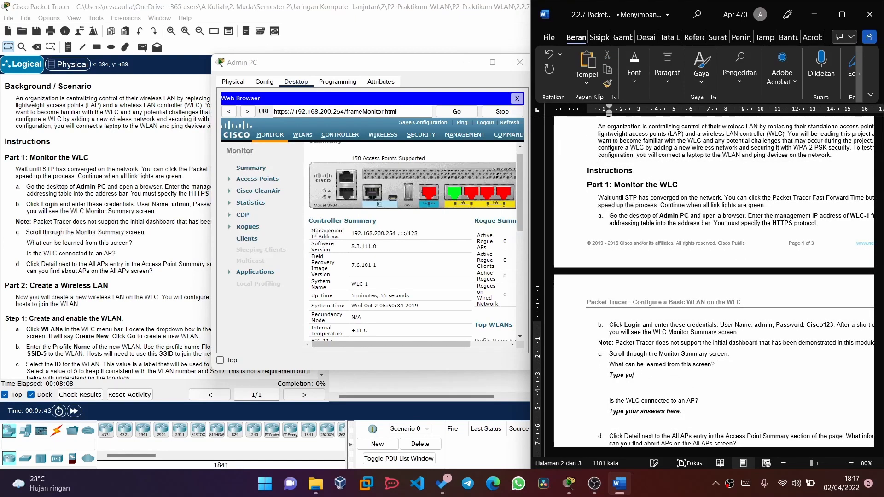
key("BackSpace")
type("Informasi mengenai pengoperasian ")
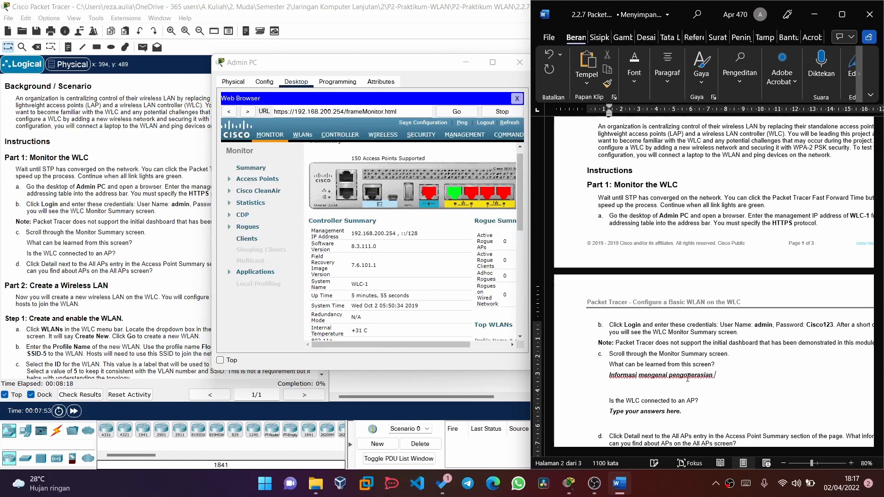
type("WLC")
- Erase the placeholder under the WLC-to-AP question
scroll(688, 375, "down", 1)
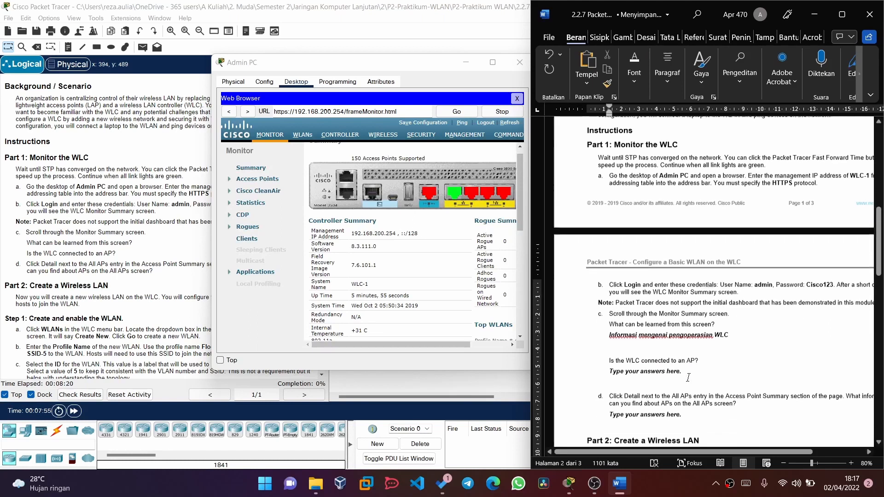
left_click(688, 372)
key("BackSpace")
key("BackSpace")
key("BackSpace")
key("BackSpace")
key("BackSpace")
key("BackSpace")
key("BackSpace")
key("BackSpace")
key("BackSpace")
key("BackSpace")
key("BackSpace")
key("BackSpace")
key("BackSpace")
key("BackSpace")
key("BackSpace")
key("BackSpace")
key("BackSpace")
key("BackSpace")
key("BackSpace")
key("BackSpace")
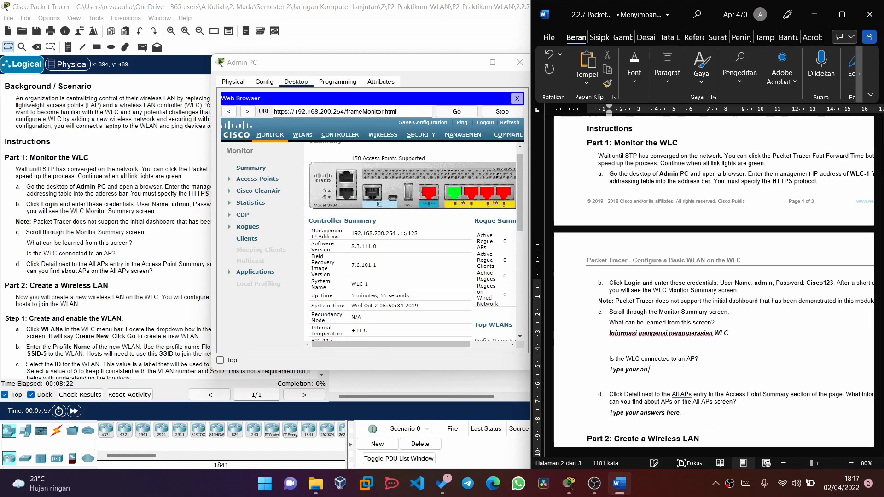
key("BackSpace")
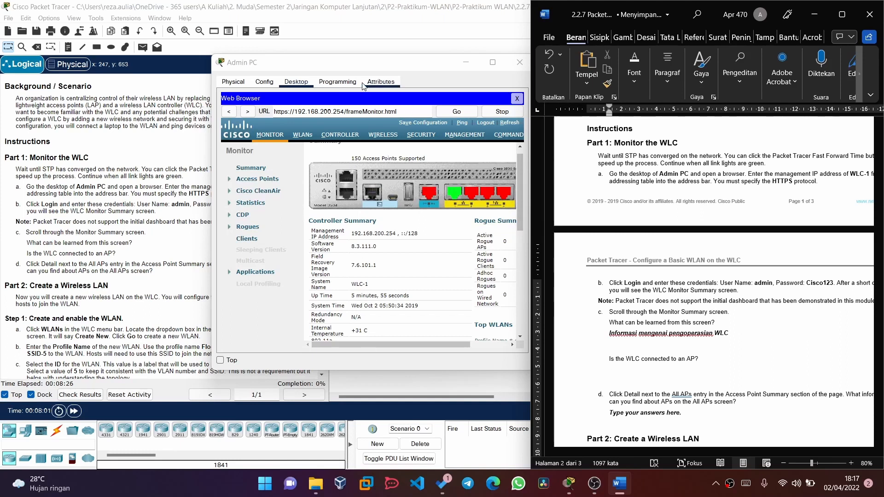
- Shift the Admin PC window left and check the Access Point Summary showing one AP up
left_click_drag(339, 71, 245, 68)
scroll(320, 331, "right", 3)
scroll(320, 330, "down", 1)
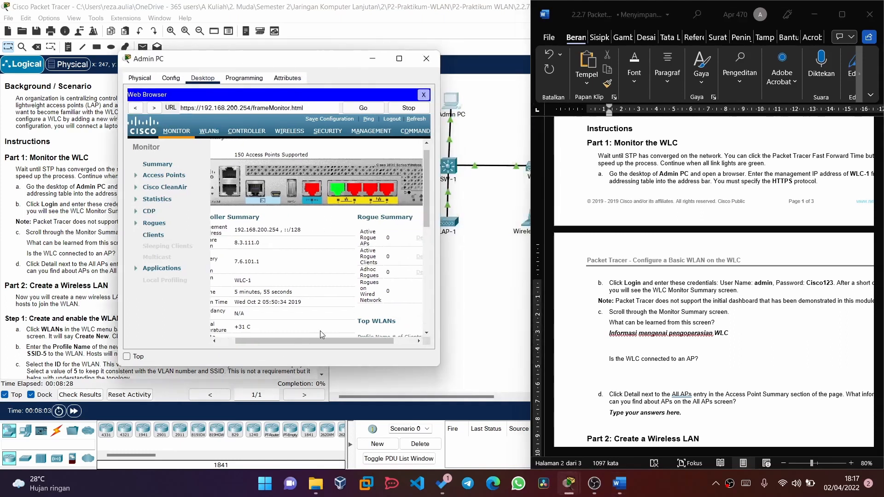
scroll(320, 331, "left", 3)
scroll(320, 330, "down", 2)
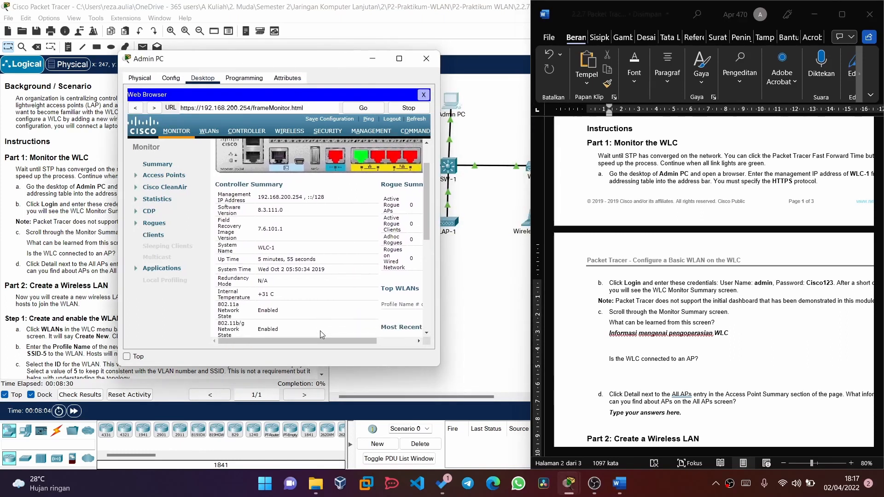
scroll(319, 330, "down", 5)
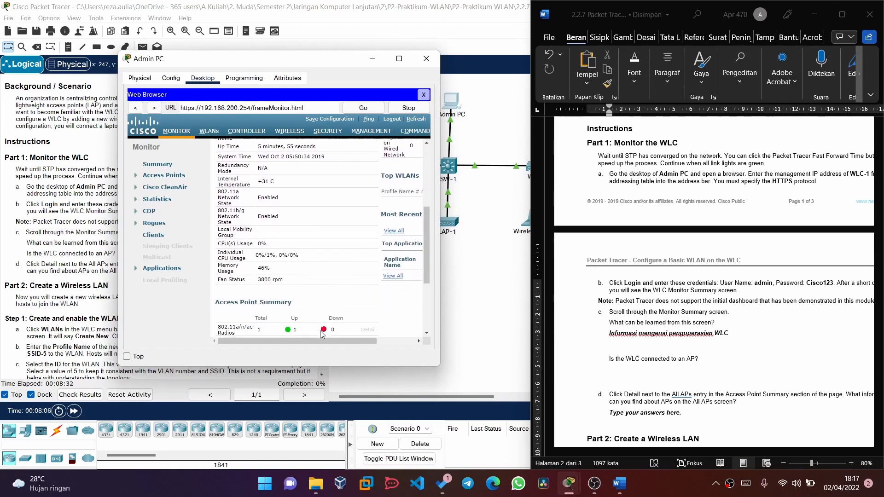
scroll(319, 330, "down", 2)
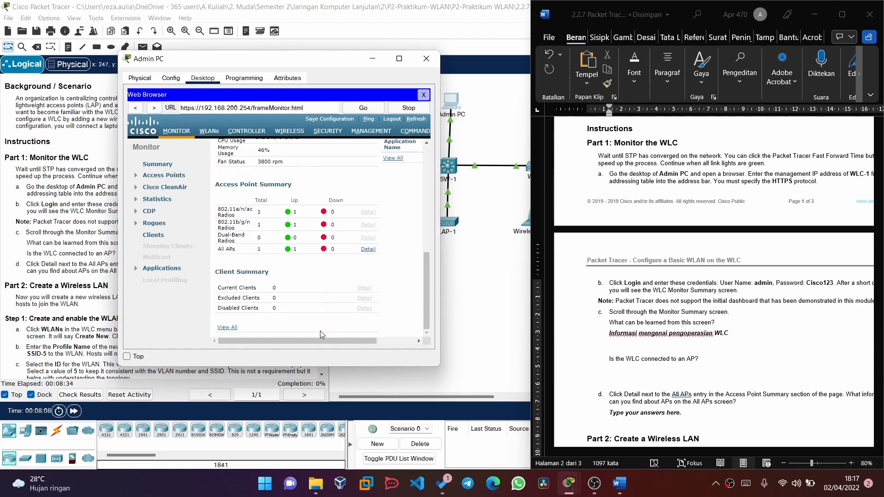
scroll(319, 330, "up", 10)
left_click(638, 366)
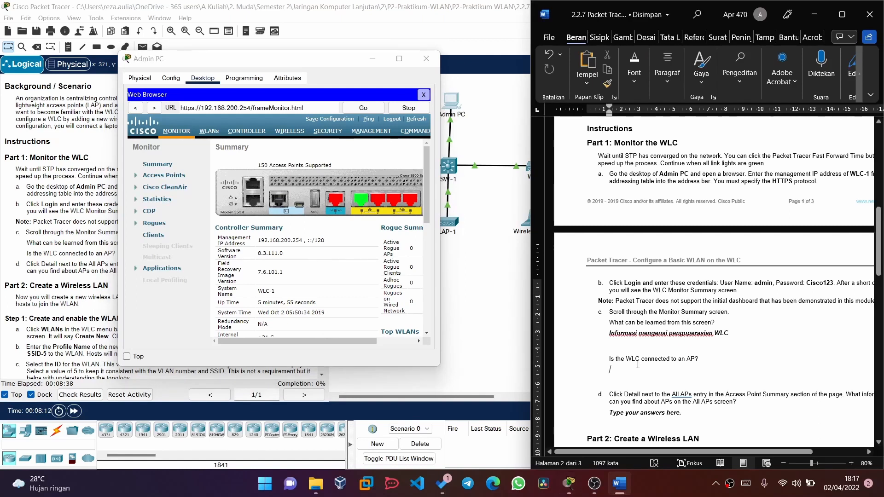
- Answer 'Ya' to the AP connection question and erase the All APs placeholder
type("Ya")
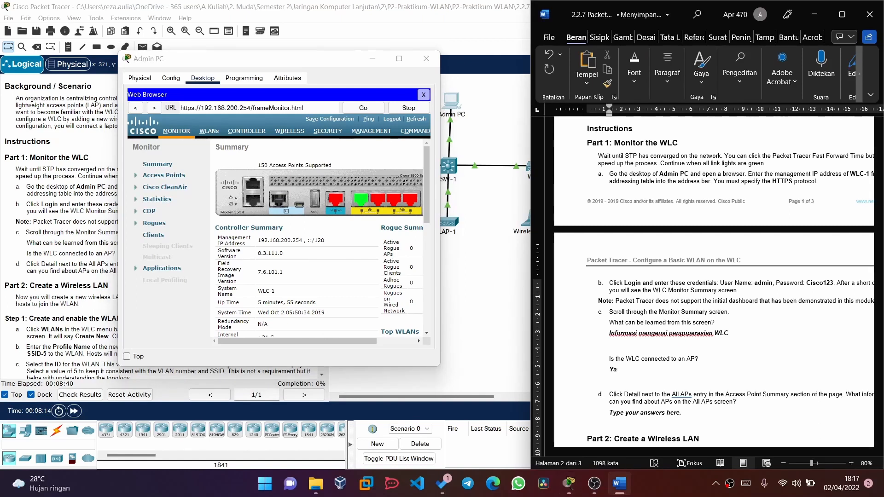
scroll(671, 376, "down", 3)
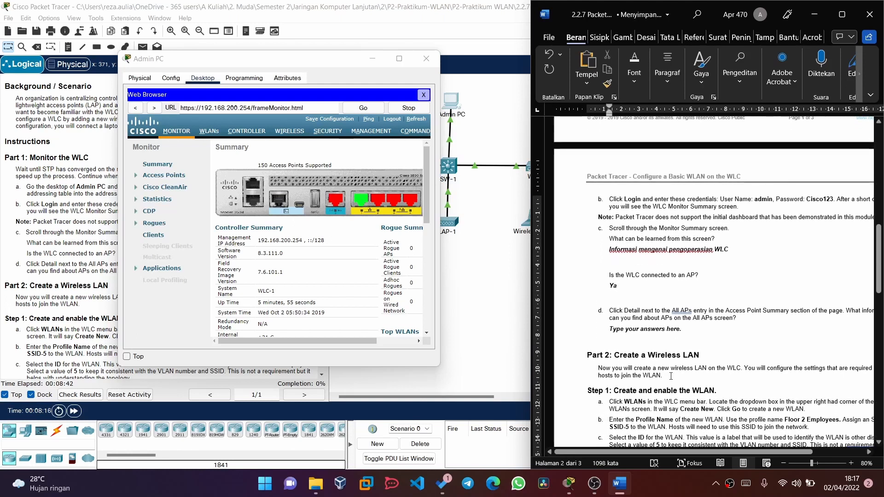
left_click(695, 333)
key("BackSpace")
key("BackSpace")
key("BackSpace")
key("BackSpace")
key("BackSpace")
key("BackSpace")
key("BackSpace")
key("BackSpace")
key("BackSpace")
key("BackSpace")
key("BackSpace")
key("BackSpace")
key("BackSpace")
key("BackSpace")
key("BackSpace")
key("BackSpace")
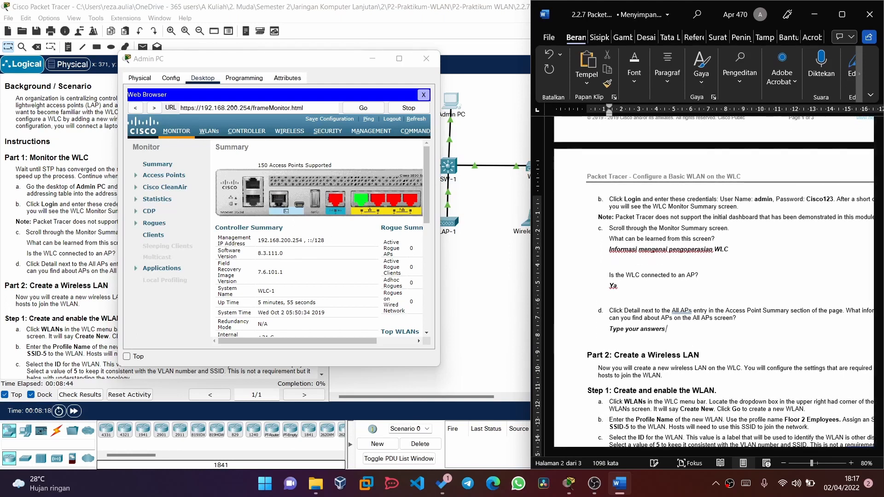
key("BackSpace")
key("BackSpace")
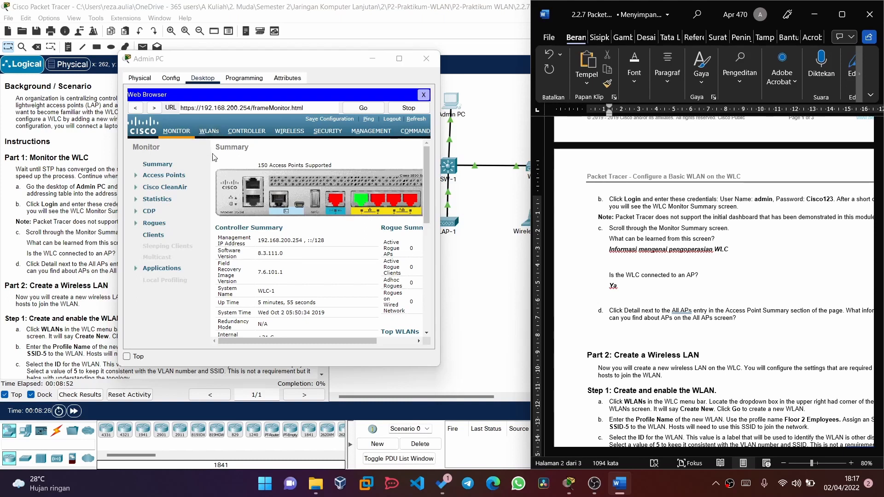
scroll(300, 258, "down", 1)
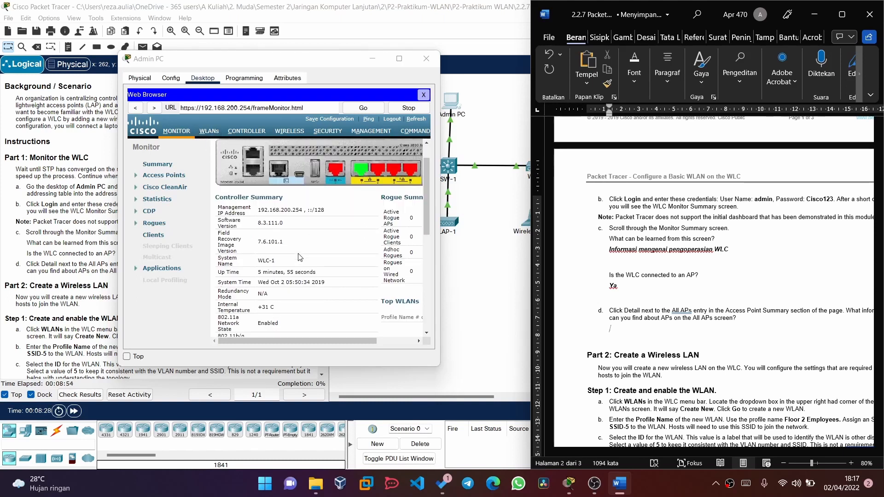
scroll(300, 258, "down", 6)
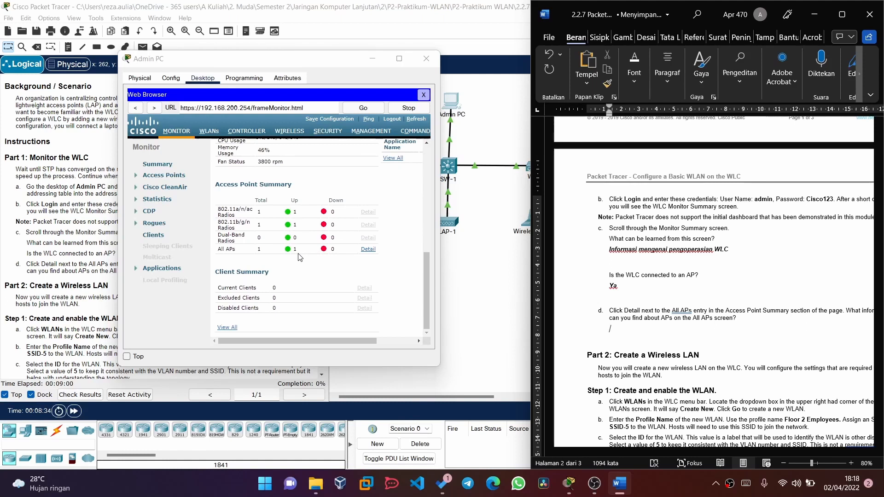
- Open the All APs detail page, listing LAP-1 at 192.168.200.240
left_click(657, 329)
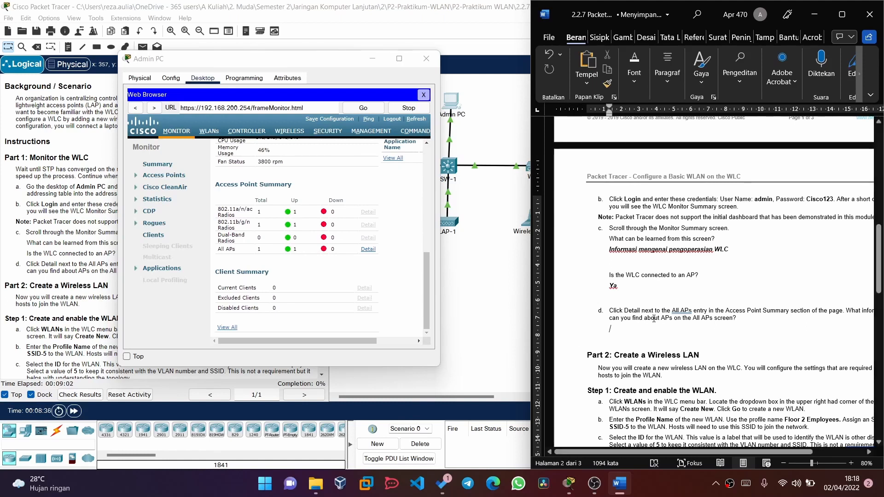
scroll(342, 252, "right", 2)
scroll(342, 251, "up", 2)
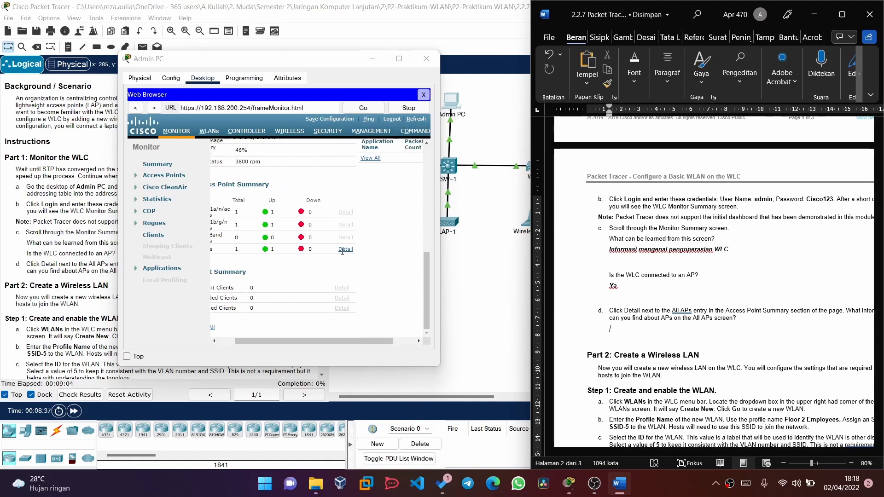
scroll(341, 251, "up", 3)
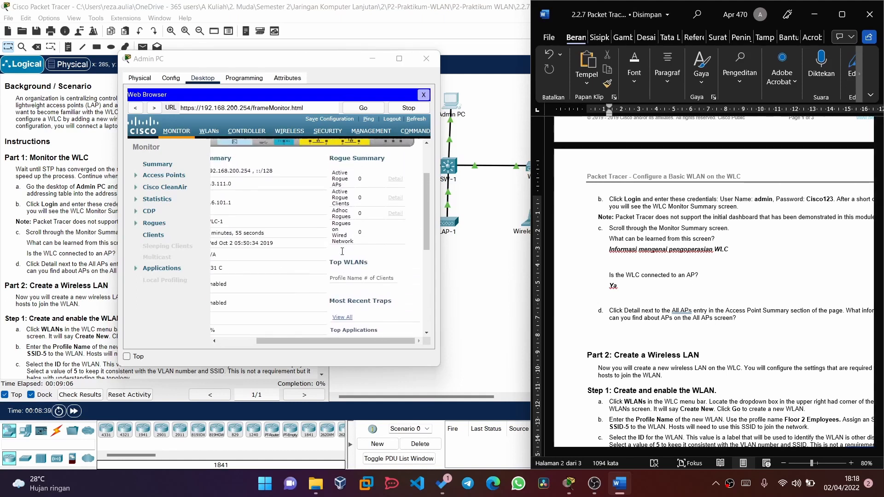
scroll(342, 251, "up", 2)
scroll(342, 251, "left", 2)
scroll(342, 251, "down", 3)
scroll(342, 252, "down", 4)
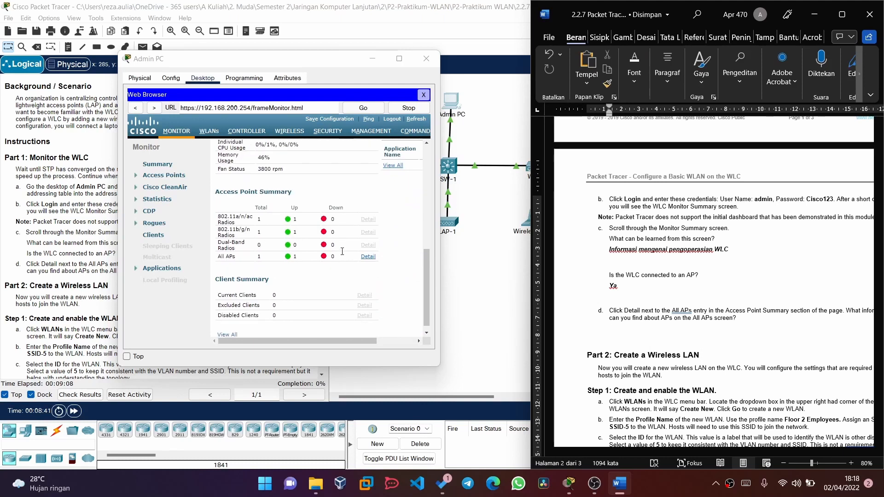
left_click(368, 259)
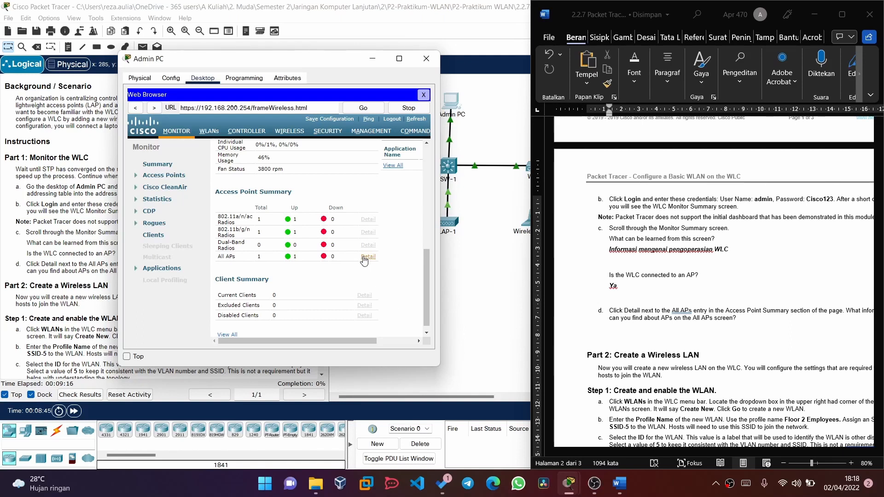
scroll(380, 282, "down", 1)
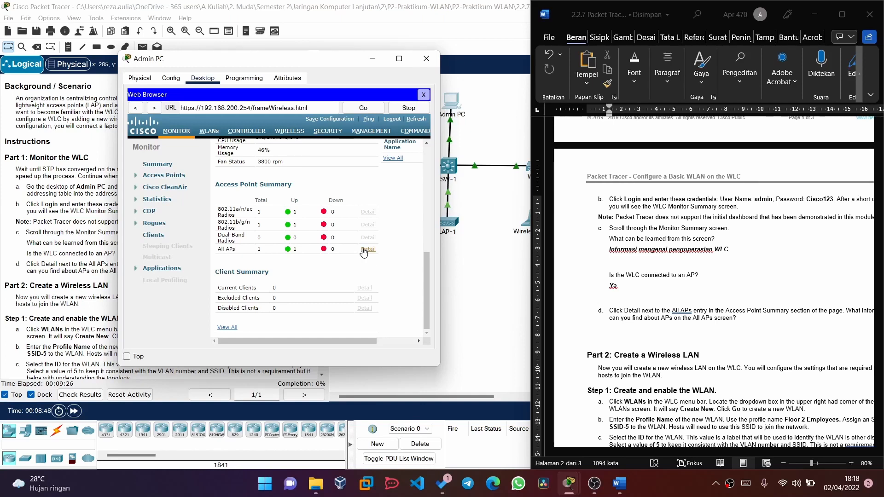
scroll(612, 165, "down", 3)
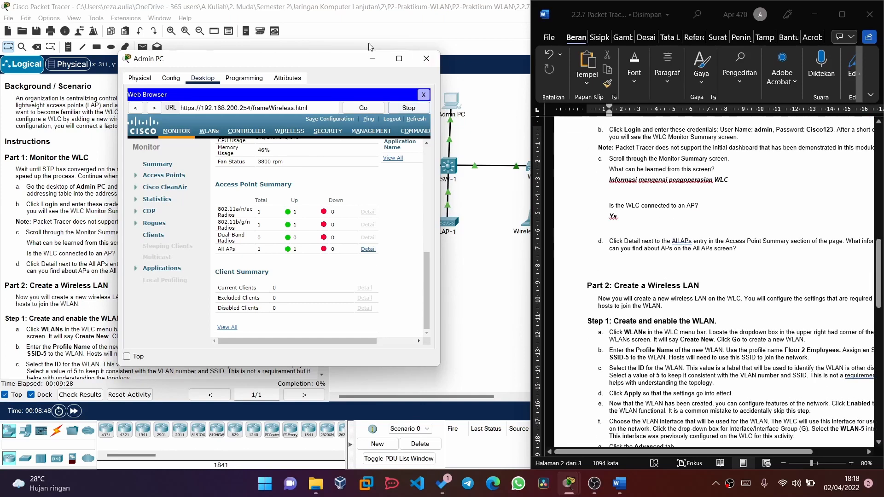
scroll(612, 165, "down", 4)
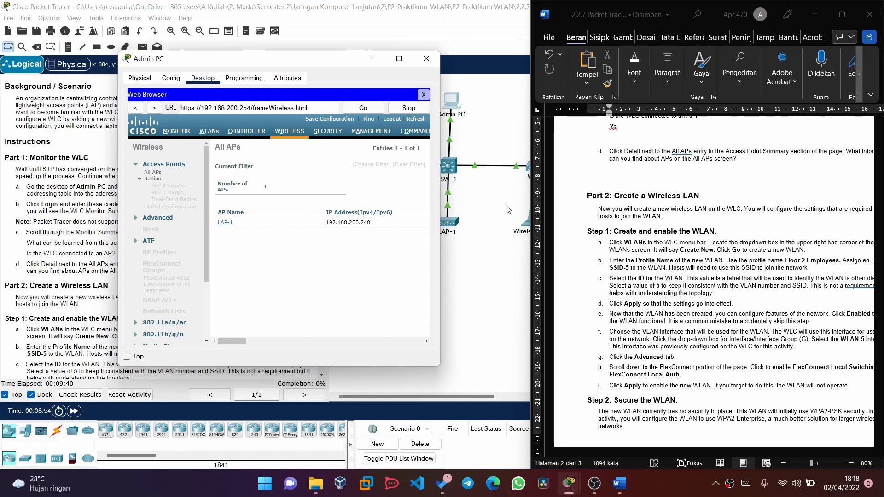
scroll(771, 179, "up", 4)
- Type 'Informasi pada WLC seperti nama AP, IP address dan lainnya.' under question d, then minimize Word
left_click(614, 272)
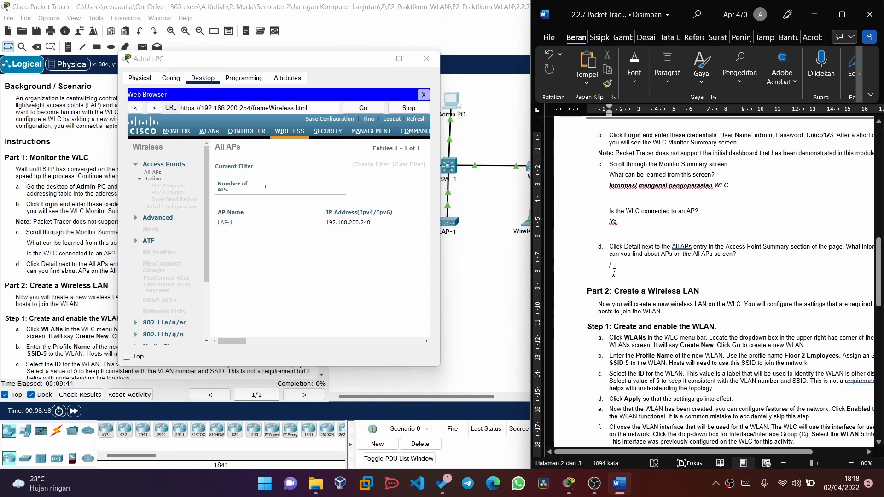
type("inform")
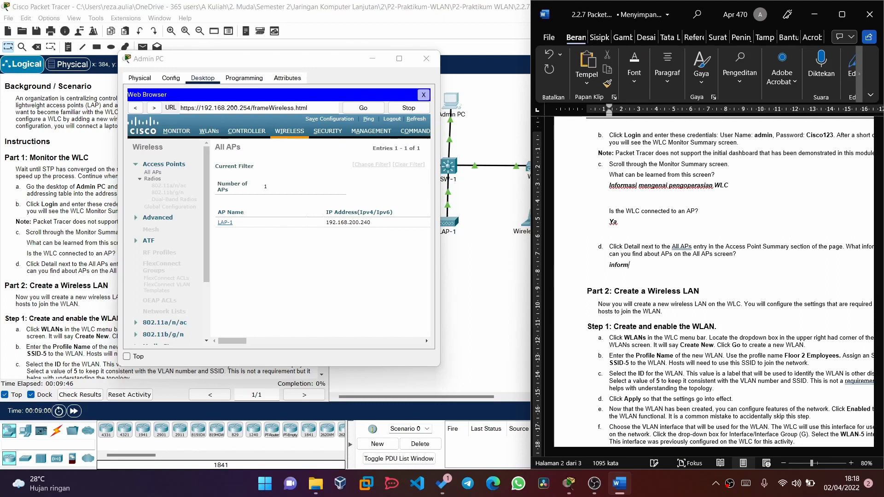
type("asi pada WLC seperti nama ")
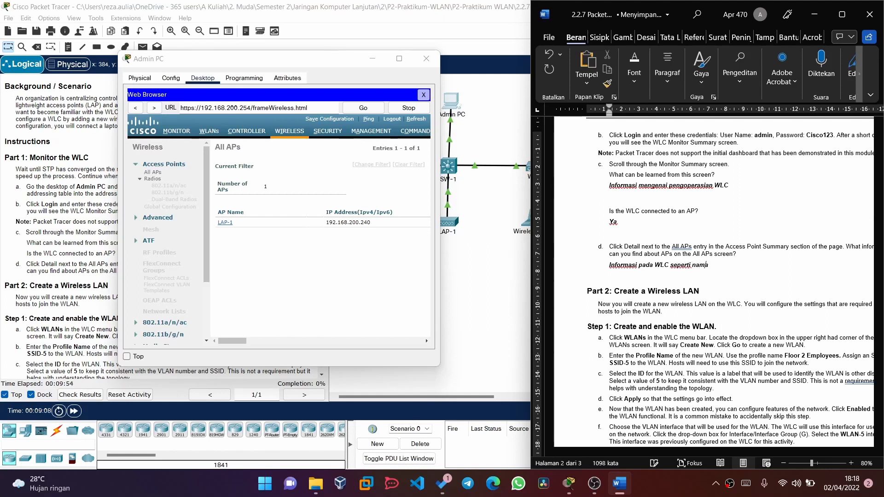
type("AP, IP ad")
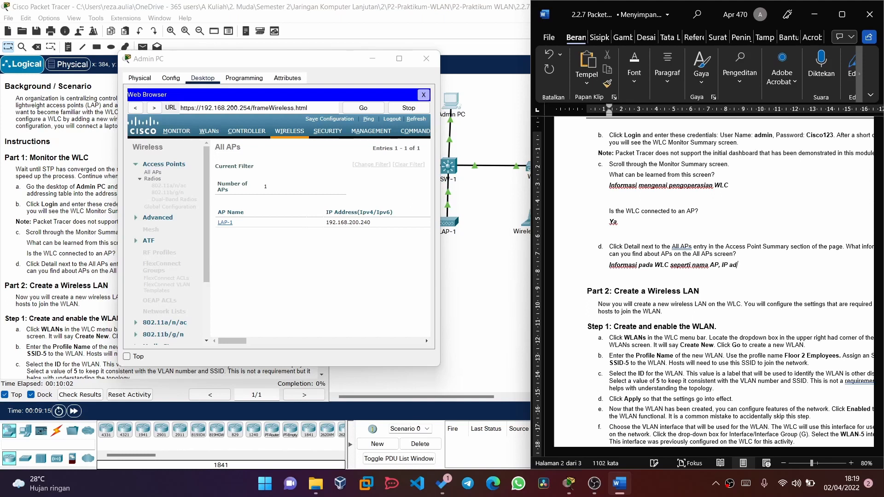
type("dress dan lainnya.")
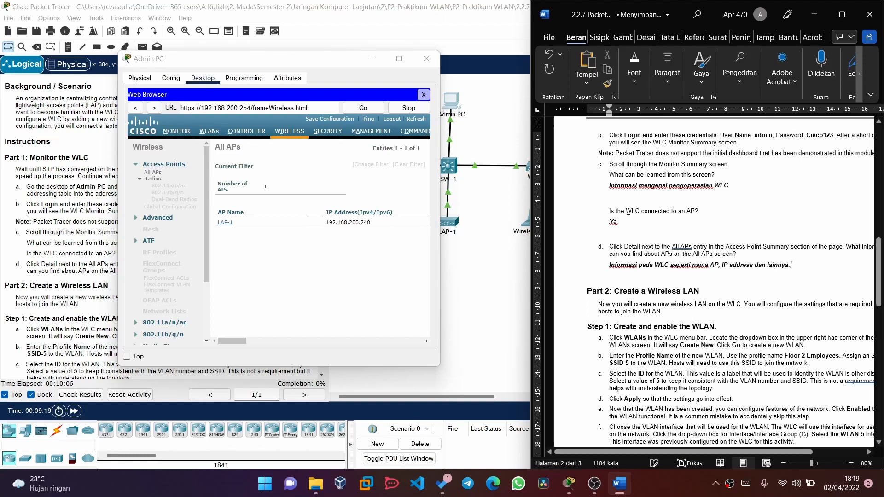
left_click(812, 15)
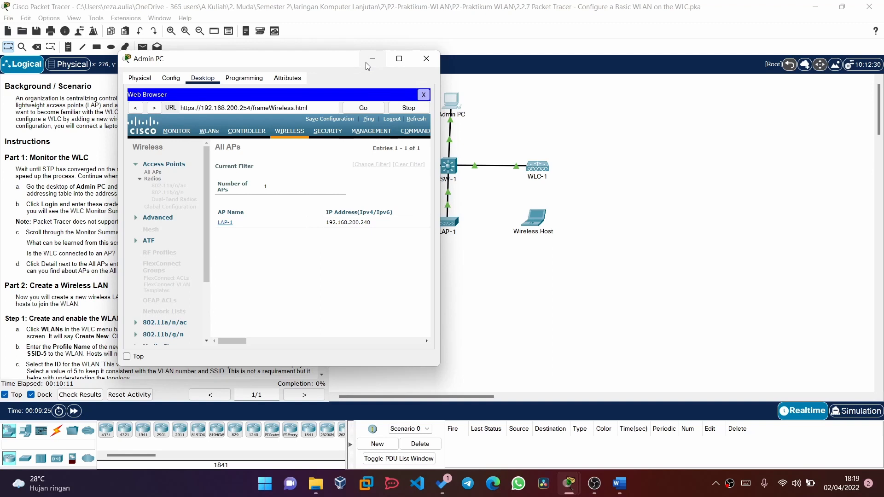
- Close the Admin PC window and scroll the instructions down to Part 2
left_click(427, 58)
scroll(178, 276, "down", 3)
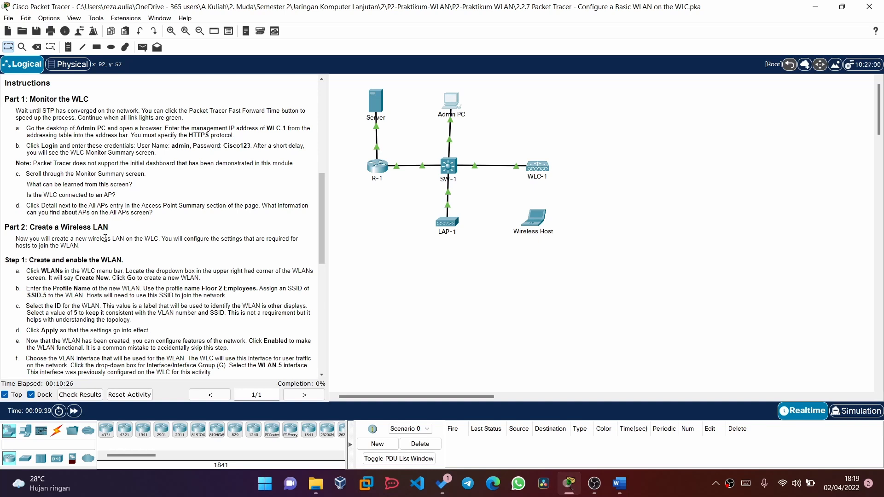
scroll(104, 238, "down", 5)
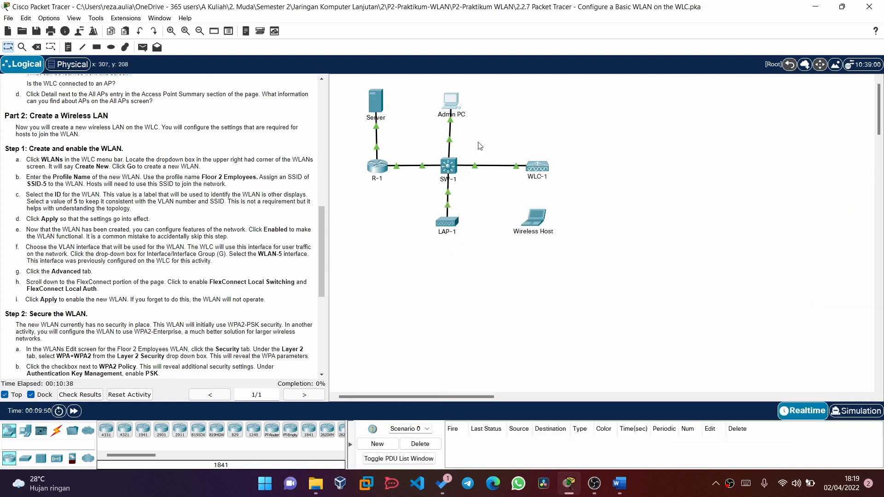
- Open WLC-1, move its window aside to view the topology, then close it
left_click(530, 167)
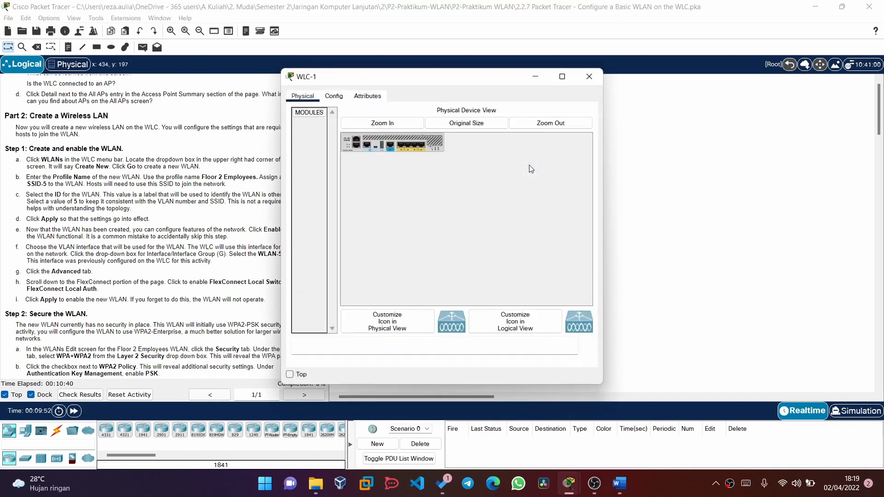
left_click_drag(424, 81, 560, 69)
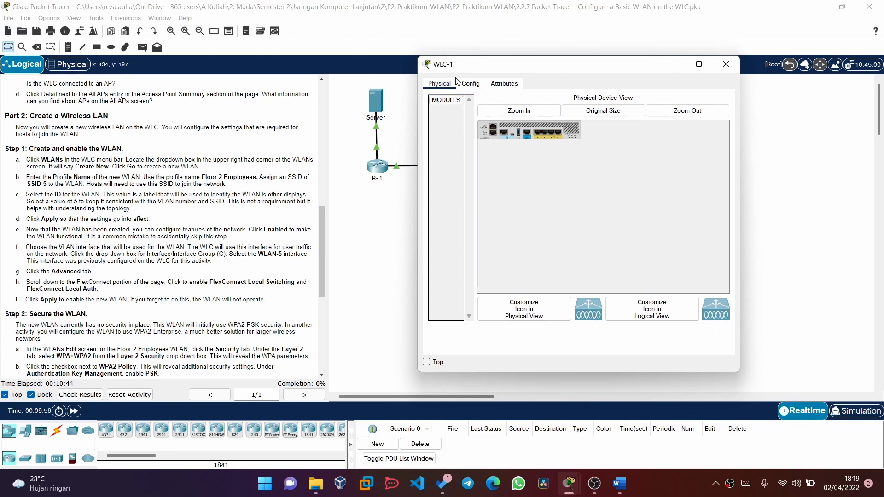
left_click(725, 65)
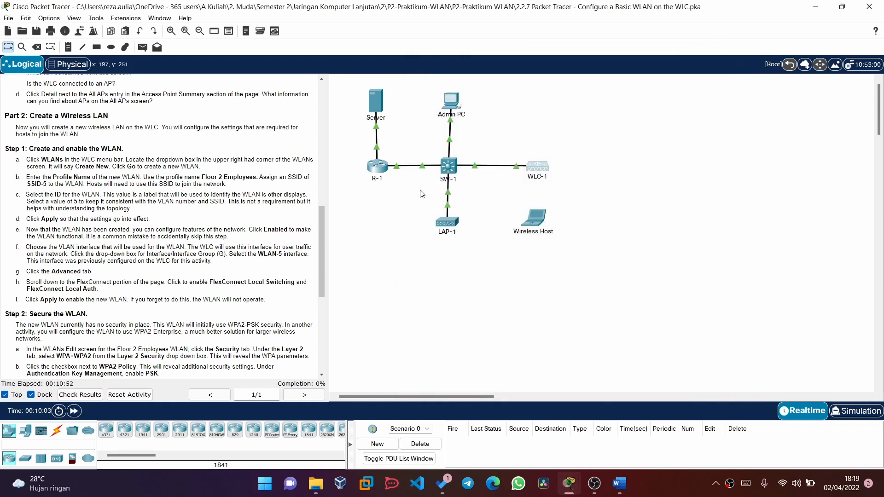
left_click(449, 102)
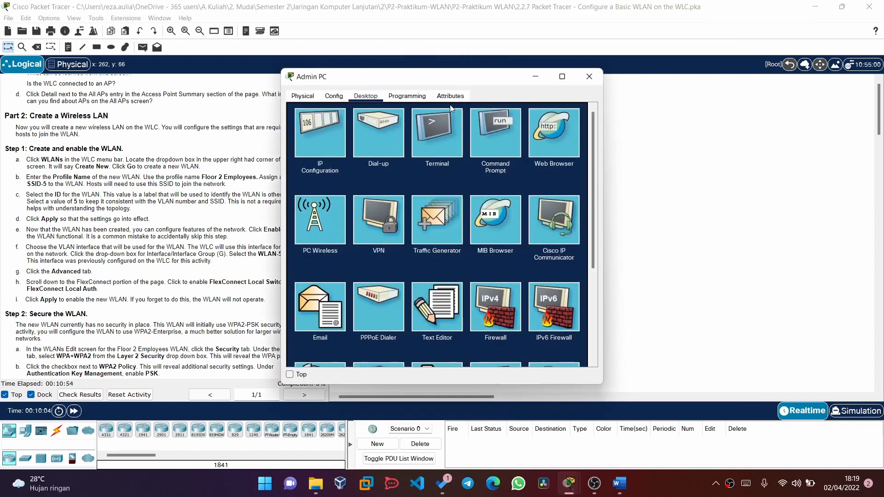
left_click(545, 137)
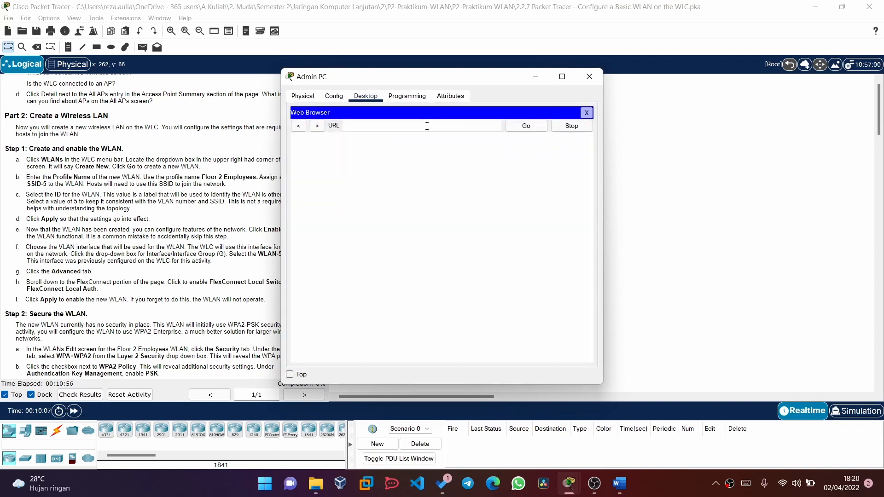
type("192.168.200.254")
key("Return")
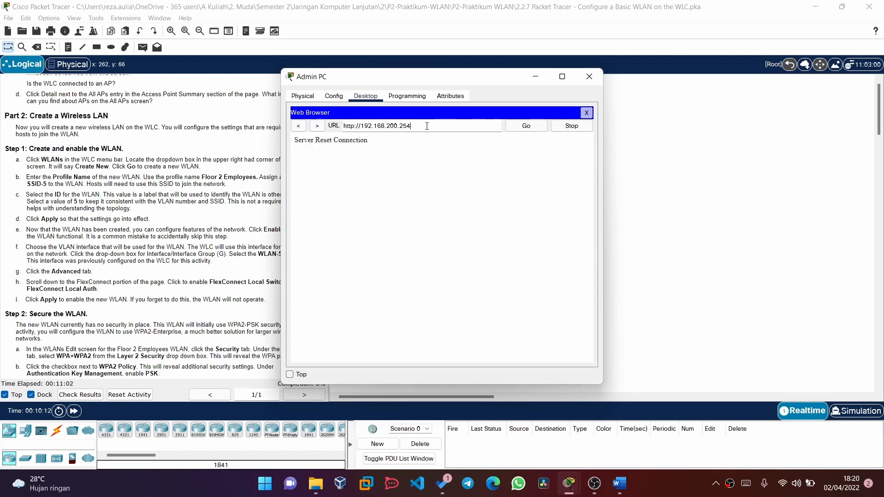
left_click(353, 125)
type("s")
key("Return")
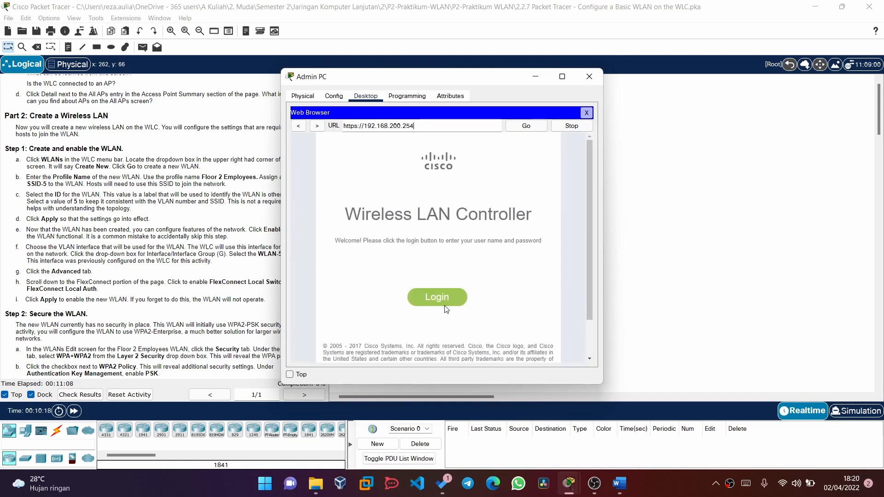
- Attempt the controller login as admin with a password, then dismiss the authentication error
left_click(442, 303)
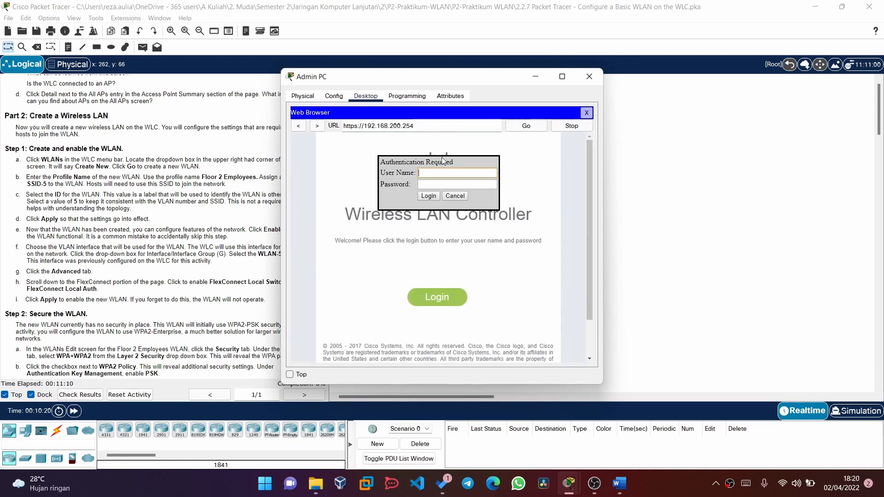
left_click(432, 185)
left_click_drag(407, 78, 500, 73)
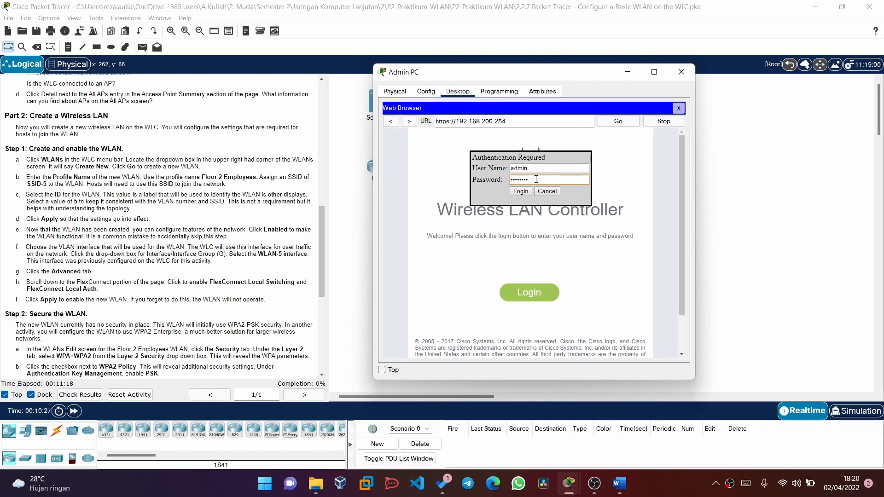
key("Return")
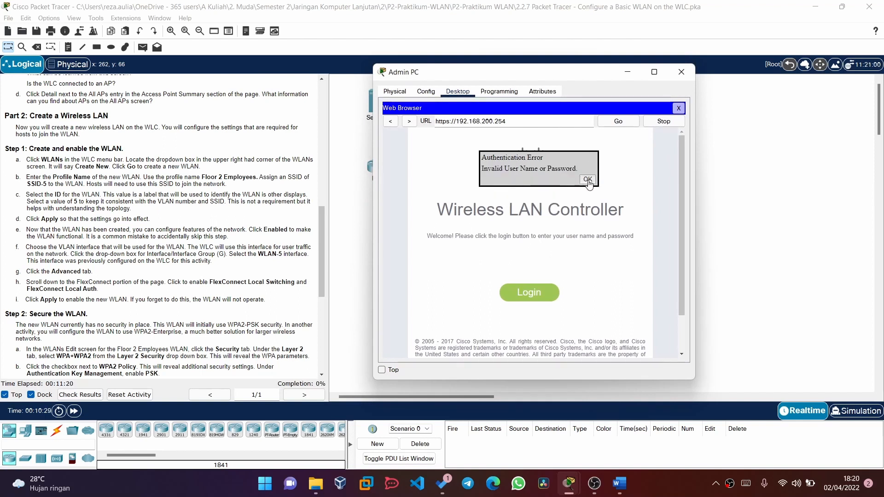
left_click(525, 295)
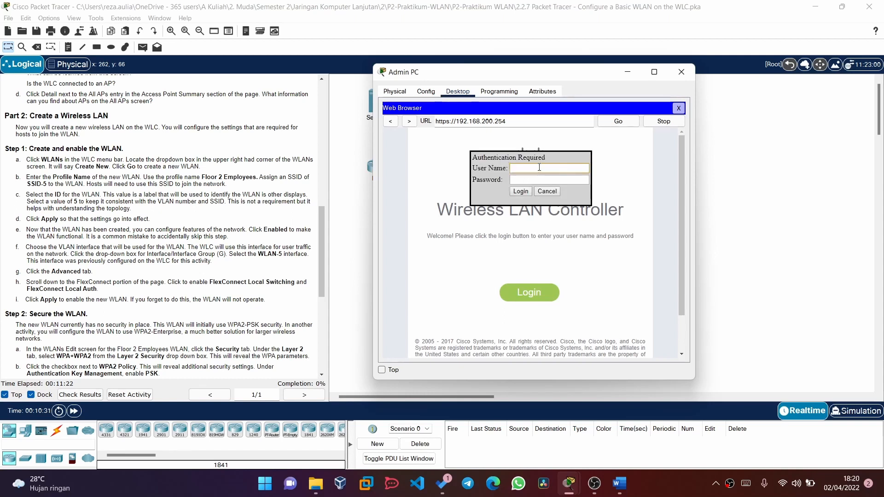
type("admin")
left_click(523, 181)
type("Cisco1")
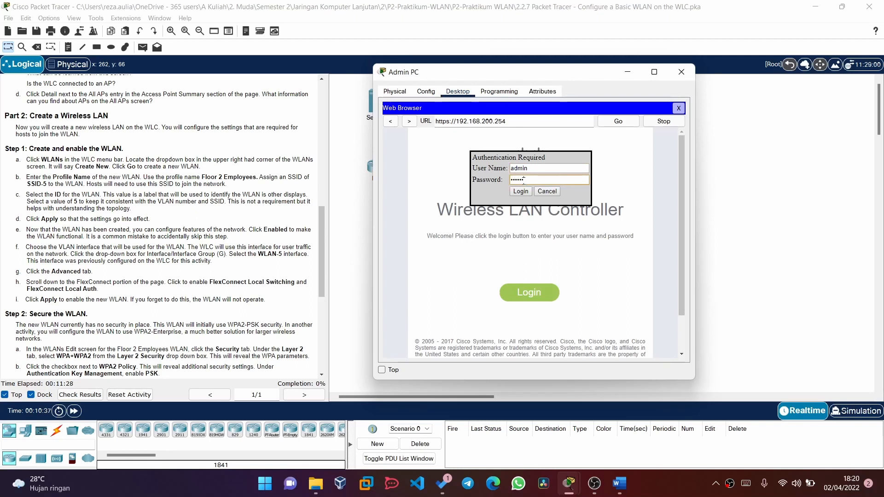
type("23")
key("Return")
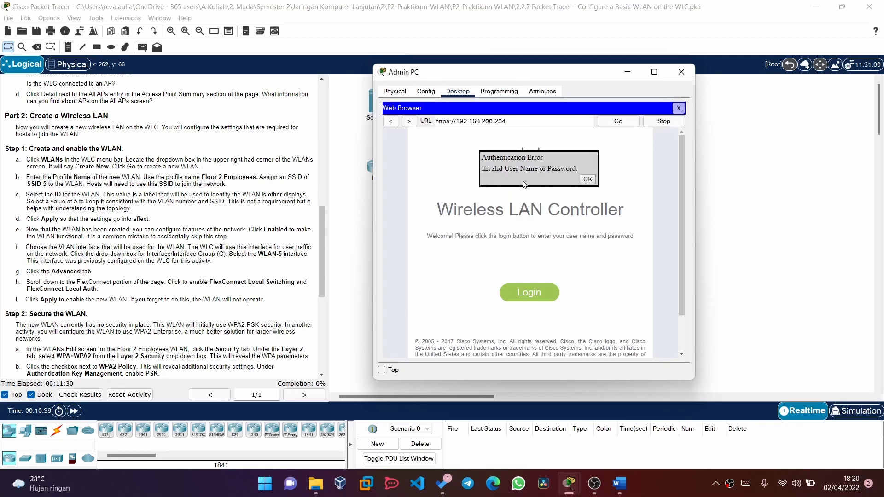
left_click(589, 180)
- Sign in to the controller again as admin with the administrator password
scroll(186, 220, "up", 5)
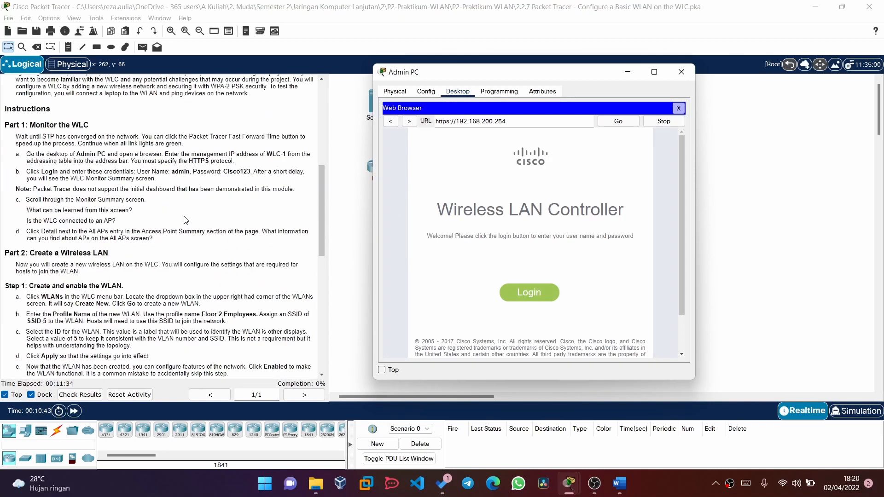
left_click(511, 294)
type("admin")
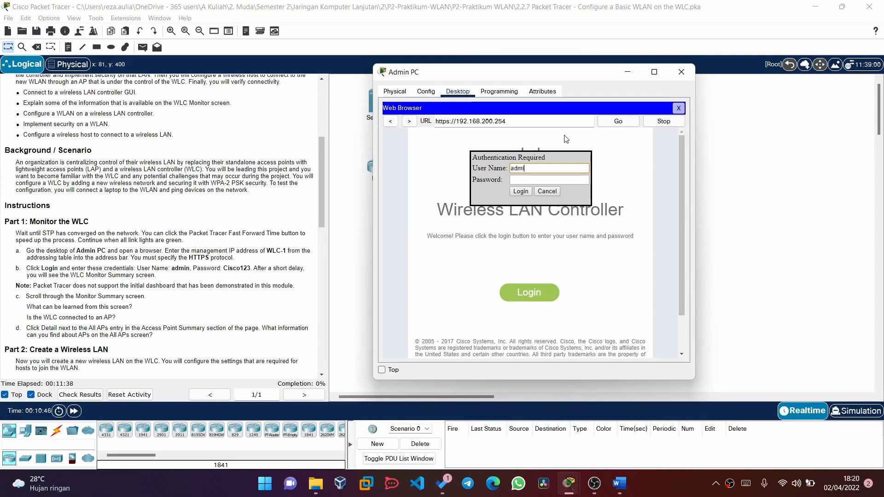
left_click(558, 179)
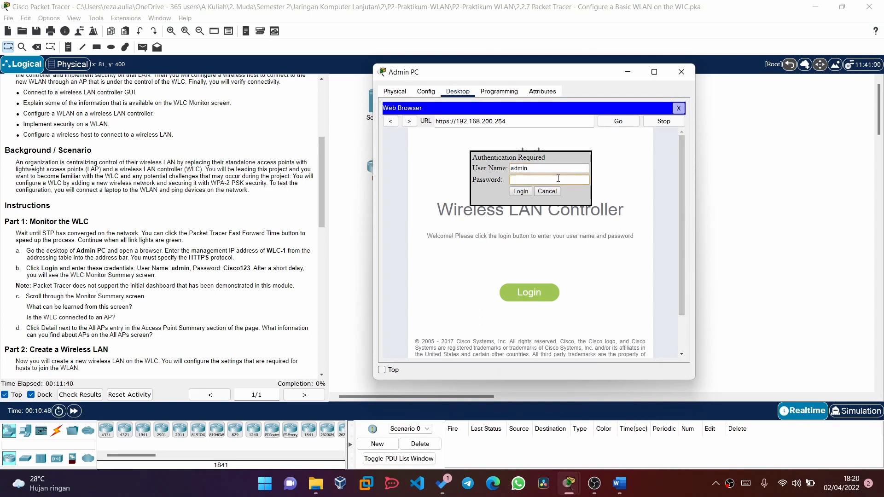
type("Cisco1")
key("Return")
scroll(191, 345, "down", 10)
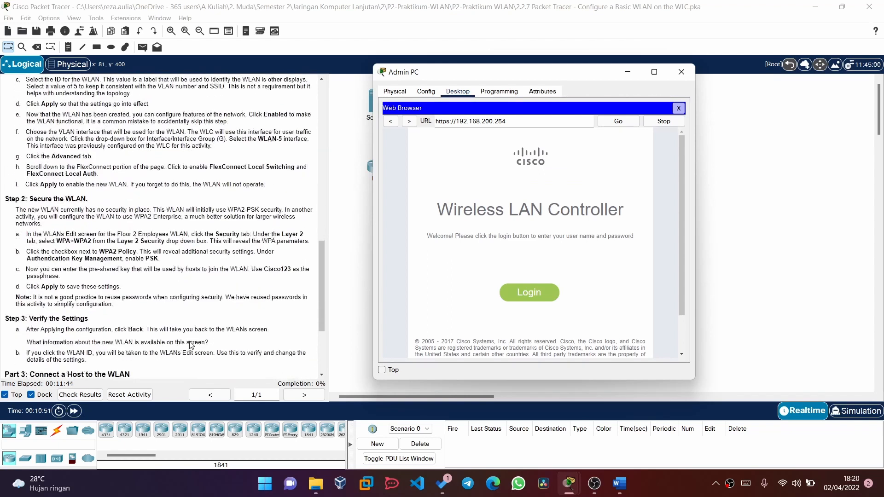
- Switch from the monitor summary to the WLANs page, which shows Entries 0 - 0 of 0
scroll(191, 345, "up", 6)
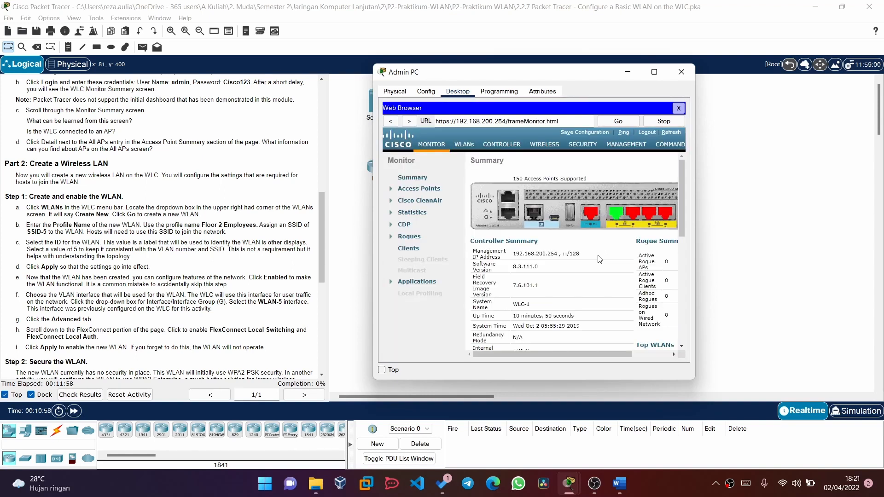
left_click(460, 144)
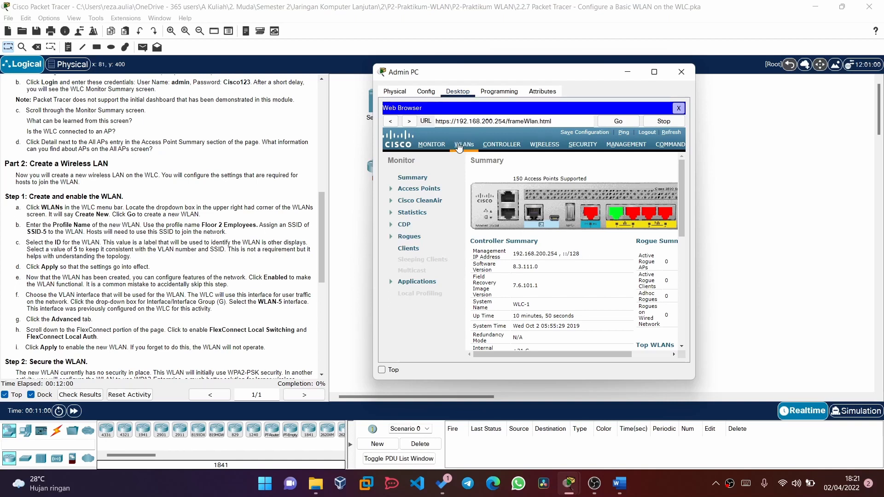
scroll(239, 225, "down", 1)
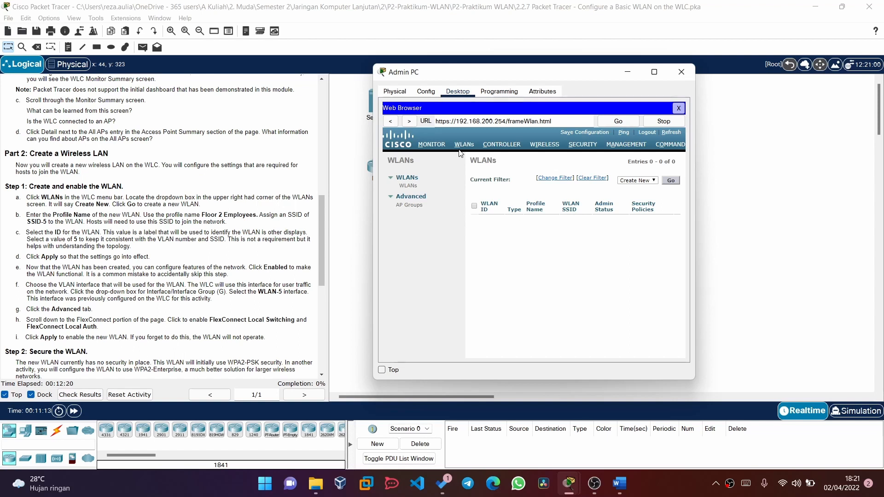
- Choose Create New and open the WLANs > New form
left_click(635, 181)
left_click(633, 189)
left_click(670, 181)
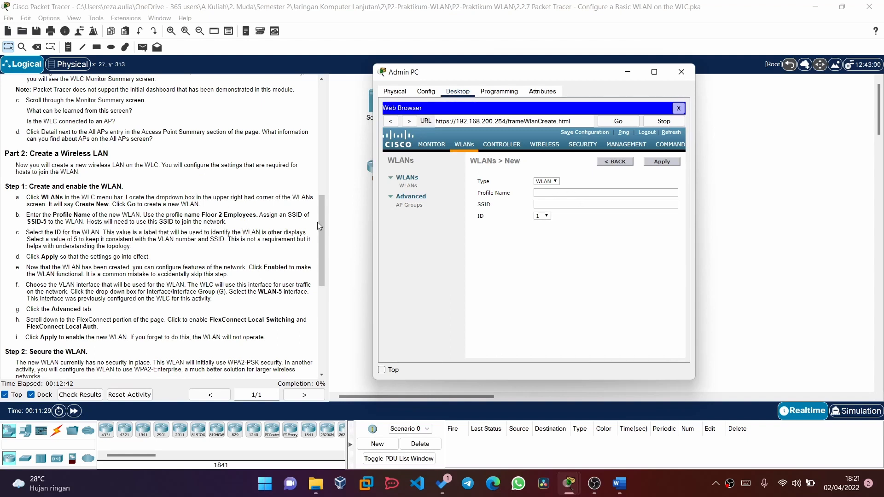
- Enter profile name Floor 2 Employees and SSID SSID-5, and select WLAN ID 5
left_click(551, 195)
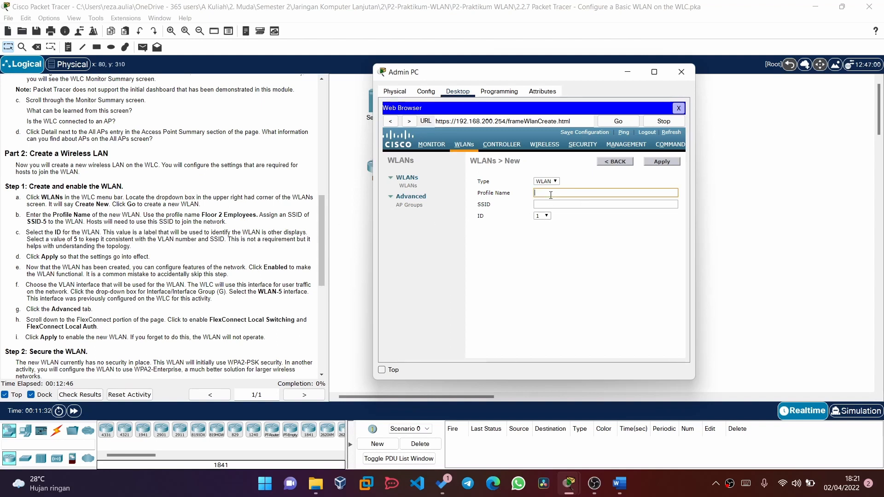
scroll(224, 261, "down", 1)
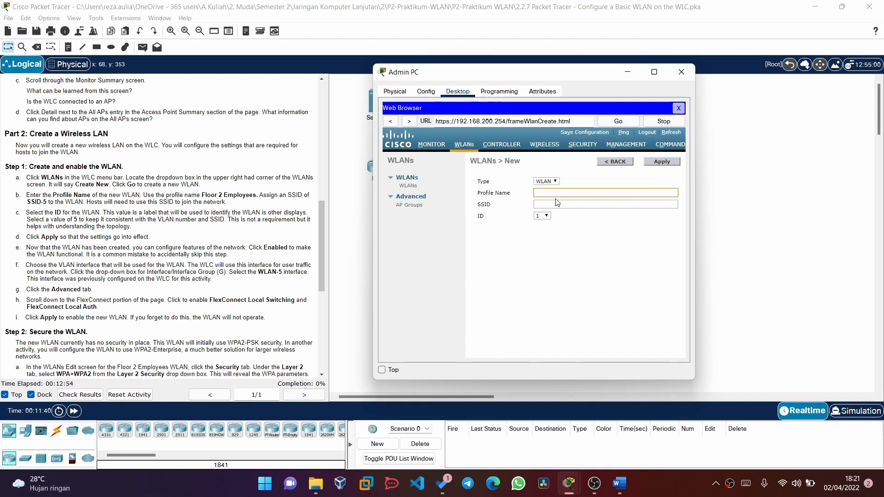
type("Floor 2 Empl")
type("oyees")
left_click(557, 204)
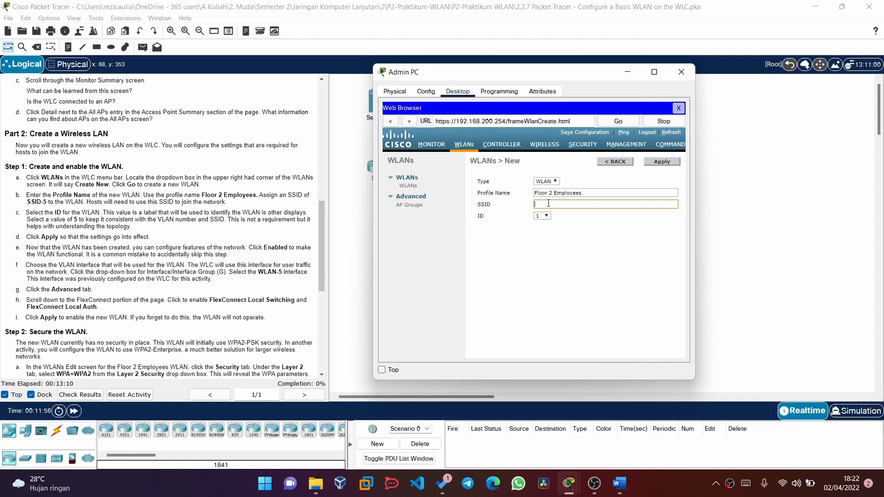
type("ss")
type("i")
type("SID-5")
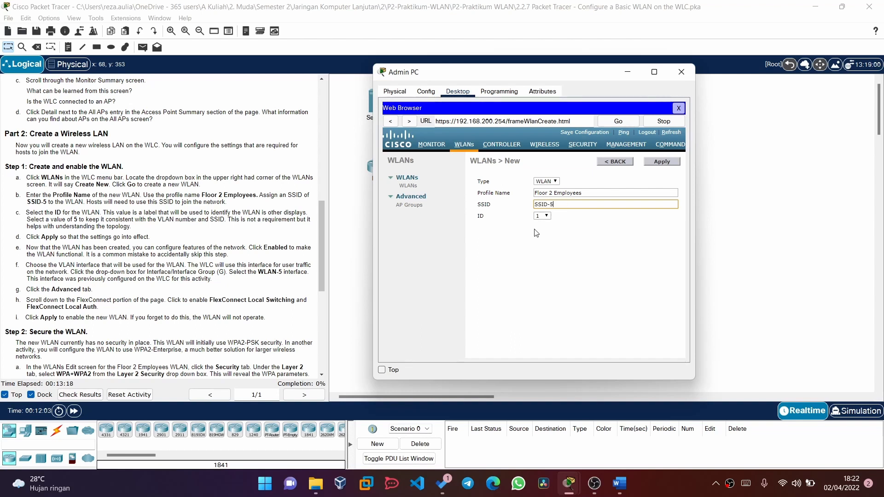
left_click(541, 218)
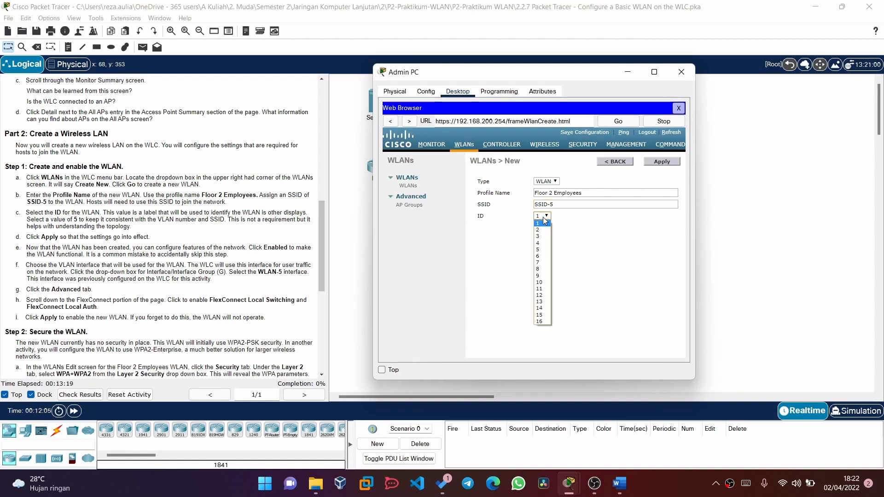
left_click(541, 249)
- Apply the Floor 2 Employees WLAN with ID 5, leaving the New form blank
left_click(671, 163)
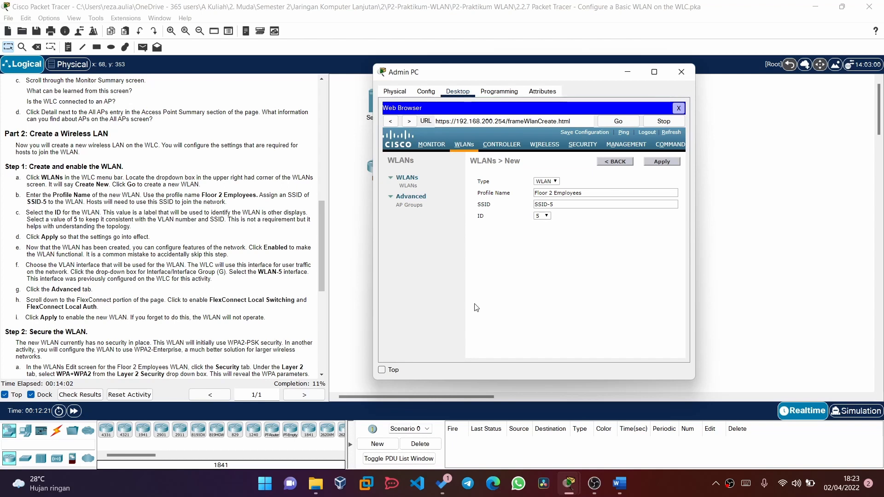
scroll(269, 285, "down", 1)
scroll(269, 284, "up", 1)
scroll(272, 288, "up", 1)
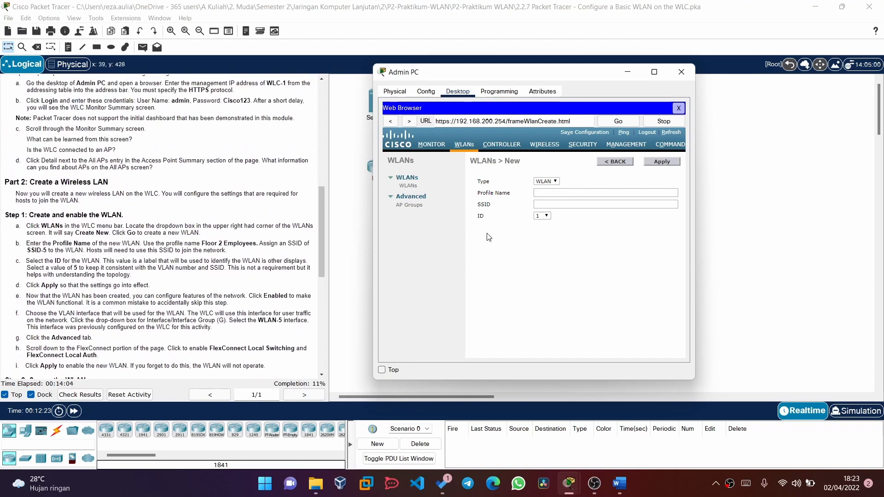
left_click(560, 192)
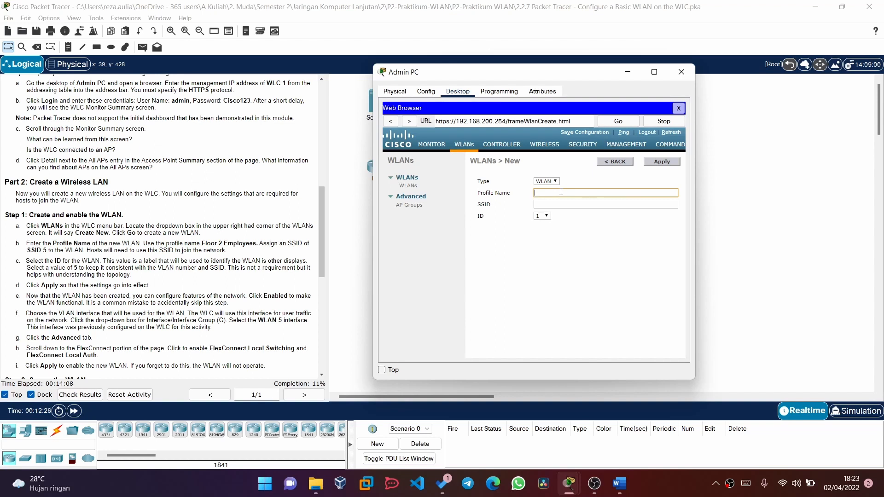
- Go back to the WLANs list, now showing Floor 2 Employees with SSID-5, ID 5
type("F")
left_click(463, 148)
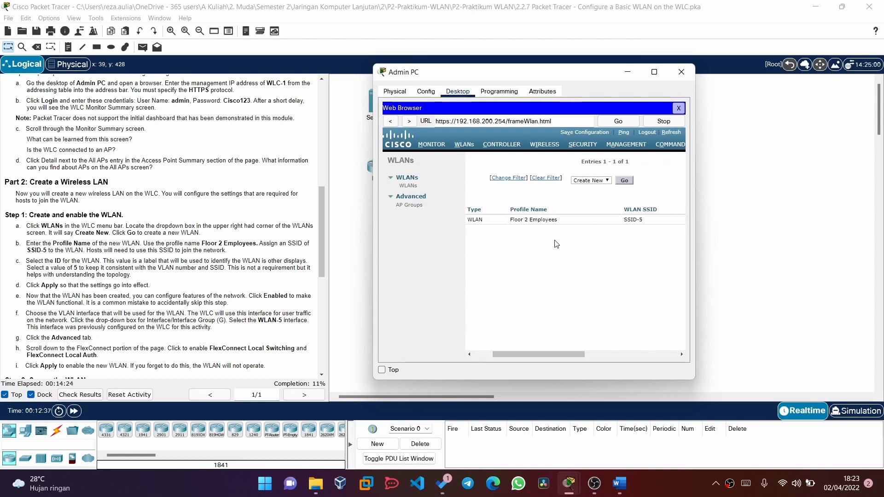
- Check WLAN 5's Admin Status (Disabled) and Security Policies (None), then open its edit page
scroll(194, 260, "down", 2)
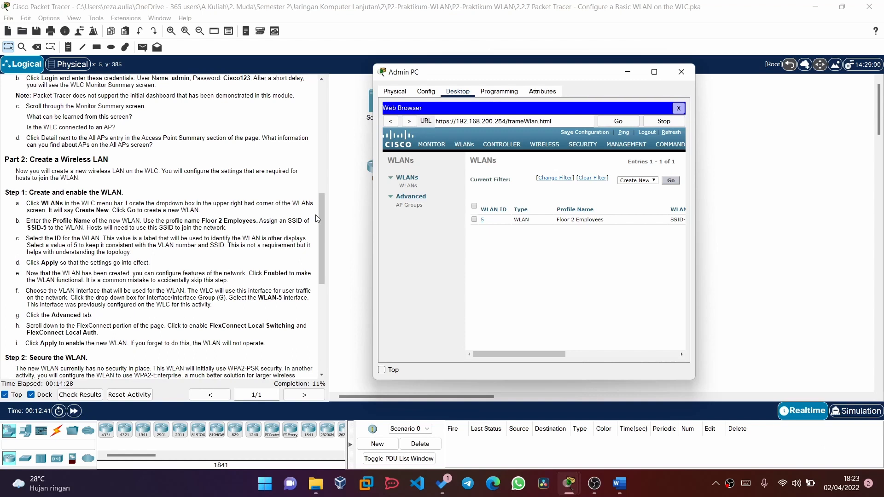
scroll(589, 253, "right", 5)
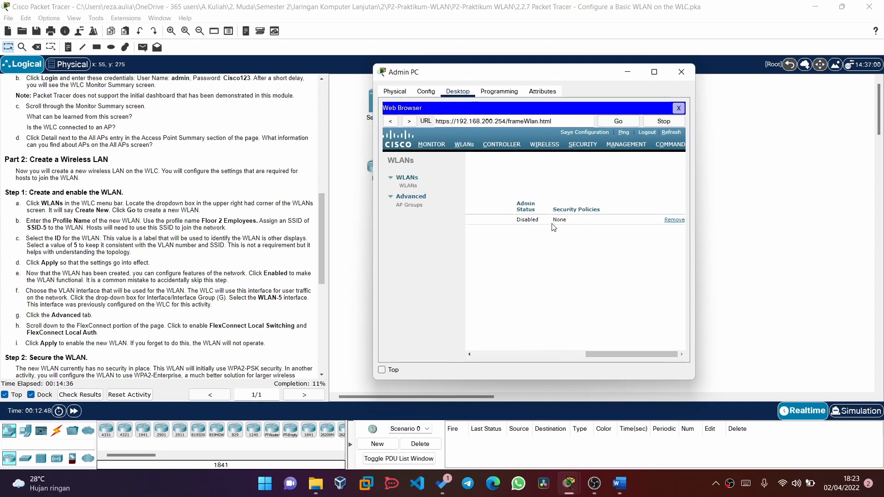
scroll(556, 228, "left", 5)
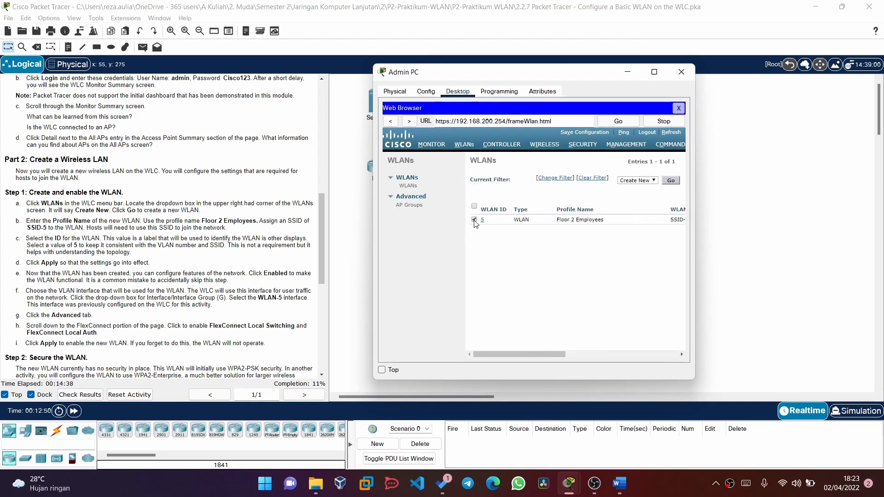
scroll(559, 233, "right", 5)
scroll(559, 233, "left", 5)
left_click(475, 220)
double_click(524, 220)
left_click(488, 222)
scroll(509, 226, "right", 10)
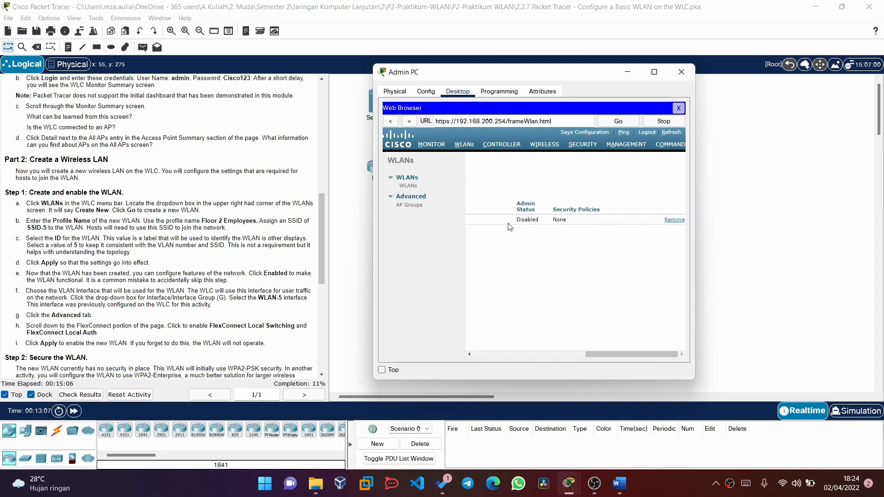
scroll(509, 227, "left", 10)
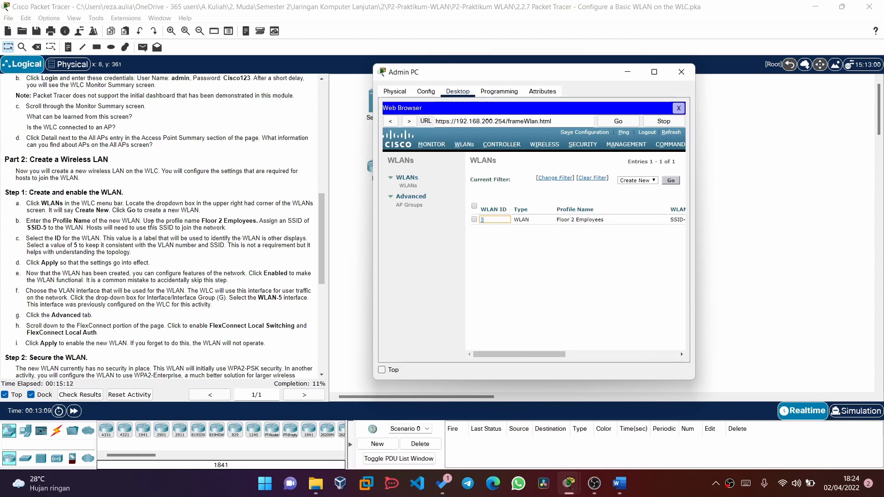
- Tick Status Enabled, set Interface/Interface Group to WLAN-5, and apply the change
scroll(160, 178, "down", 1)
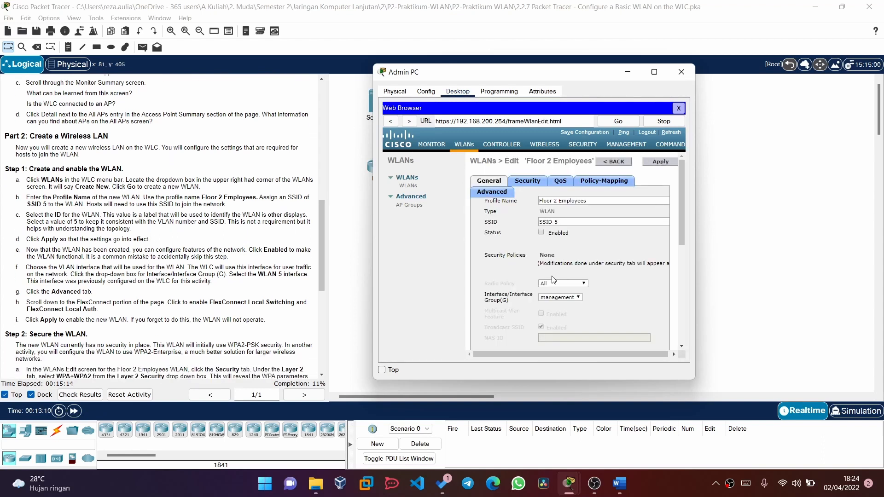
scroll(576, 220, "down", 1)
scroll(182, 278, "down", 1)
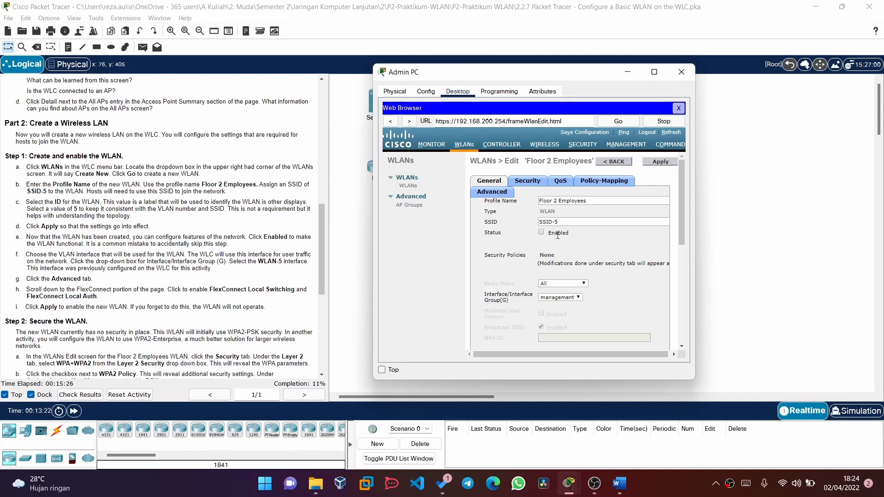
left_click(541, 232)
left_click(543, 299)
left_click(543, 305)
scroll(608, 306, "down", 1)
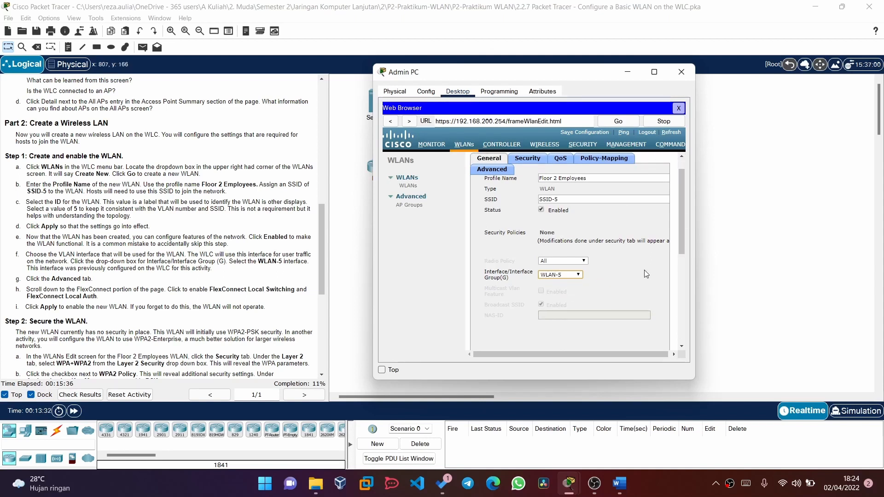
scroll(644, 270, "right", 5)
scroll(645, 270, "left", 5)
scroll(644, 269, "down", 10)
scroll(645, 273, "up", 10)
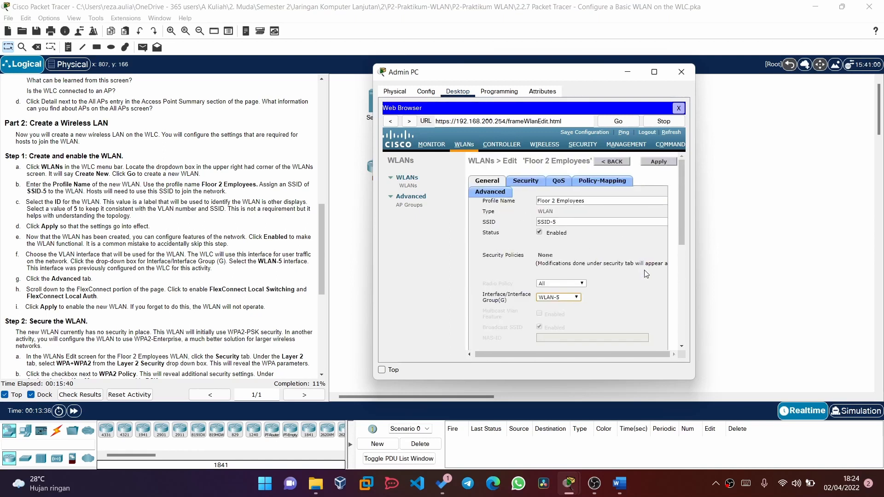
left_click(663, 162)
left_click(663, 163)
- Return to the WLANs list and reopen WLAN 5 to verify Enabled status and WLAN-5 interface
left_click(464, 146)
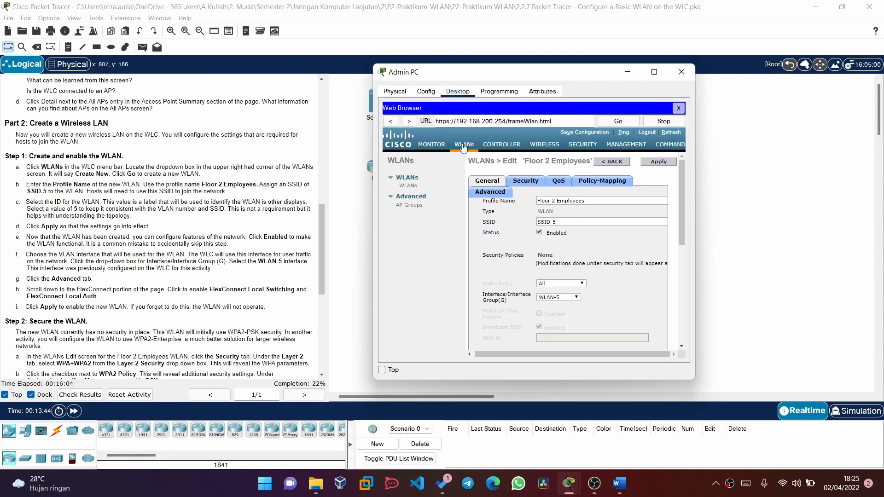
left_click(463, 146)
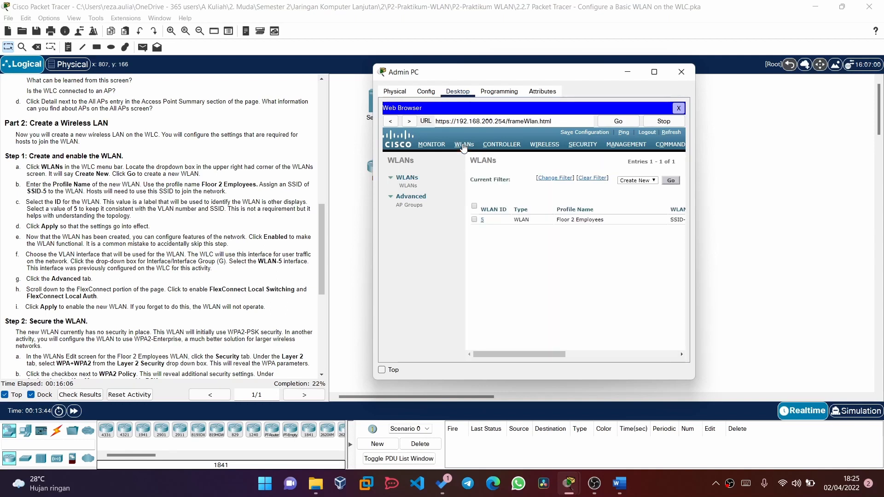
left_click(507, 224)
left_click(473, 220)
scroll(90, 251, "down", 2)
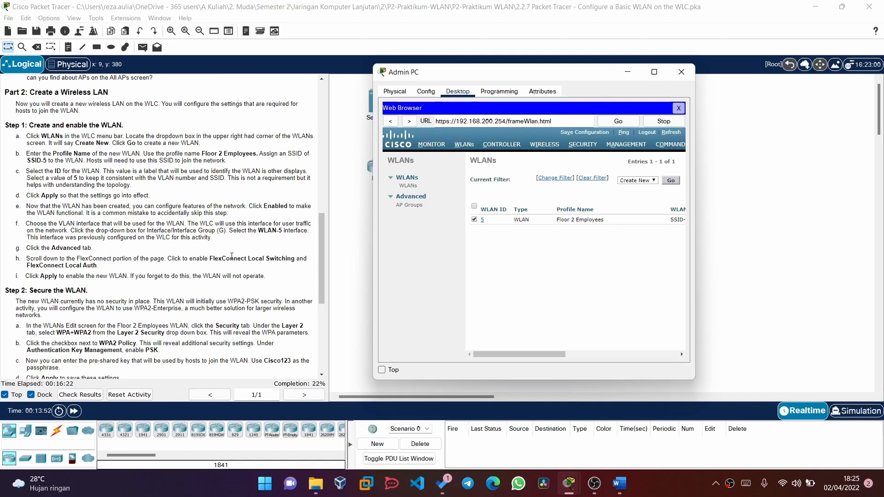
scroll(69, 251, "up", 1)
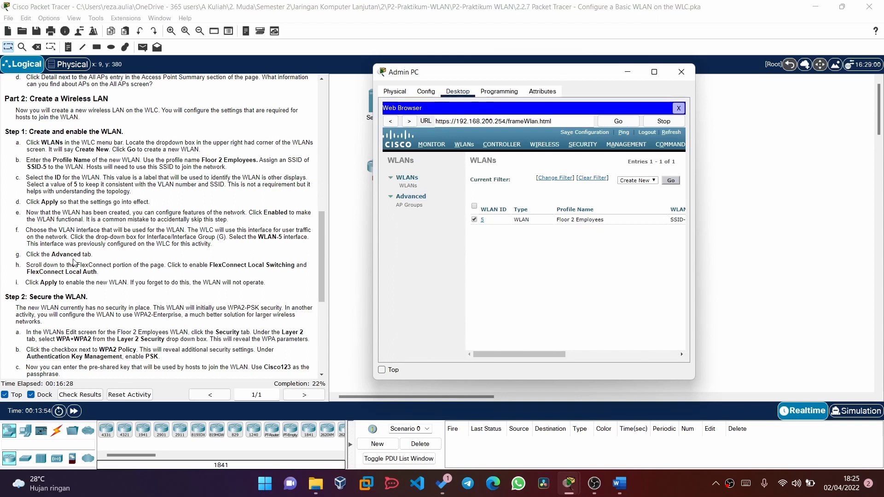
scroll(655, 231, "right", 3)
scroll(655, 232, "right", 3)
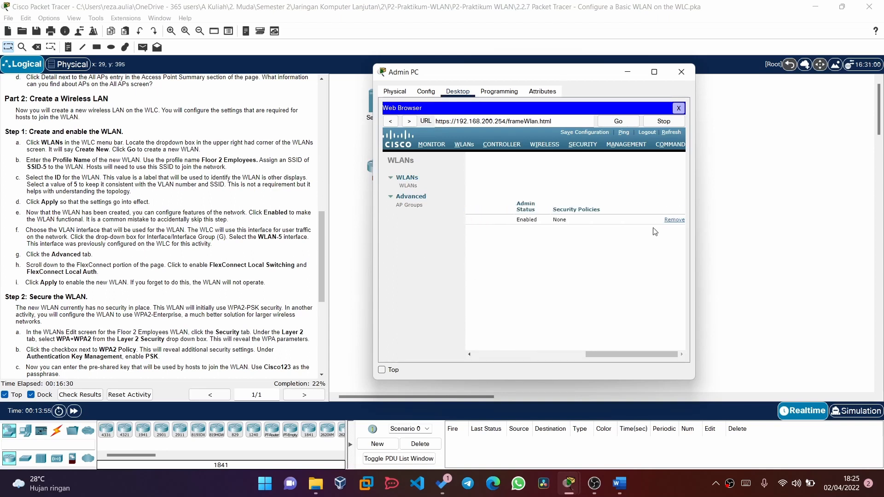
scroll(655, 232, "left", 6)
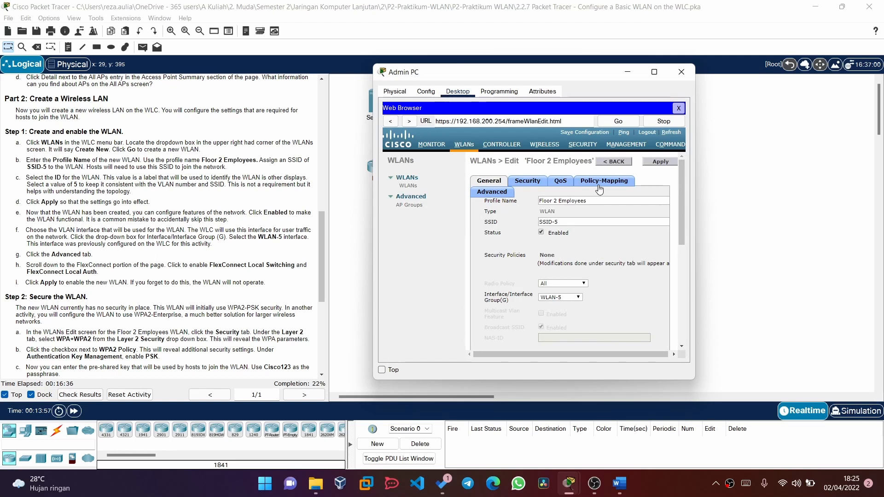
- Inspect default-group on the AP Groups page, then go back to the WLANs list
left_click(409, 199)
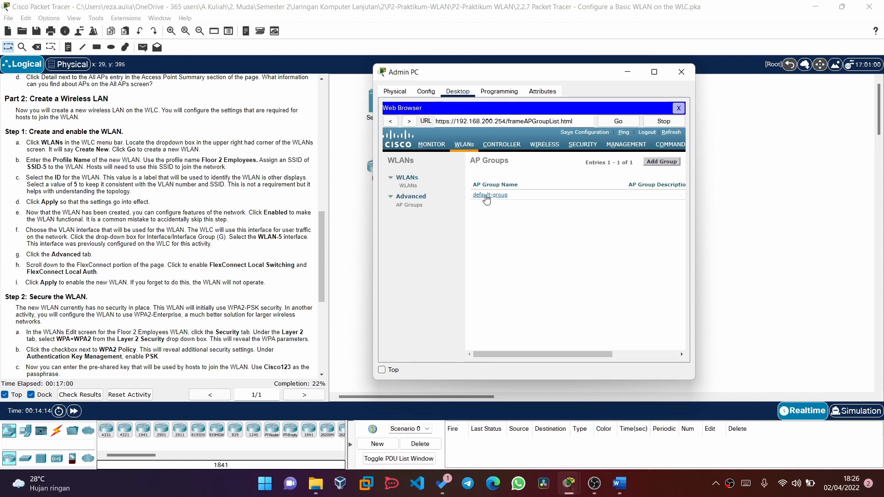
left_click(414, 208)
left_click(411, 198)
left_click(410, 198)
scroll(502, 198, "right", 3)
scroll(502, 198, "left", 3)
left_click(490, 195)
left_click(401, 180)
left_click(402, 180)
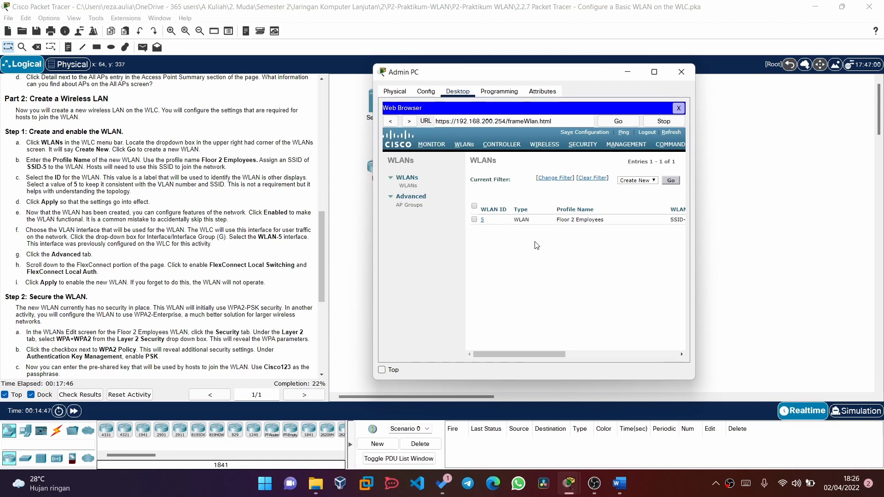
- Open WLAN ID 5 (Floor 2 Employees) for editing and review its SSID-5, WLAN-5 settings
left_click(502, 221)
scroll(252, 308, "down", 3)
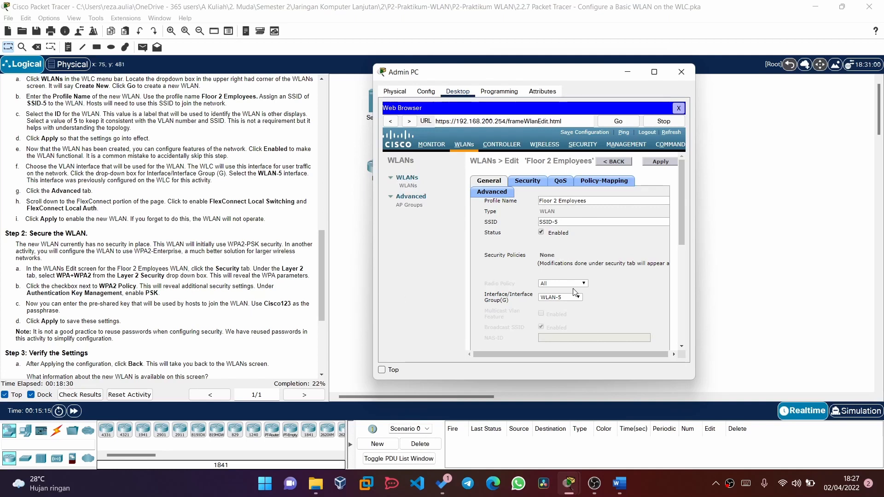
scroll(572, 292, "down", 3)
scroll(573, 290, "down", 3)
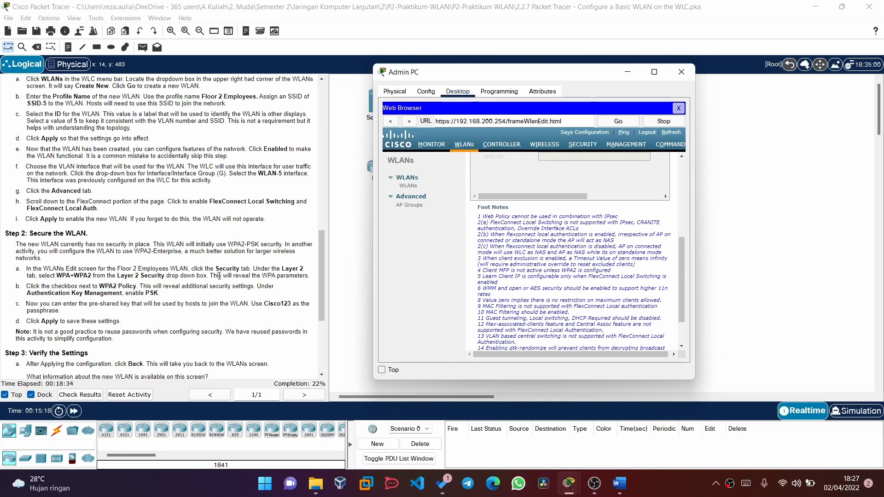
scroll(581, 247, "up", 6)
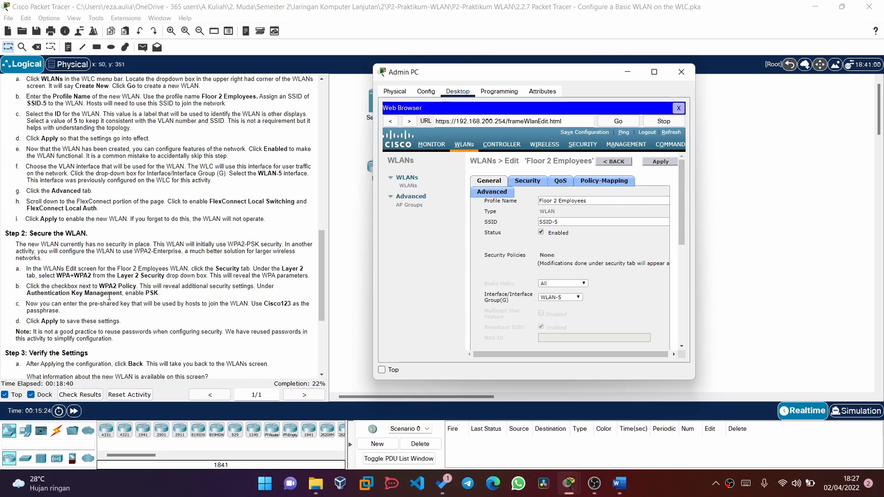
scroll(491, 248, "down", 3)
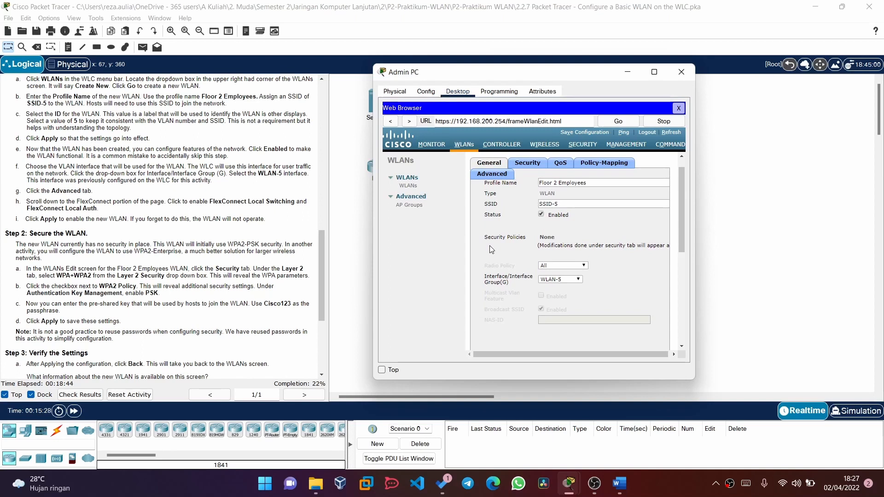
scroll(279, 240, "up", 10)
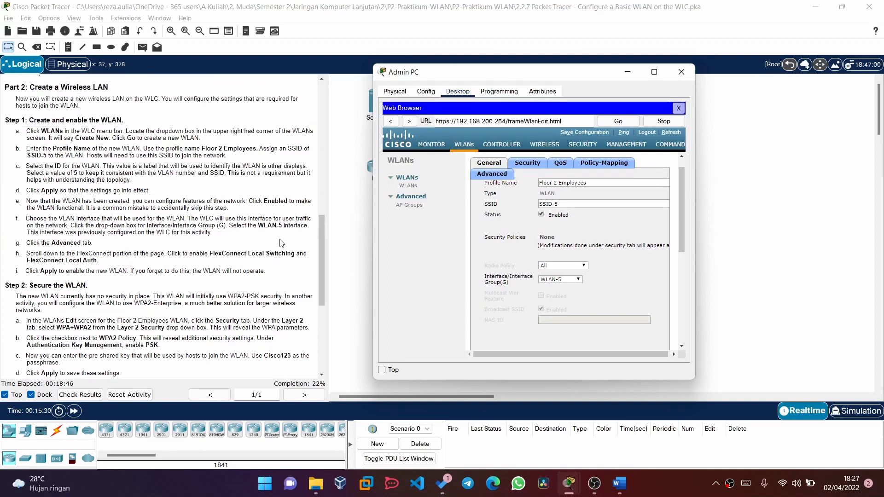
scroll(282, 243, "down", 5)
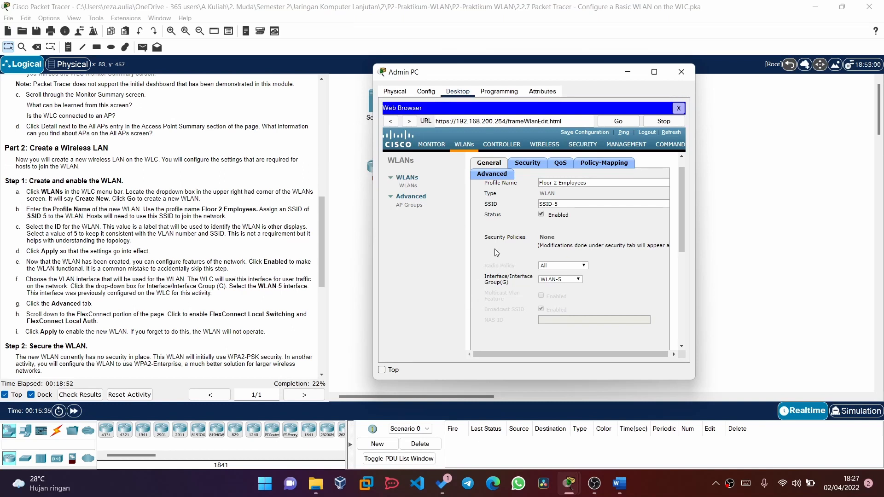
scroll(510, 239, "down", 2)
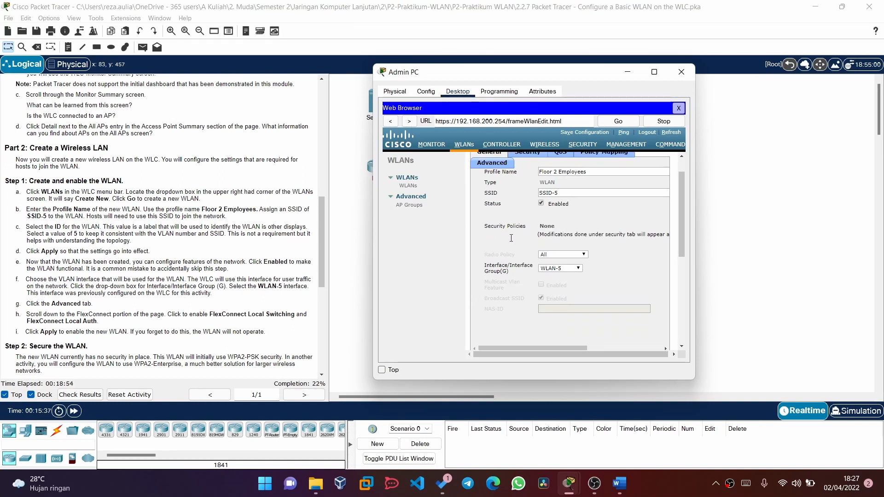
scroll(511, 238, "down", 3)
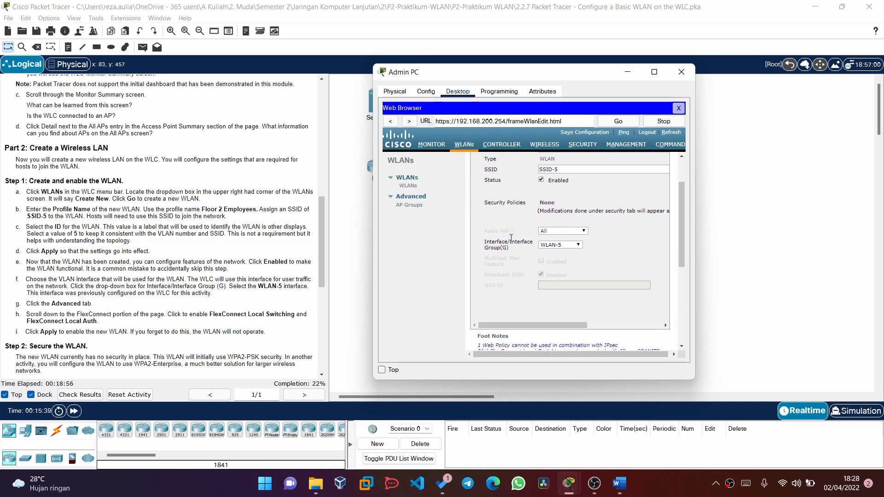
scroll(511, 238, "up", 5)
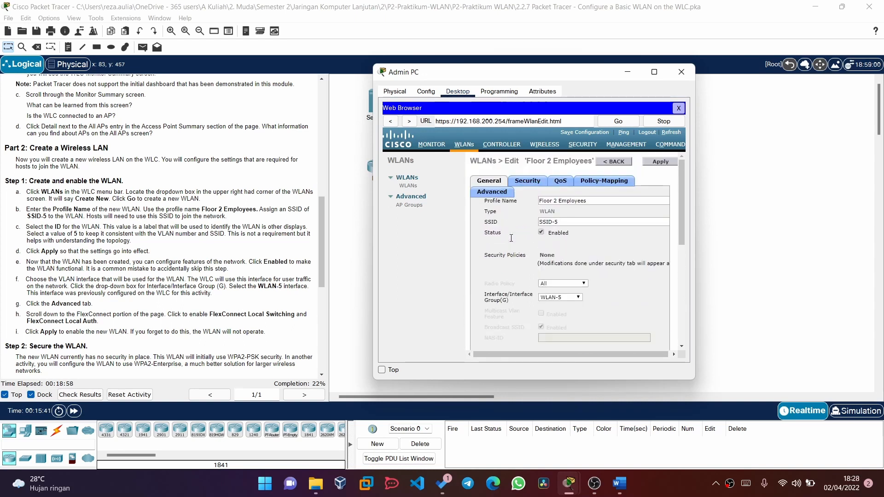
- On the WLAN's Advanced tab, enable FlexConnect Local Switching and FlexConnect Local Auth
left_click(483, 195)
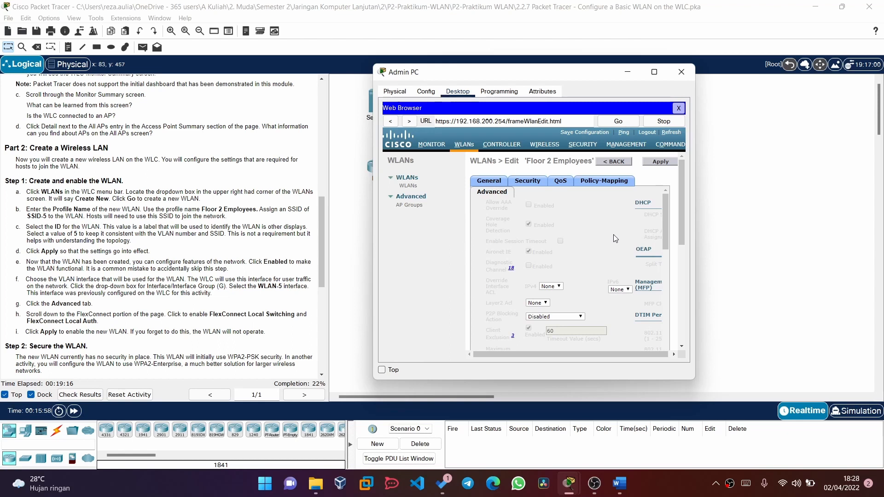
scroll(595, 246, "right", 3)
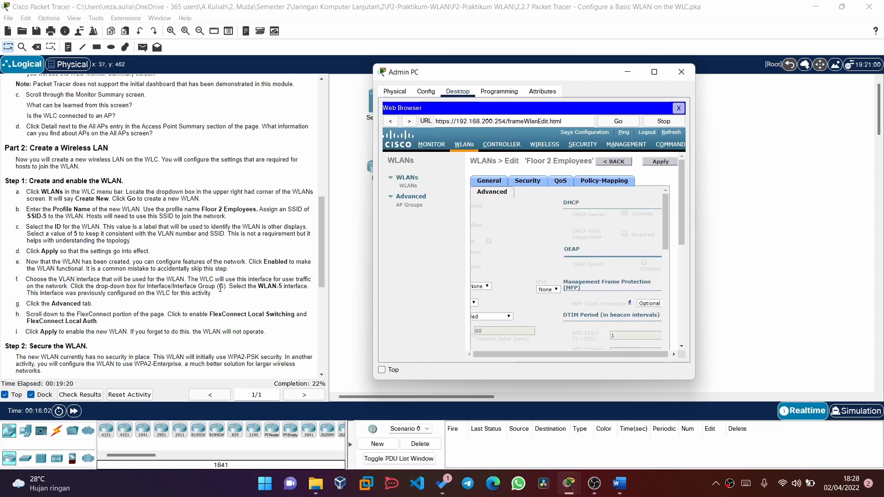
scroll(540, 266, "down", 5)
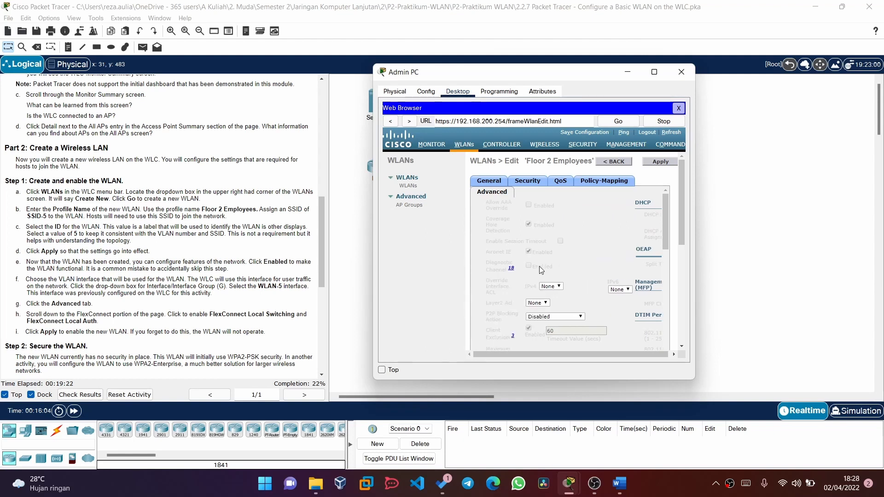
scroll(539, 266, "down", 3)
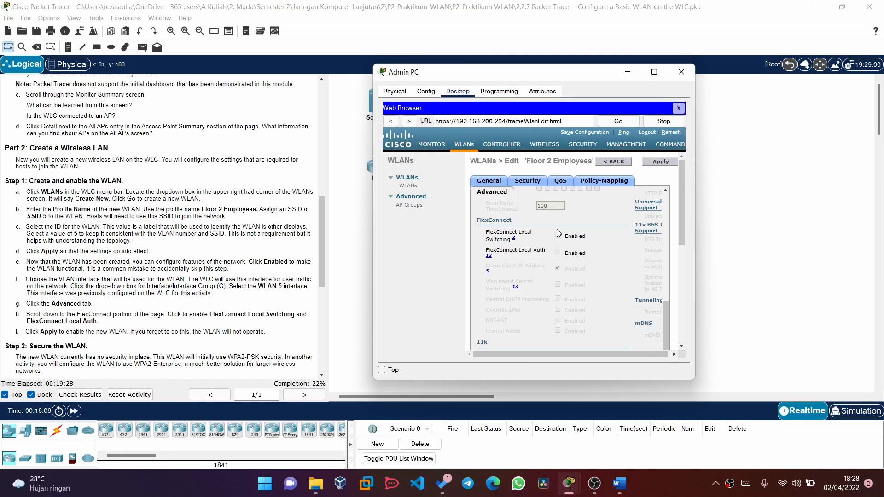
left_click(557, 235)
left_click(557, 252)
scroll(596, 260, "right", 1)
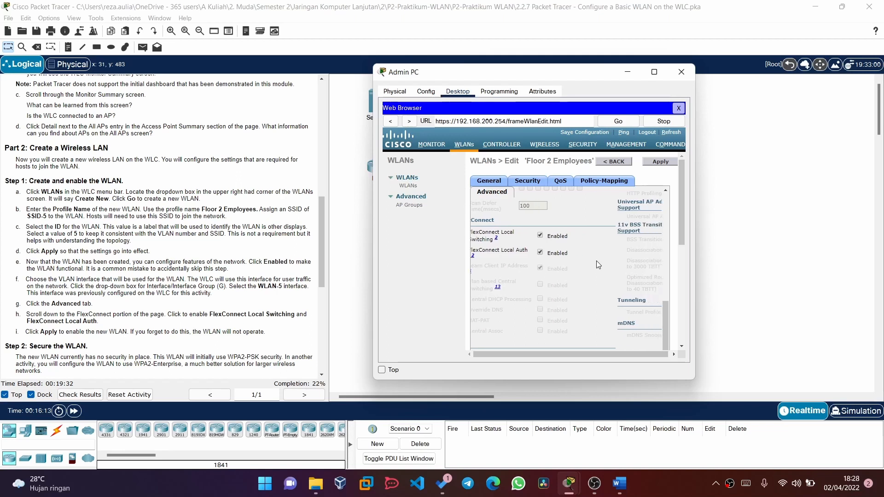
scroll(596, 260, "left", 1)
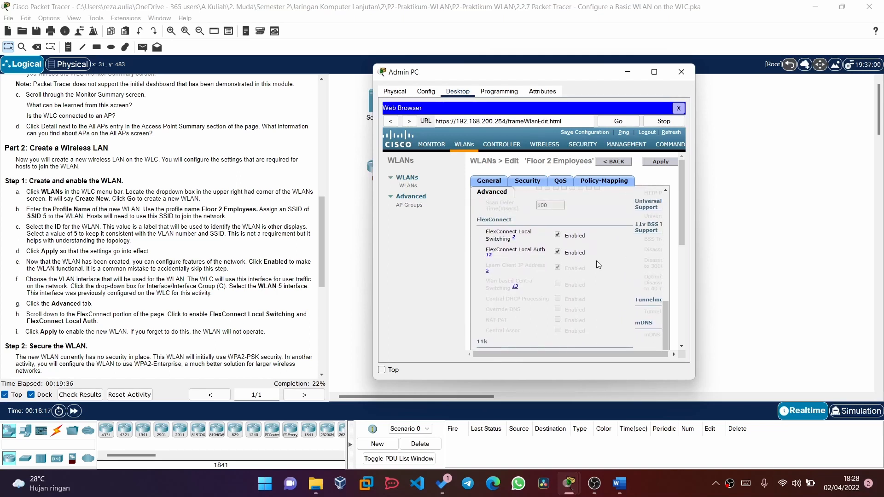
- Apply the FlexConnect changes to Floor 2 Employees and confirm the prompt
left_click(662, 163)
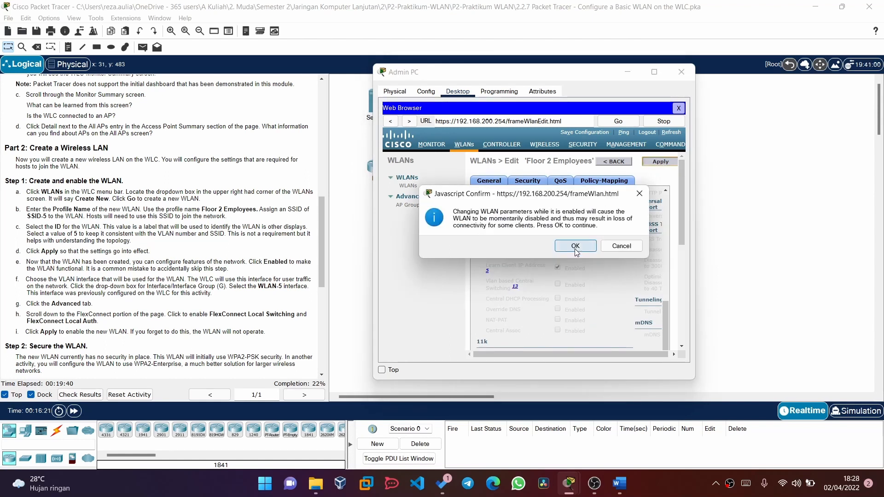
left_click(575, 247)
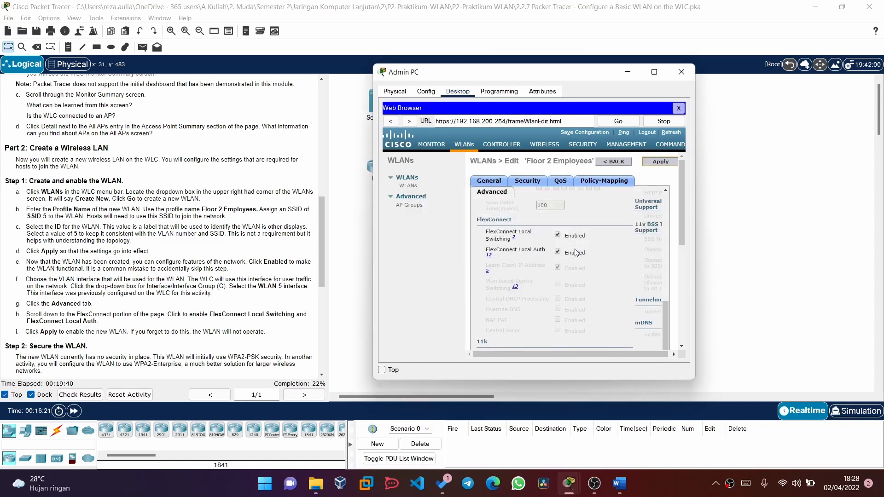
left_click(656, 162)
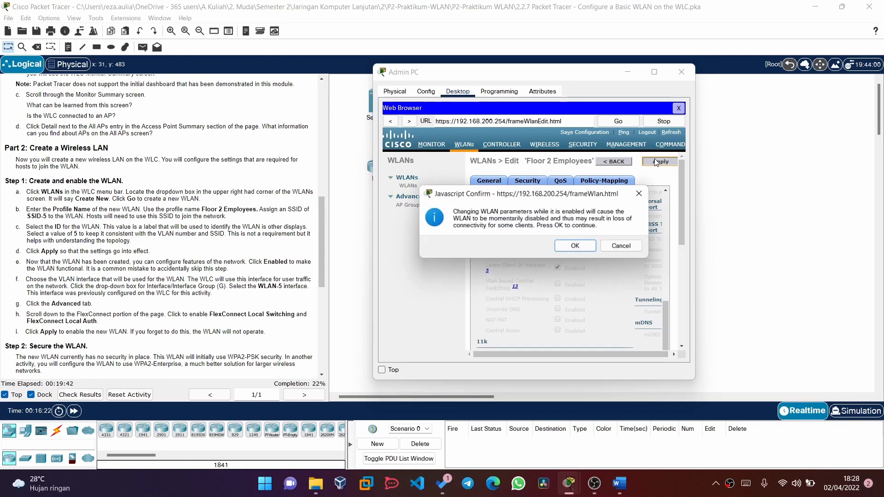
left_click(575, 247)
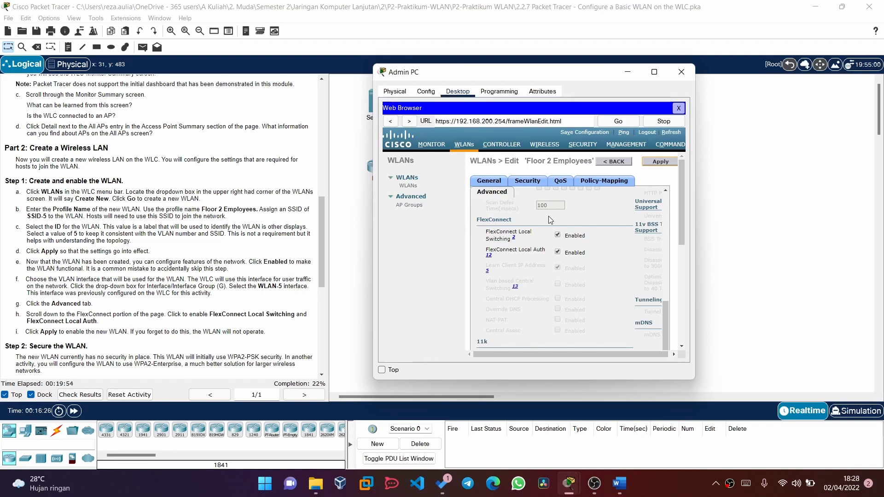
- Minimize the Admin PC window to reveal the logical topology view
scroll(505, 267, "down", 2)
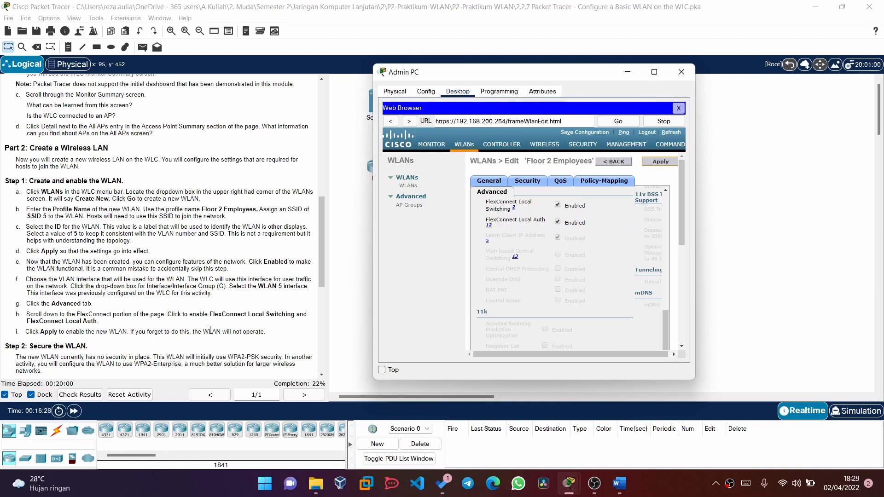
scroll(210, 329, "down", 5)
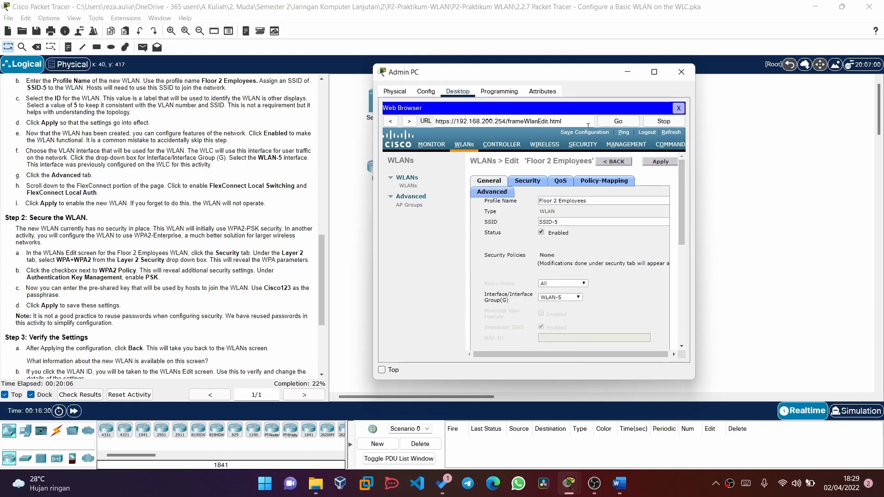
left_click(627, 71)
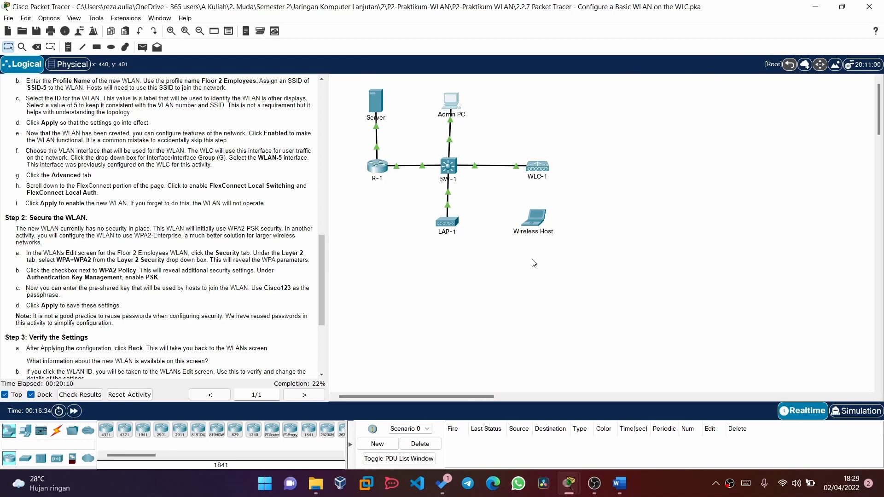
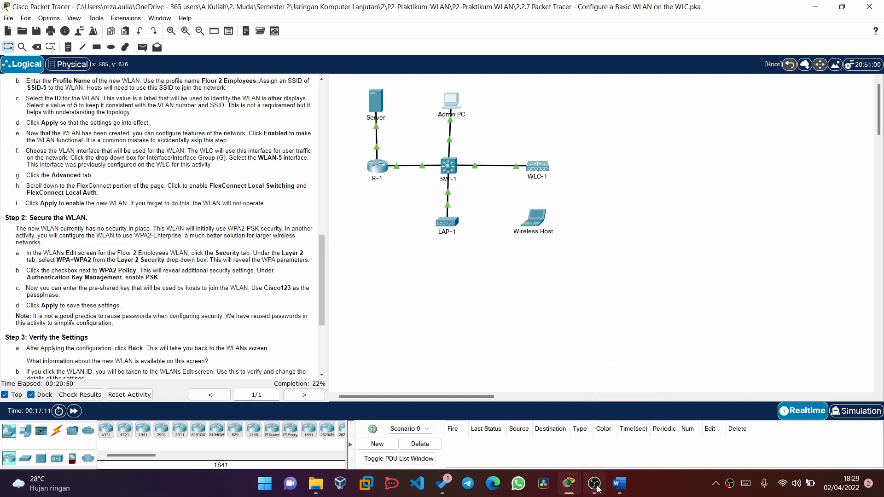
- Bring the Admin PC window forward and show the Floor 2 Employees WLAN's Security tab
mouse_move(585, 486)
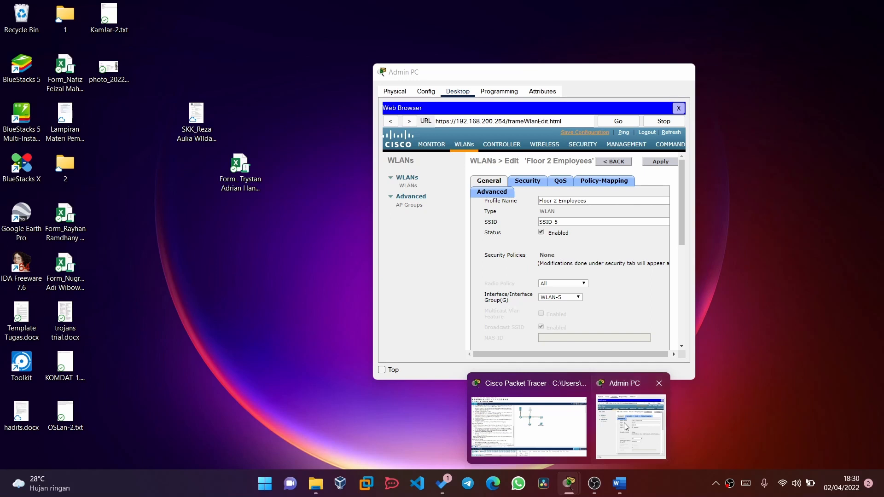
left_click(623, 422)
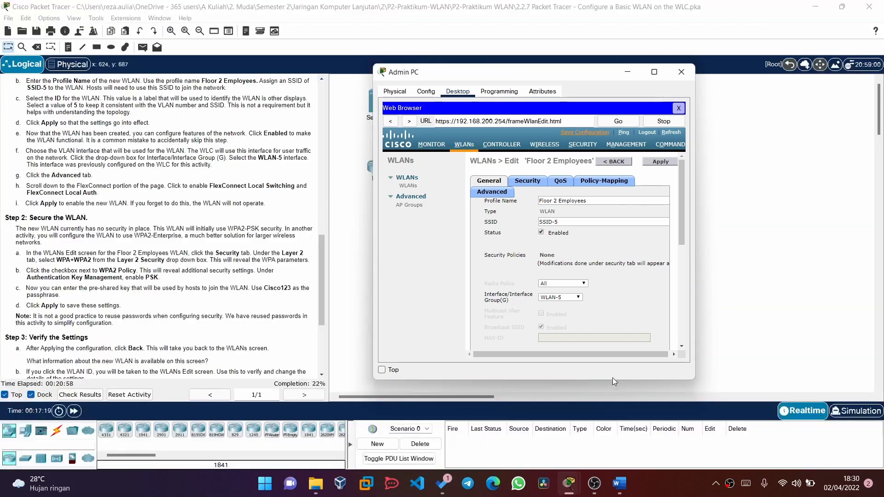
left_click(527, 180)
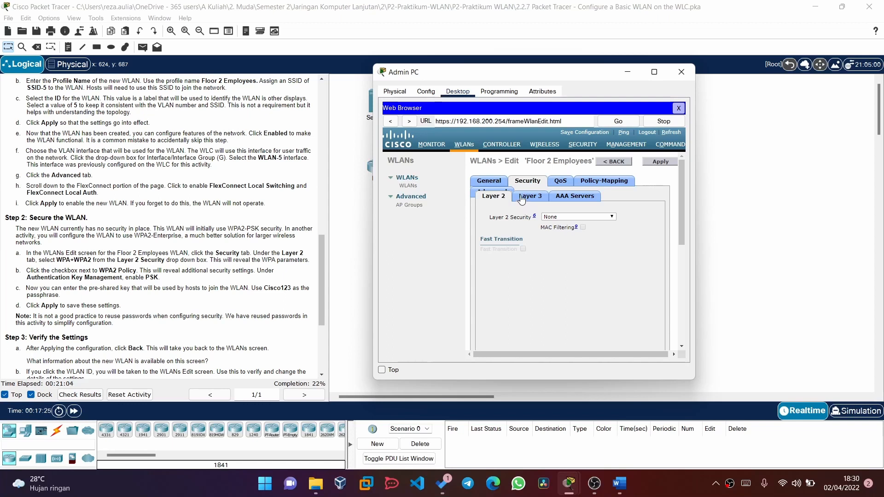
- Set Layer 2 security to WPA+WPA2 and enable the WPA2 Policy with AES encryption
left_click(555, 217)
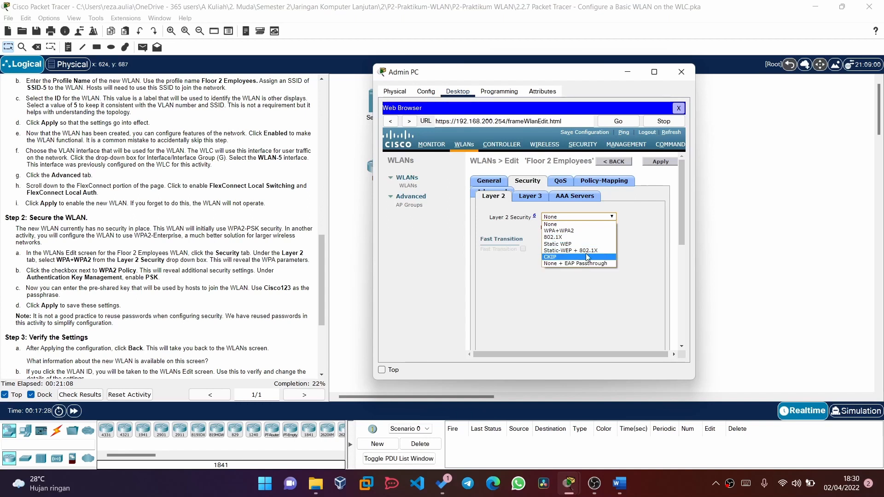
left_click(598, 231)
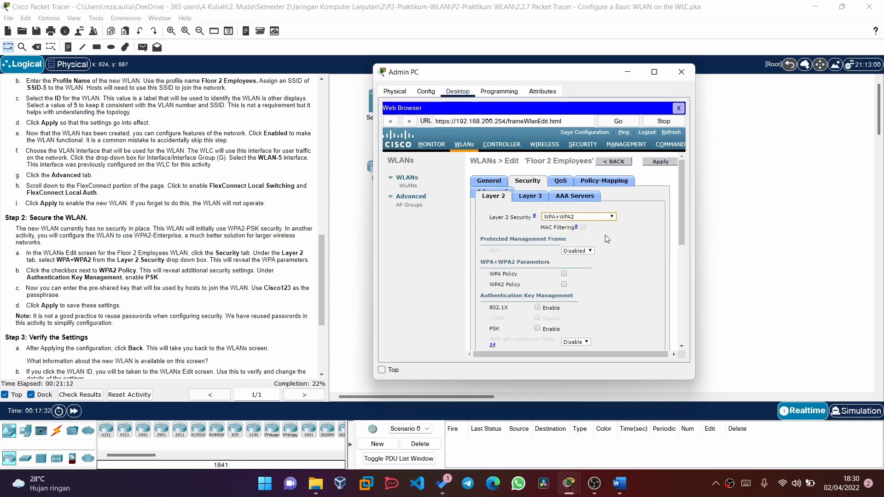
scroll(607, 239, "down", 3)
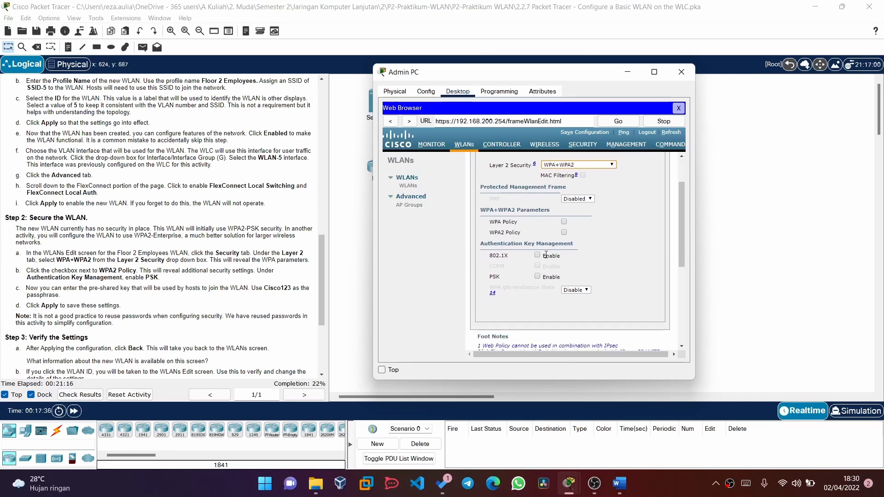
scroll(581, 236, "up", 1)
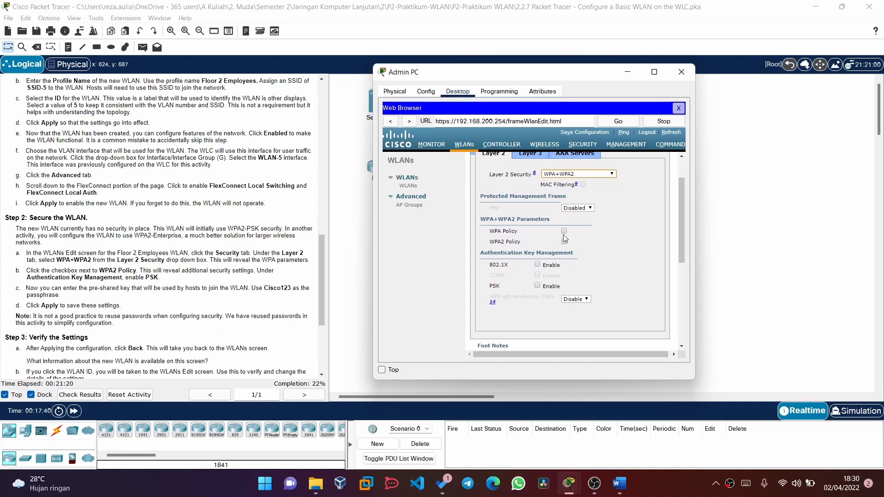
left_click(563, 242)
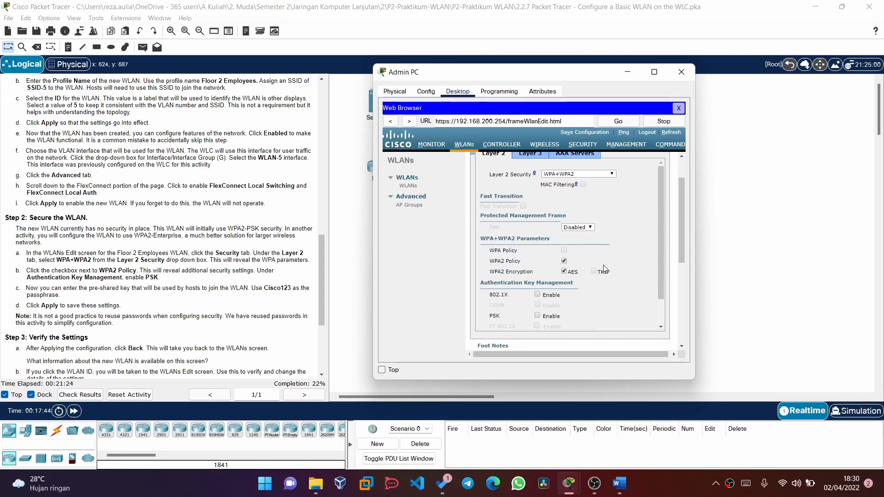
scroll(609, 289, "down", 2)
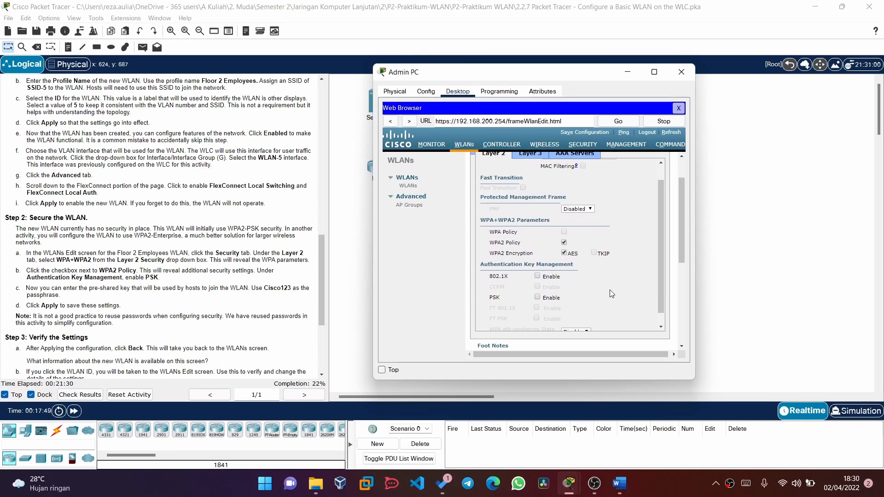
scroll(611, 293, "down", 1)
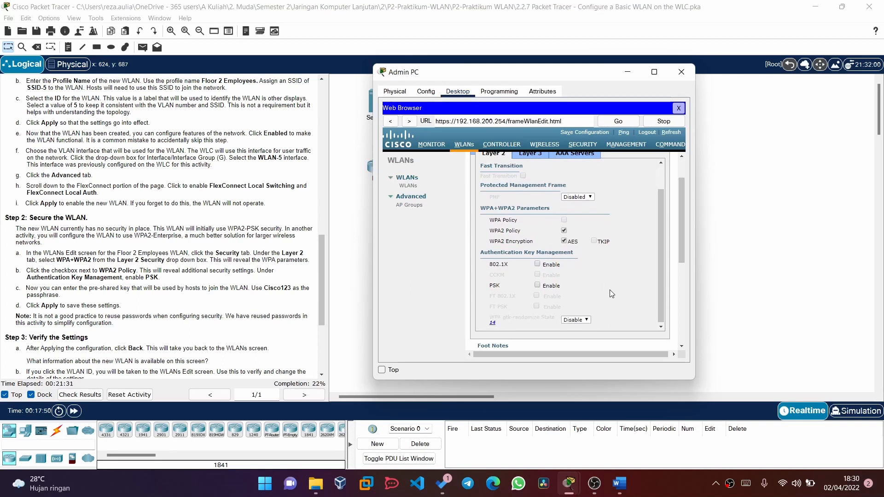
- Enable PSK authentication key management and enter the ASCII pre-shared passphrase
left_click(537, 286)
scroll(592, 288, "down", 3)
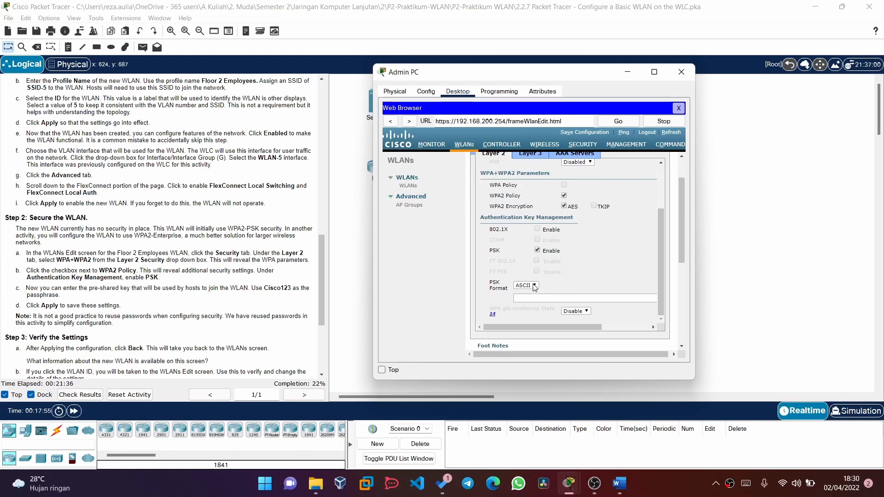
scroll(581, 283, "down", 2)
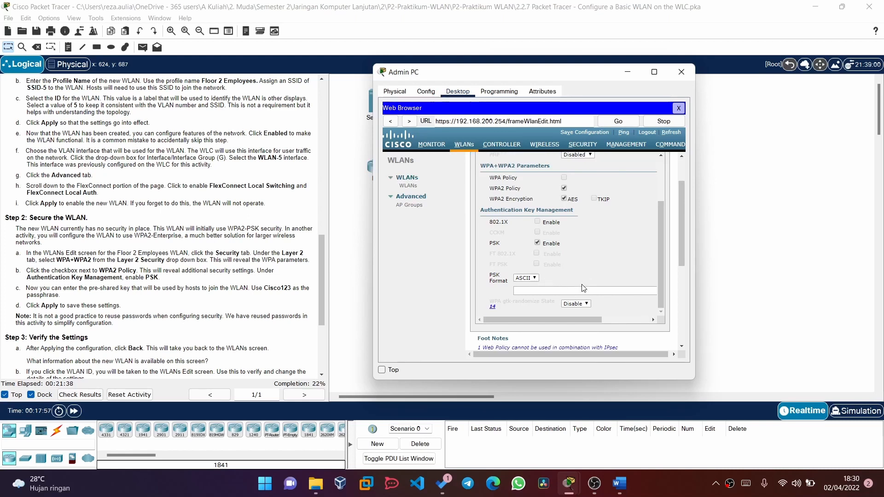
left_click(546, 279)
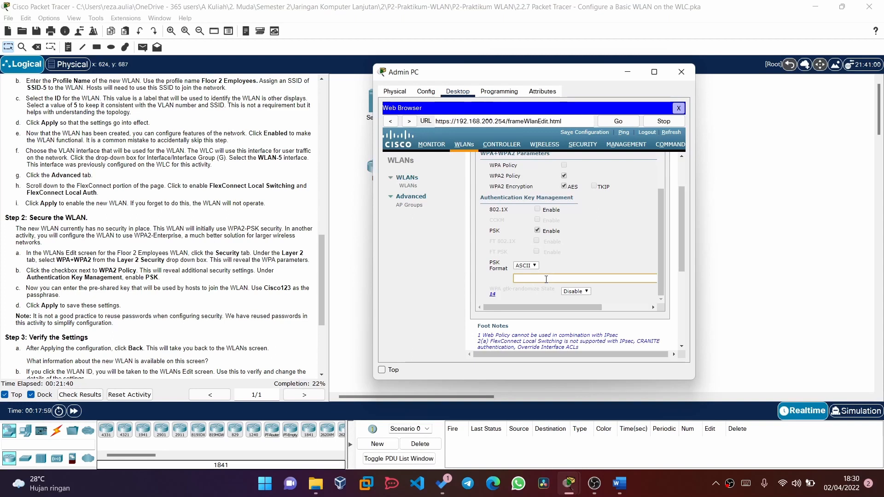
type("C")
scroll(545, 280, "down", 2)
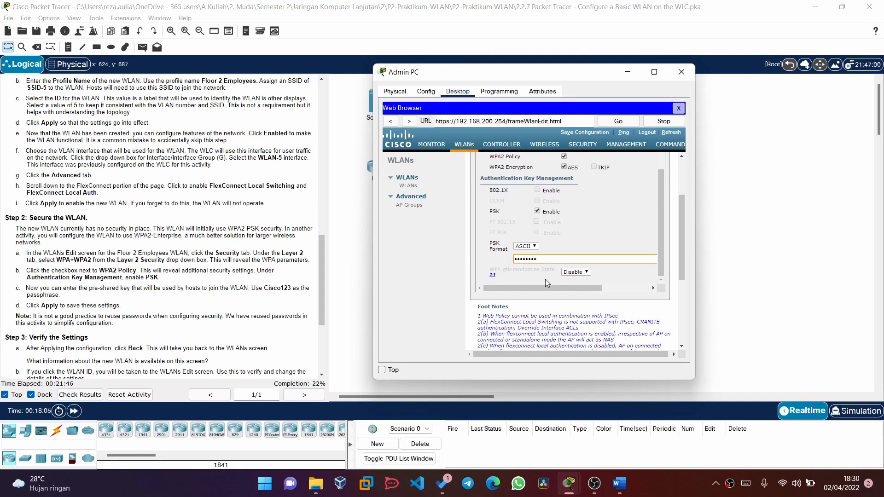
scroll(545, 279, "down", 3)
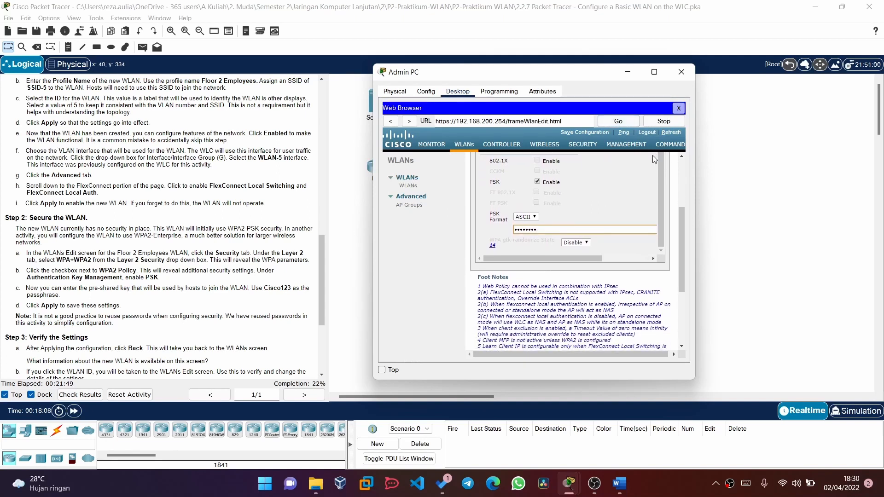
scroll(621, 181, "up", 5)
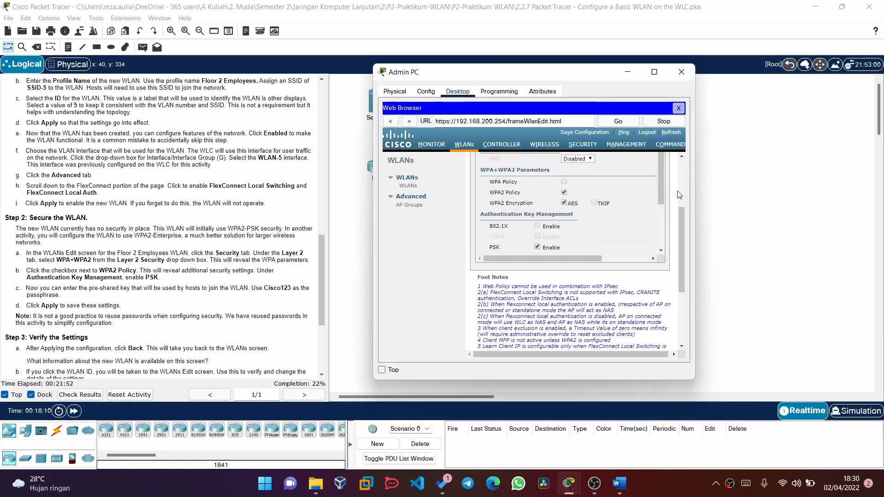
scroll(673, 196, "up", 5)
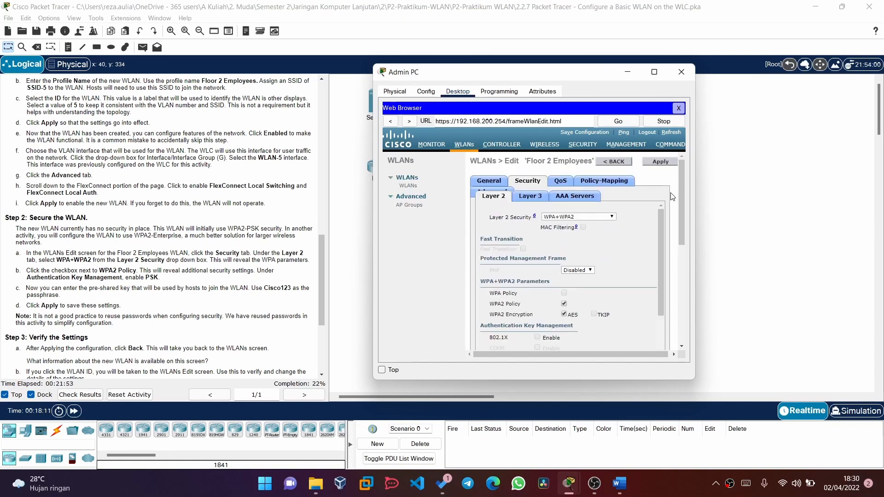
- Apply the WPA+WPA2 PSK settings to Floor 2 Employees and confirm the prompt
left_click(657, 162)
left_click(575, 247)
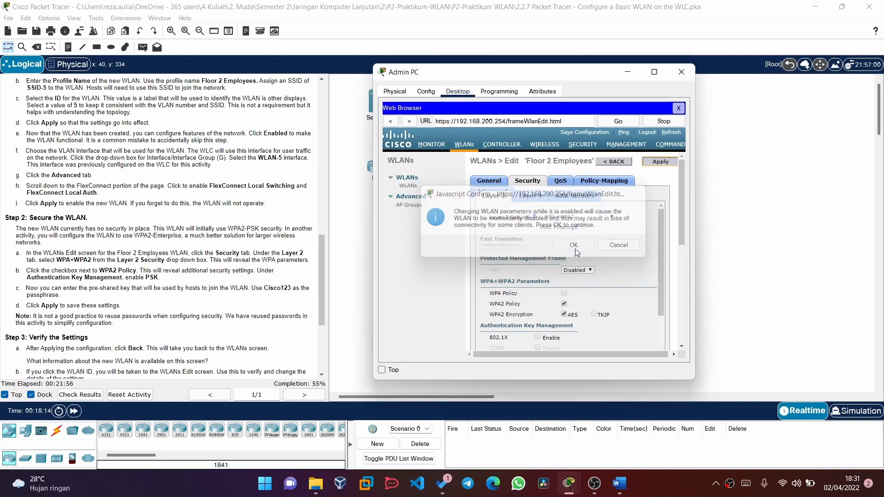
scroll(162, 324, "down", 2)
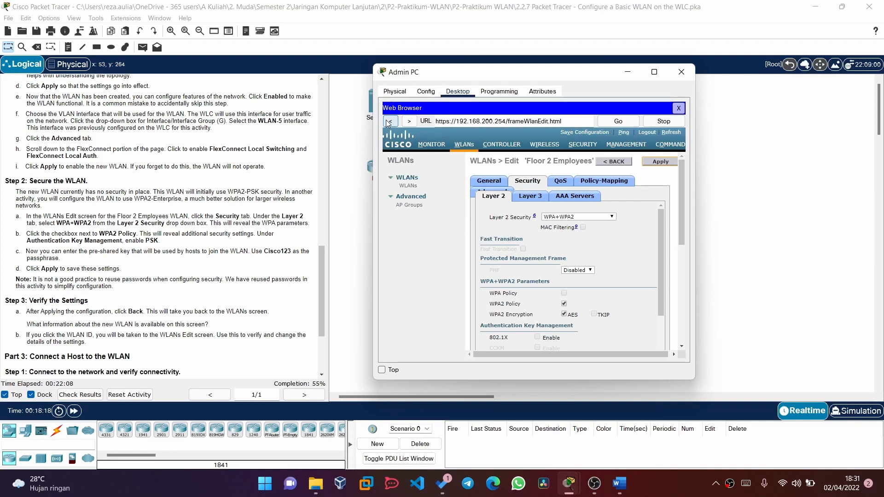
- Return to the WLANs list and verify SSID-5 is enabled with [WPA2][Auth(PSK)] security
left_click(465, 147)
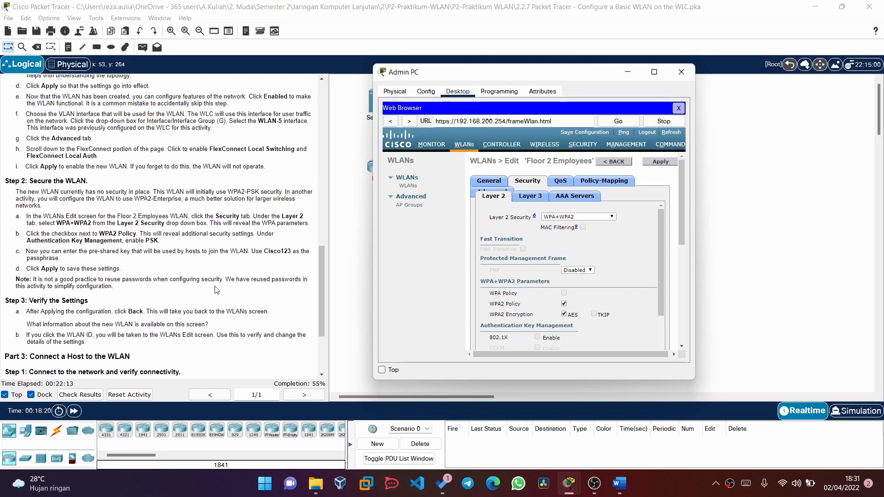
scroll(217, 290, "down", 3)
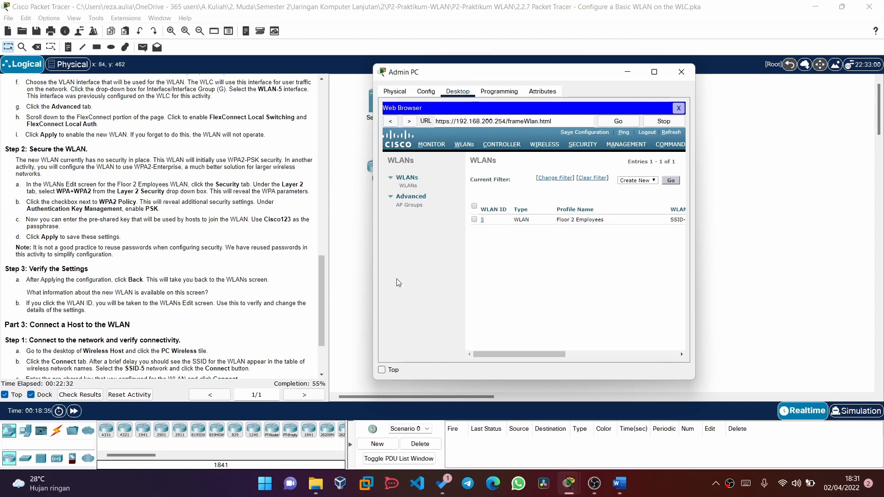
scroll(525, 264, "right", 2)
scroll(525, 264, "right", 3)
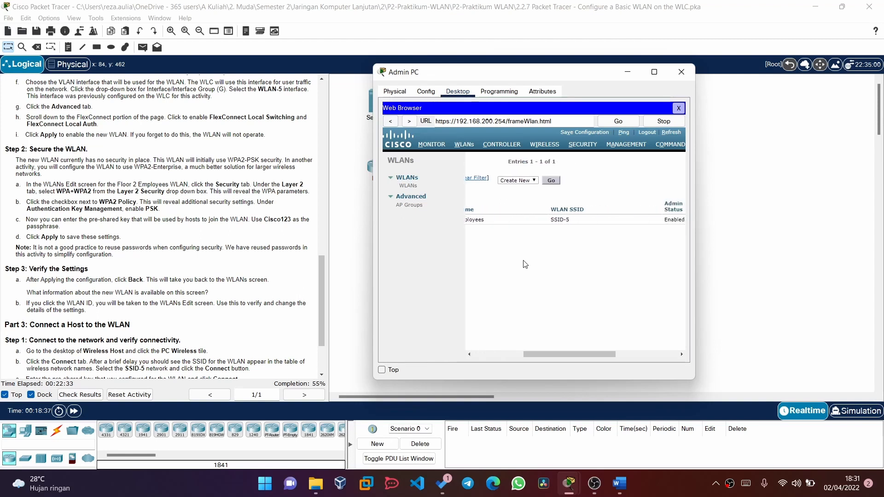
scroll(525, 264, "right", 3)
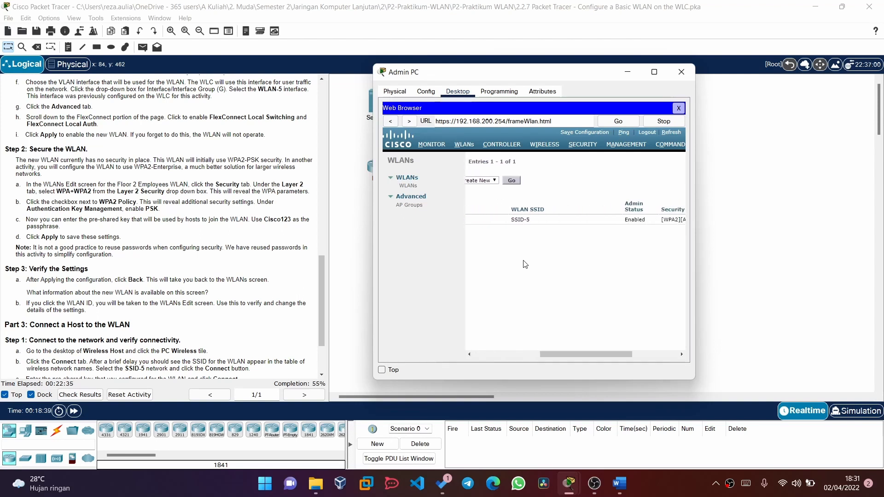
scroll(525, 265, "right", 2)
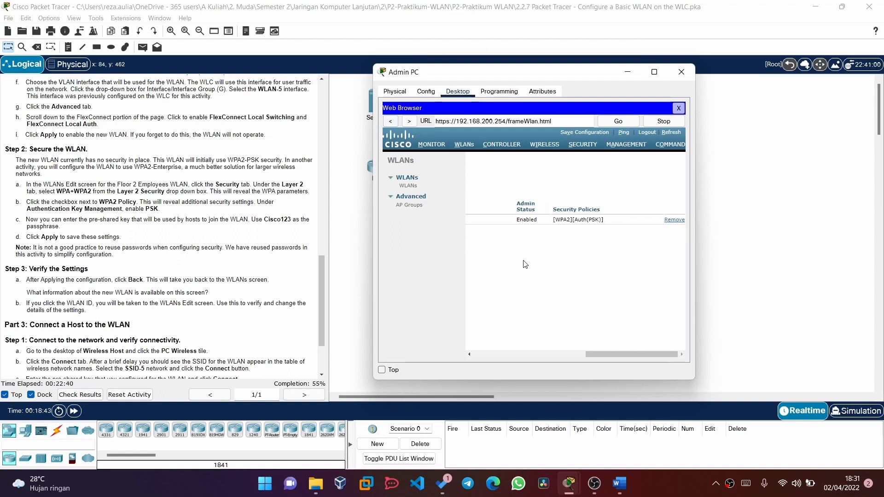
scroll(525, 264, "left", 3)
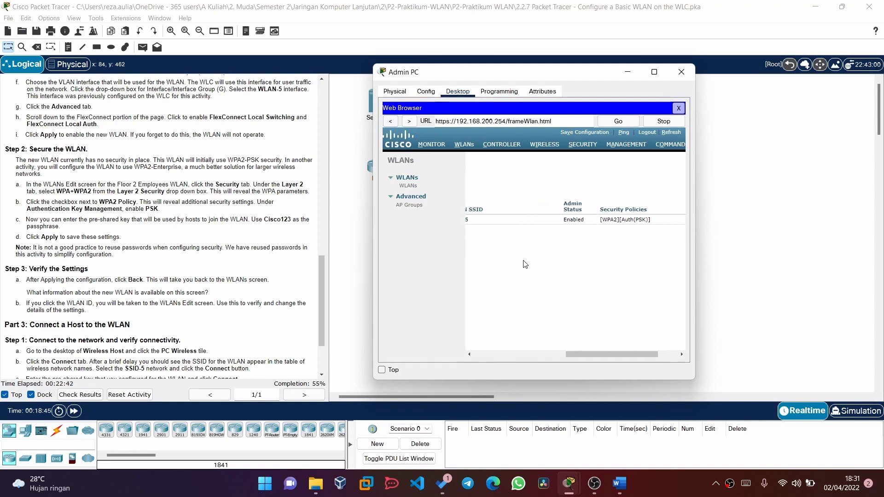
scroll(526, 264, "left", 1)
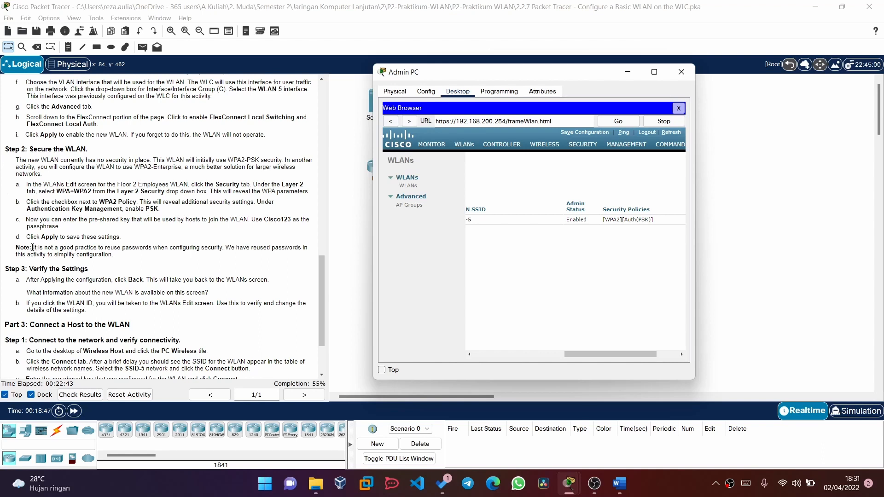
scroll(62, 286, "down", 1)
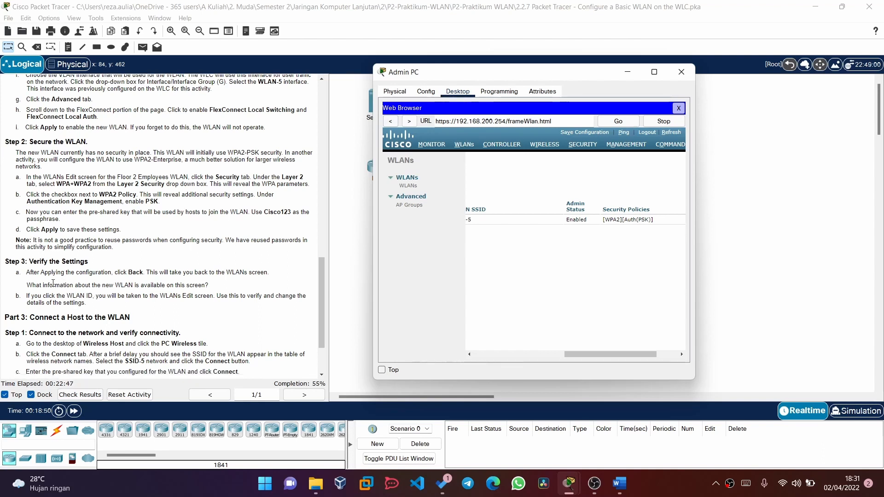
- Bring the lab answer document in front of the Admin PC window
left_click(619, 483)
scroll(679, 323, "down", 4)
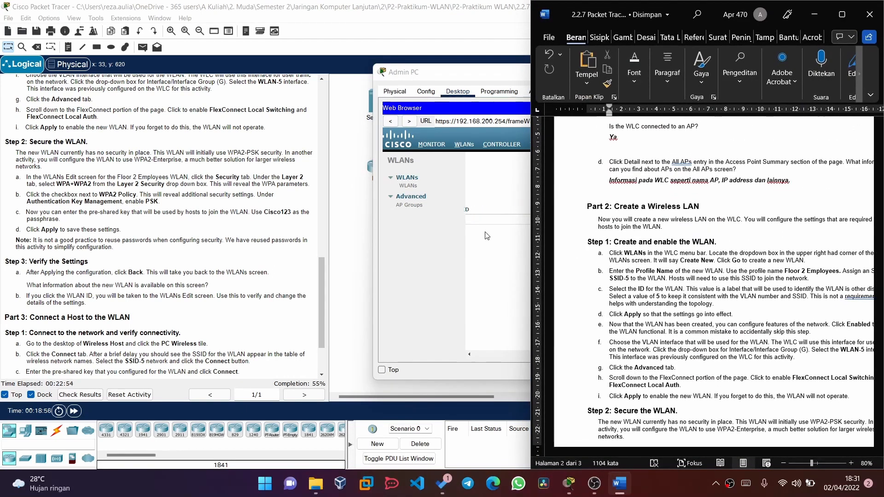
left_click_drag(460, 71, 316, 63)
left_click(769, 242)
scroll(769, 241, "down", 7)
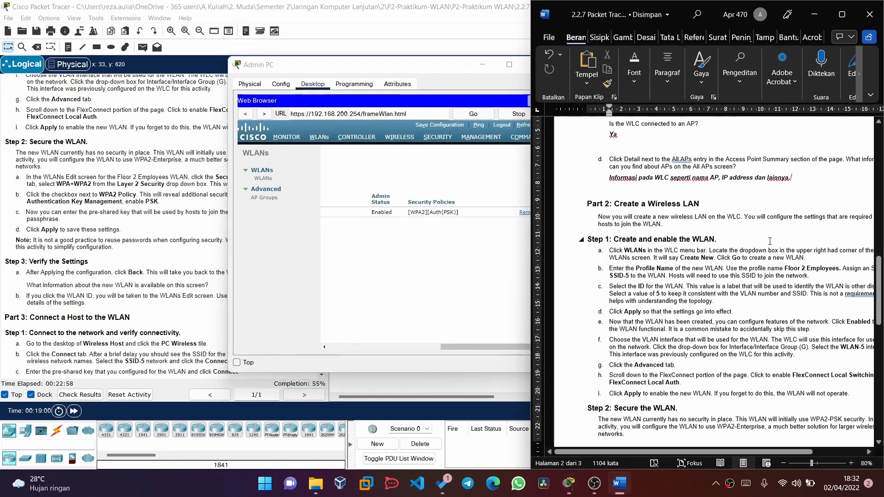
scroll(770, 241, "down", 11)
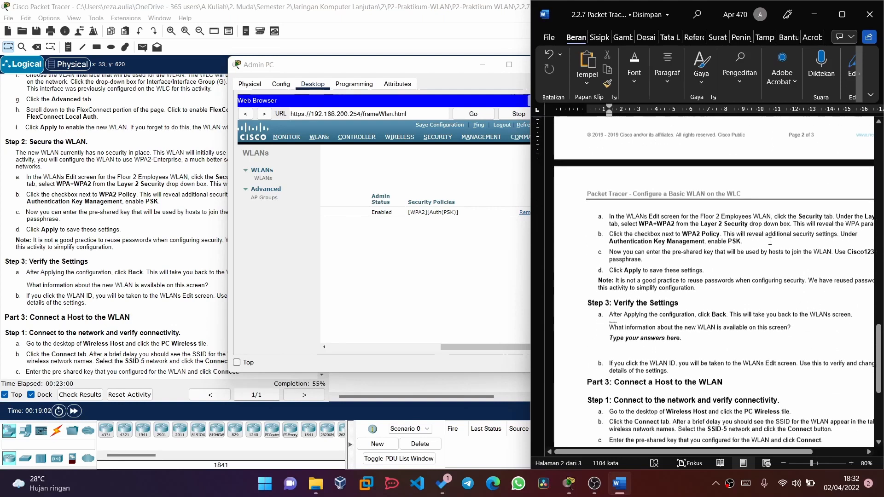
- Answer the WLAN-information question with 'Ada nama WLAN, SSID, admin status, security policy'
left_click(713, 305)
type("Type y")
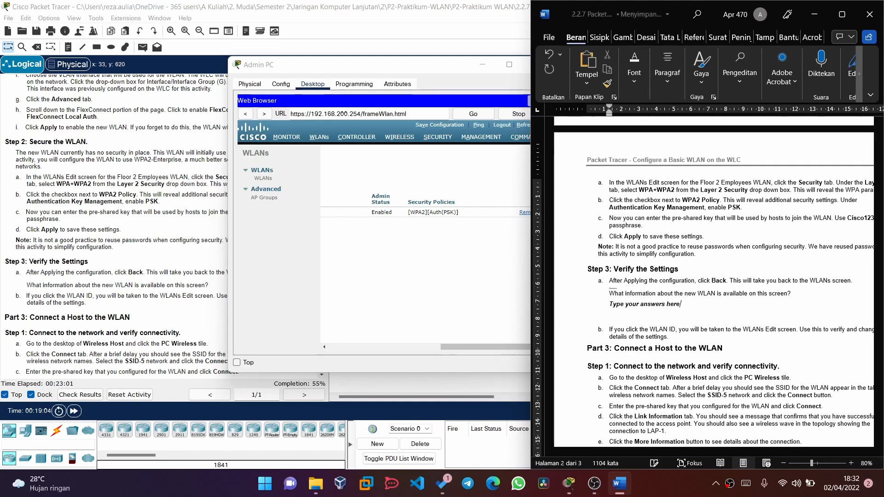
key("BackSpace")
key("BackSpace")
key("BackSpace")
key("BackSpace")
key("BackSpace")
type("a")
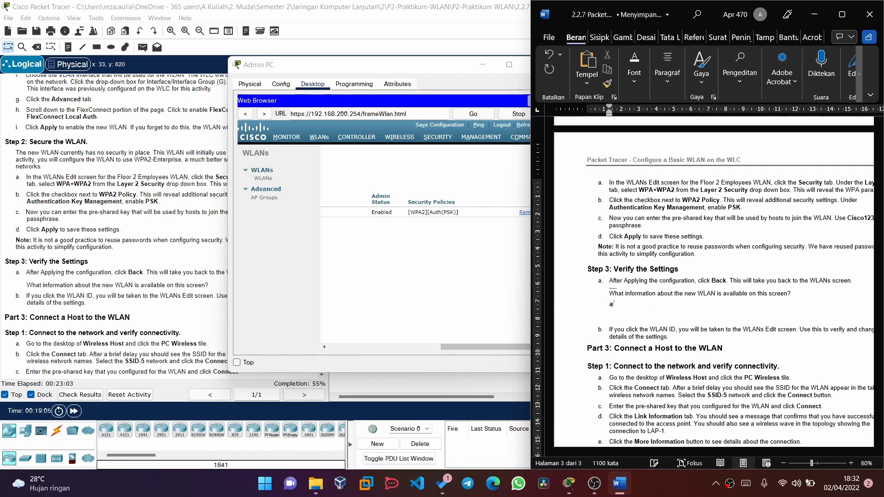
type("da ")
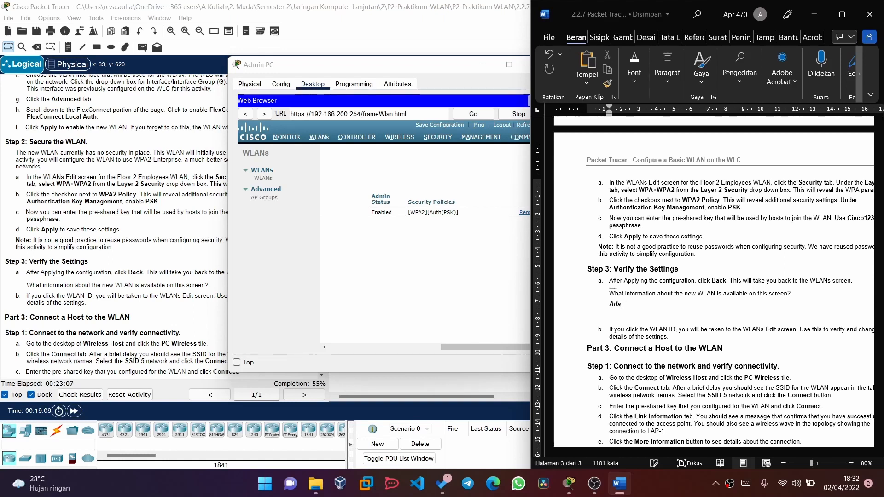
type("W")
key("BackSpace")
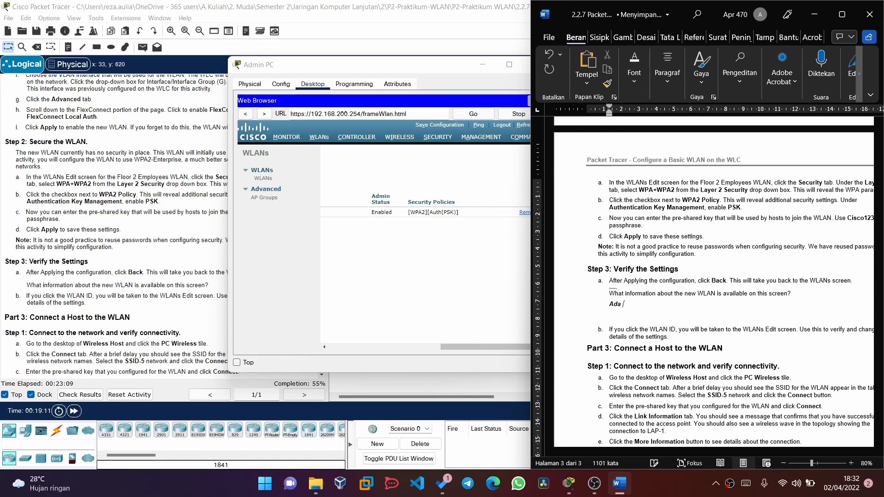
type("nama WLAN, ")
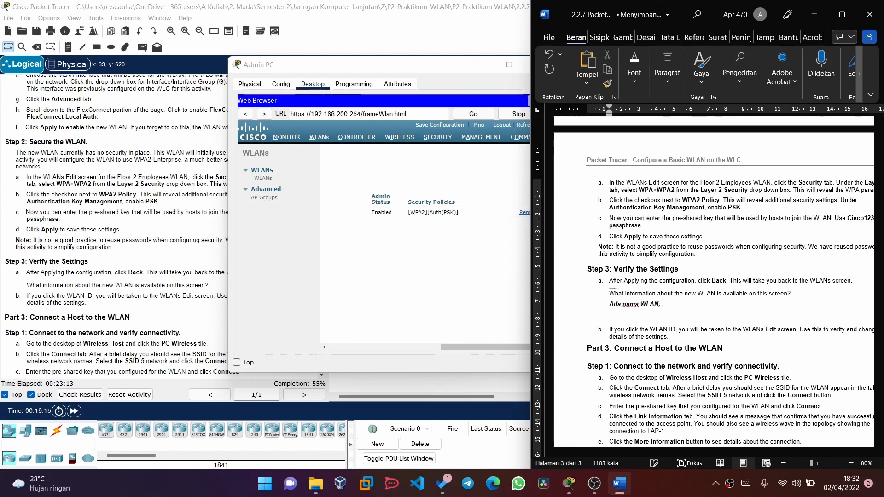
type("SSID,")
type("admin status, secu")
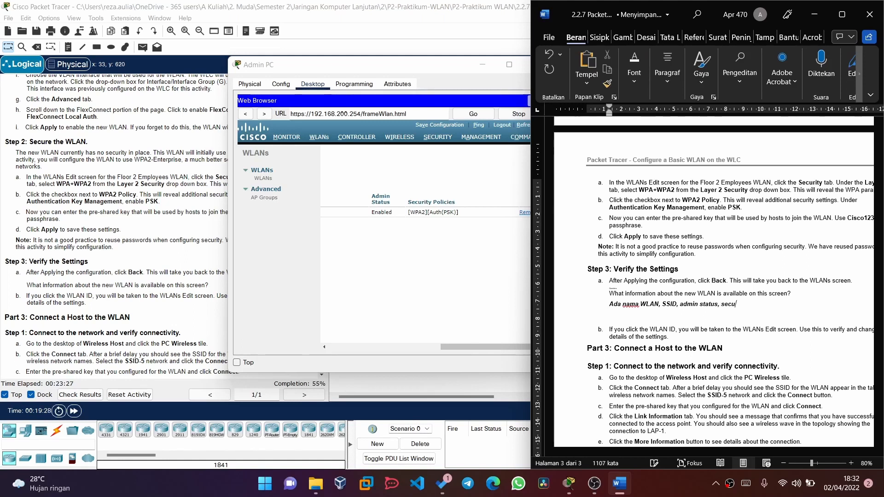
type("rity policy")
- Review WLAN 5's details on the controller page, then return to the Packet Tracer workspace
left_click(400, 260)
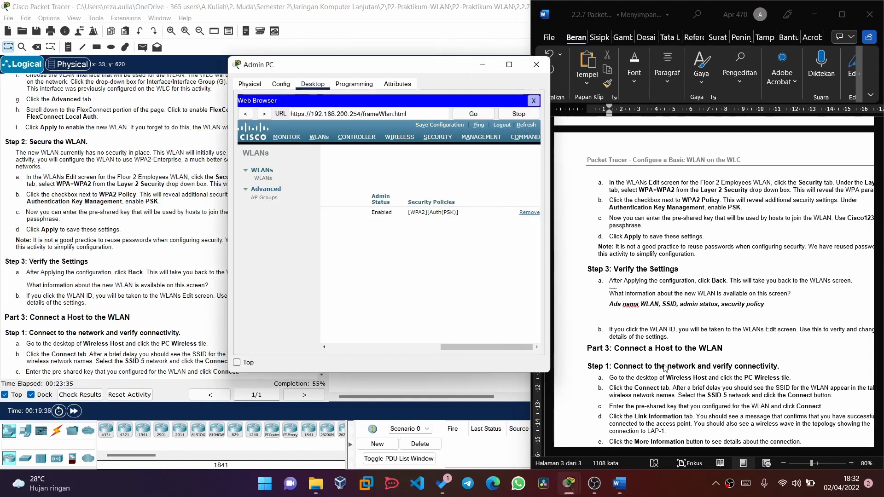
scroll(391, 244, "left", 5)
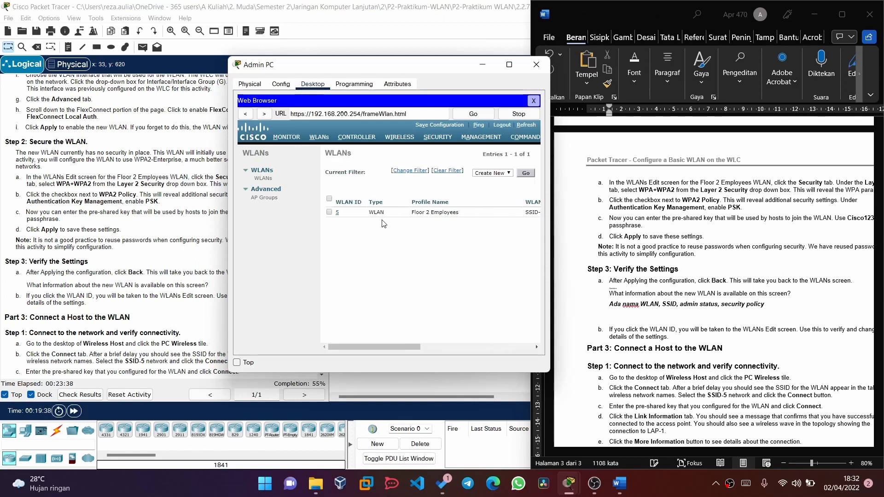
left_click(338, 213)
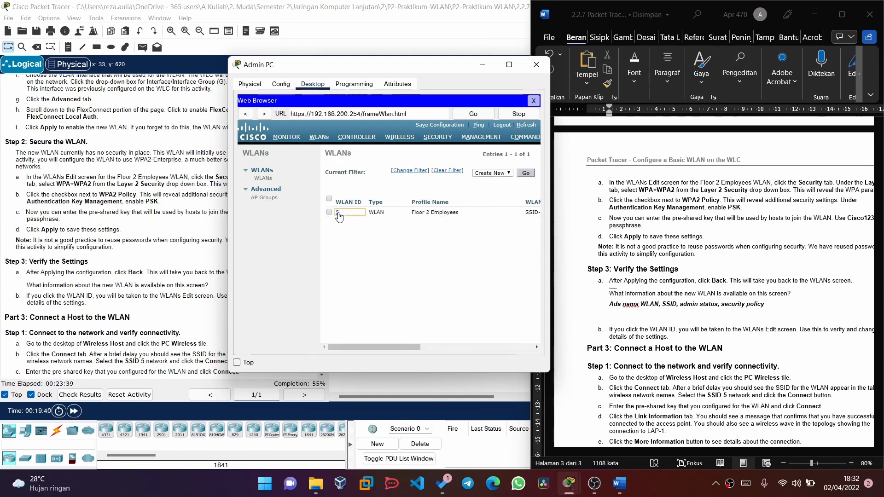
scroll(694, 332, "right", 2)
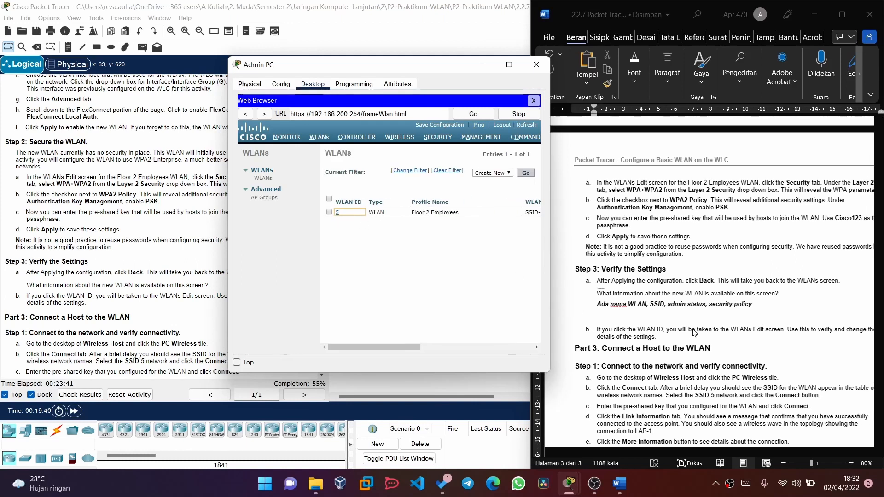
scroll(694, 332, "right", 4)
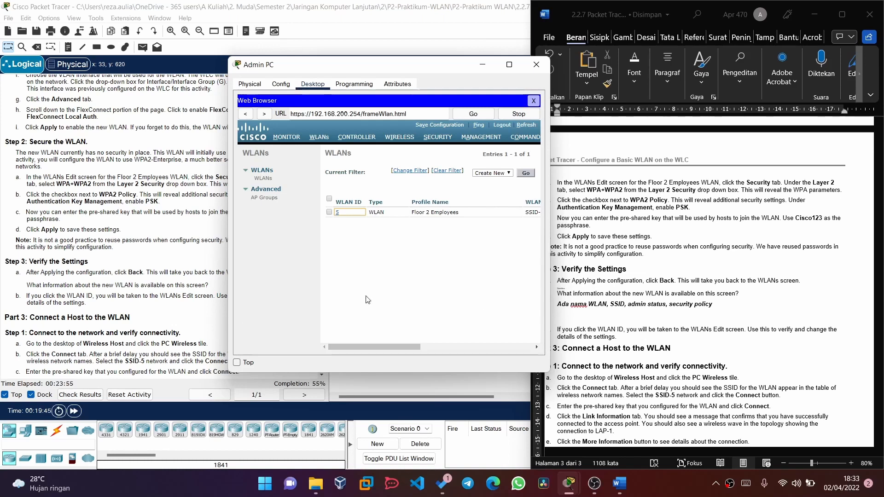
scroll(127, 314, "down", 2)
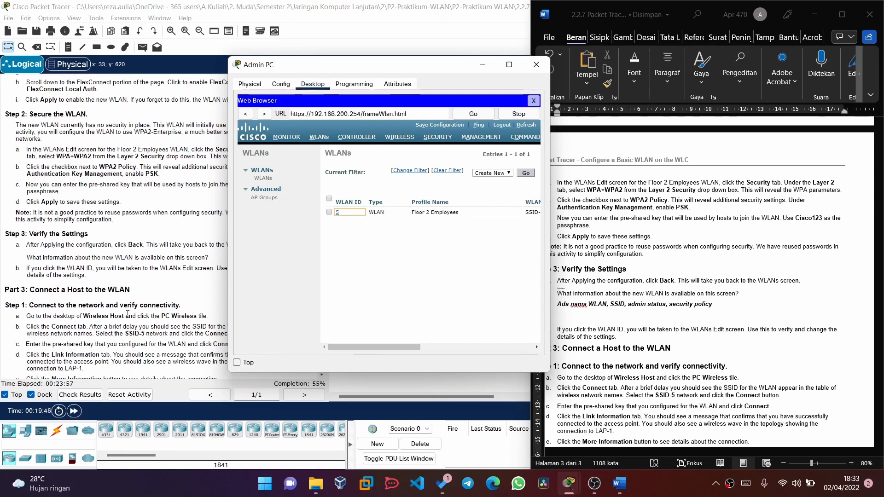
left_click(135, 310)
scroll(136, 308, "down", 2)
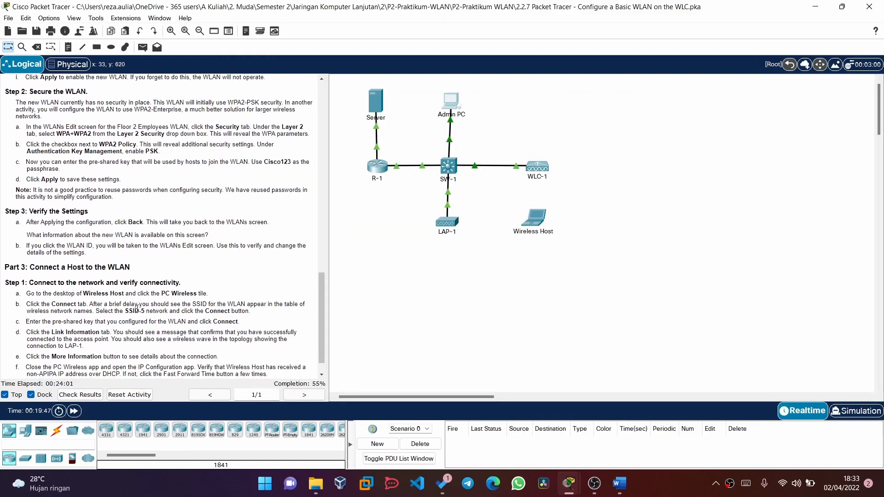
scroll(137, 308, "down", 2)
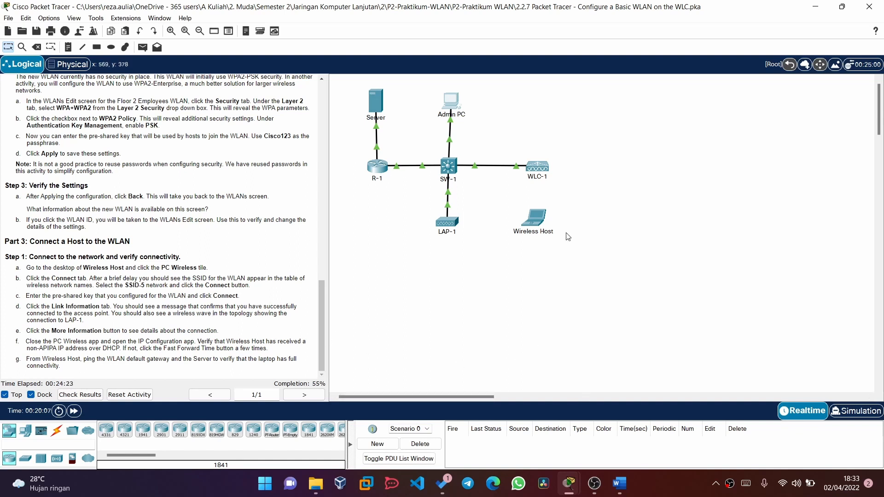
left_click(536, 228)
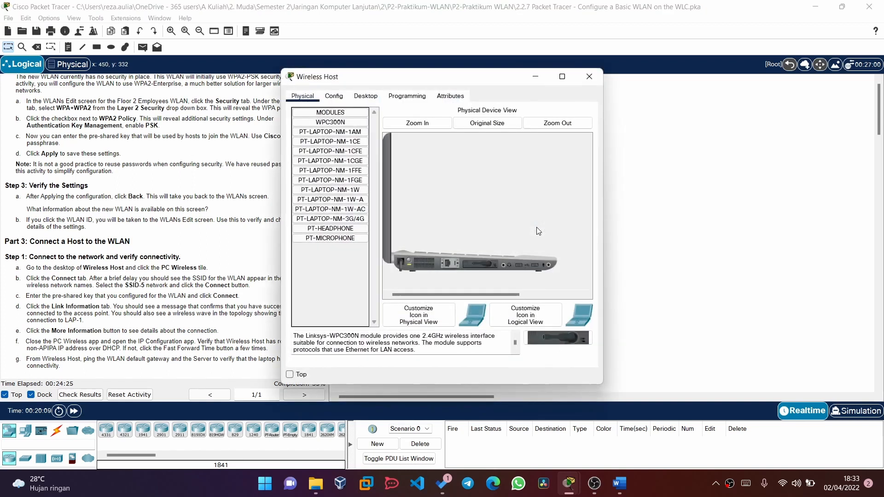
left_click(365, 97)
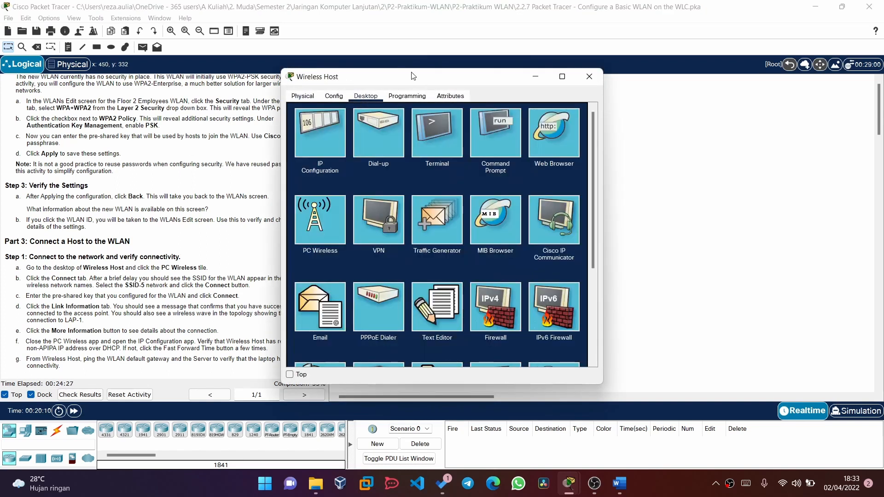
left_click_drag(412, 77, 570, 59)
left_click(466, 206)
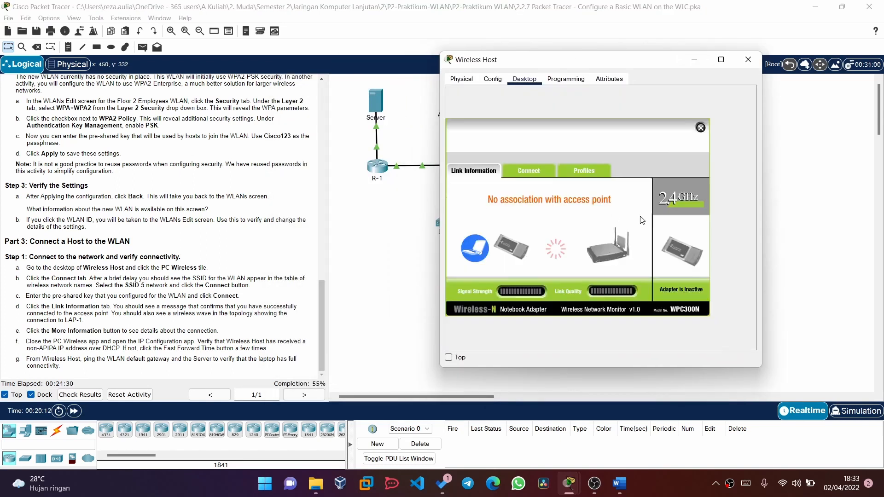
- Refresh the available wireless networks, select SSID-5 and start connecting to it
left_click(534, 176)
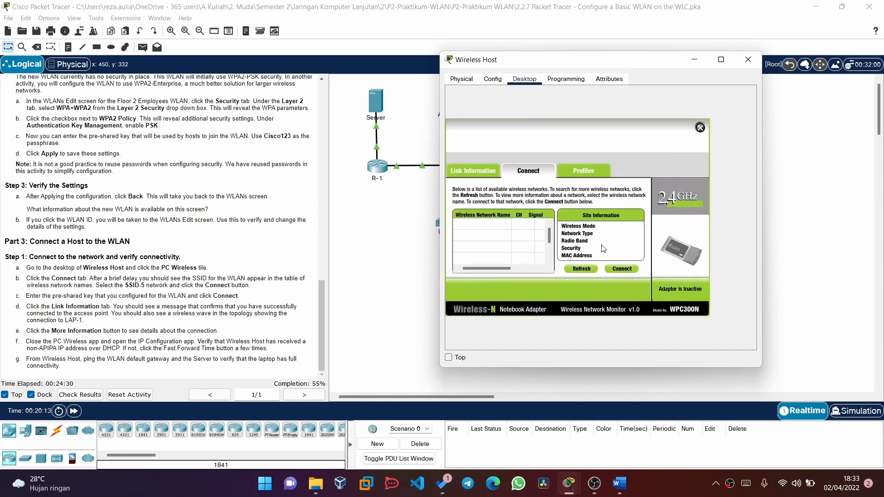
left_click(585, 269)
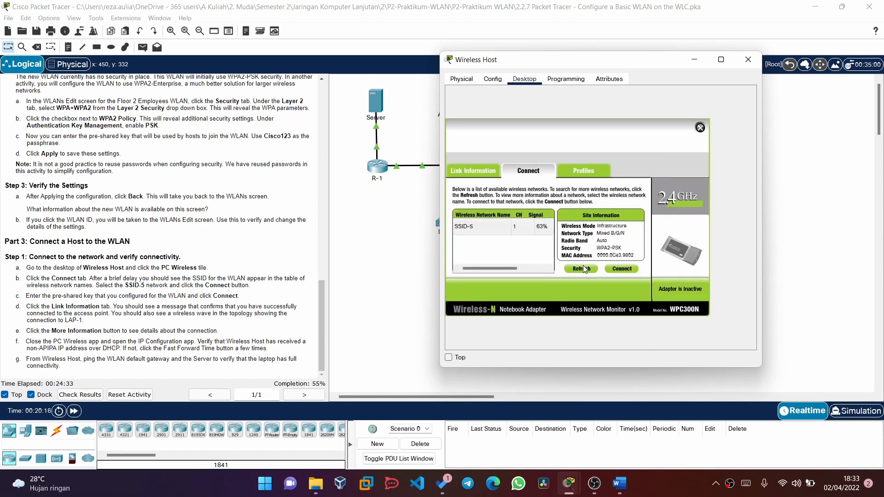
left_click(466, 227)
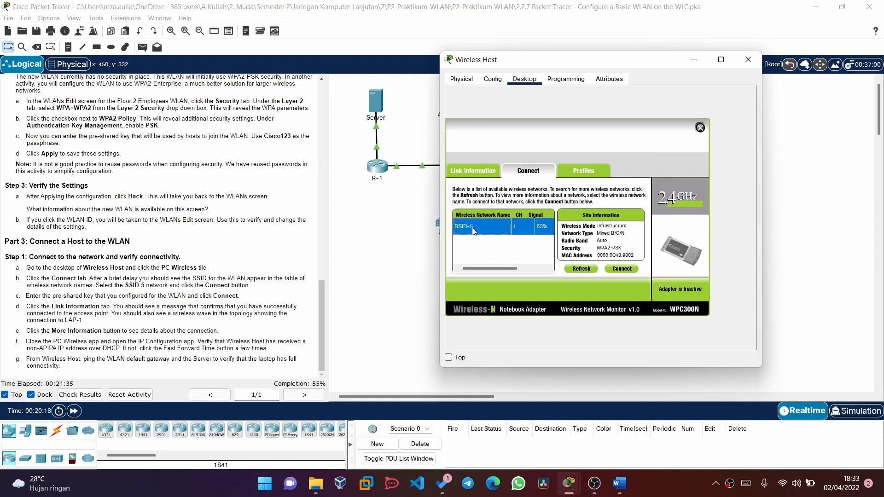
left_click(621, 269)
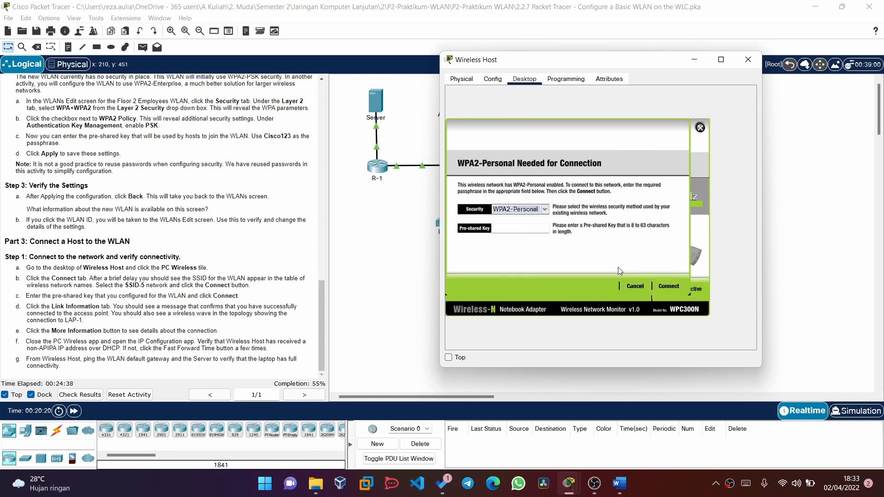
- Enter the WLAN's pre-shared key and join SSID-5
left_click(516, 229)
type("Cisco123")
left_click(674, 289)
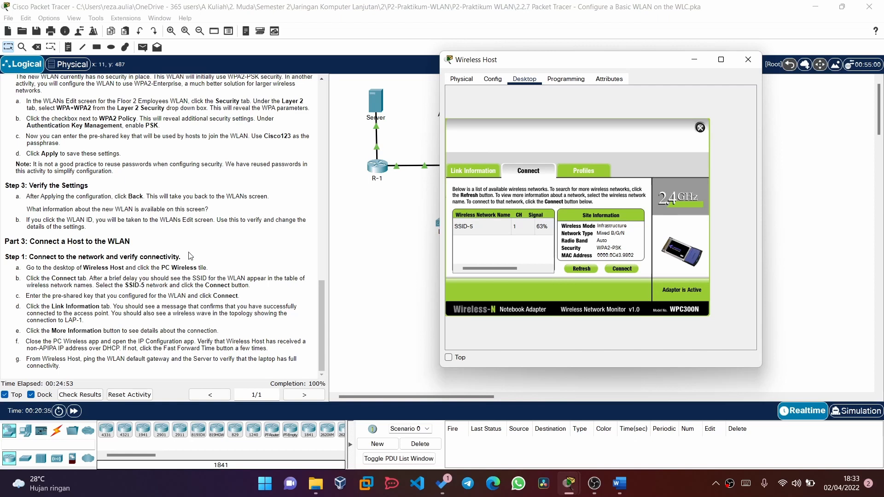
- Check the link information showing IP 192.168.5.2, then close PC Wireless
left_click(487, 174)
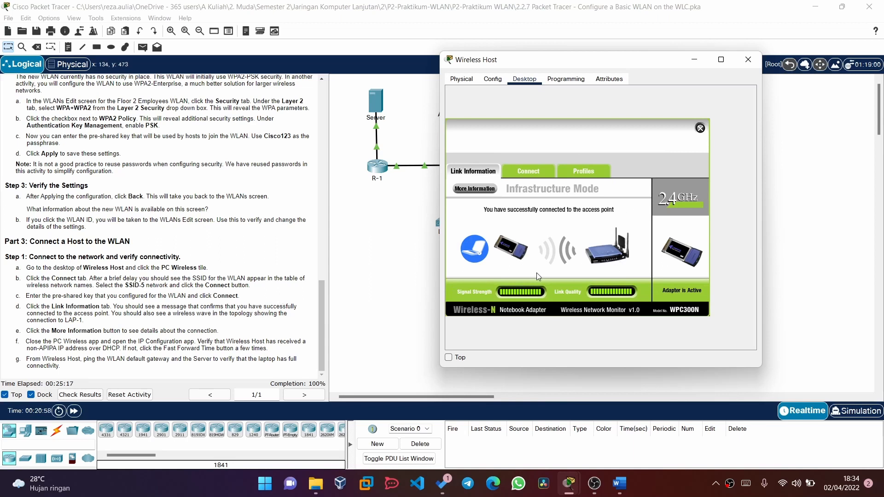
left_click(474, 188)
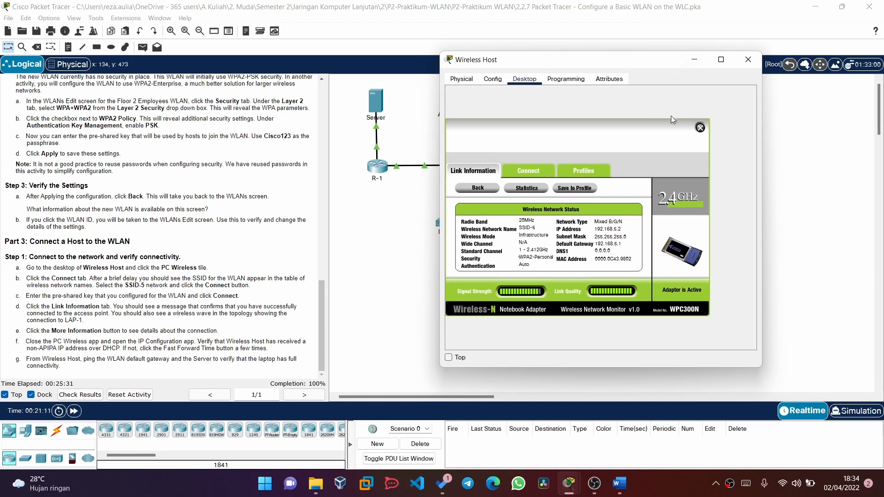
left_click(699, 128)
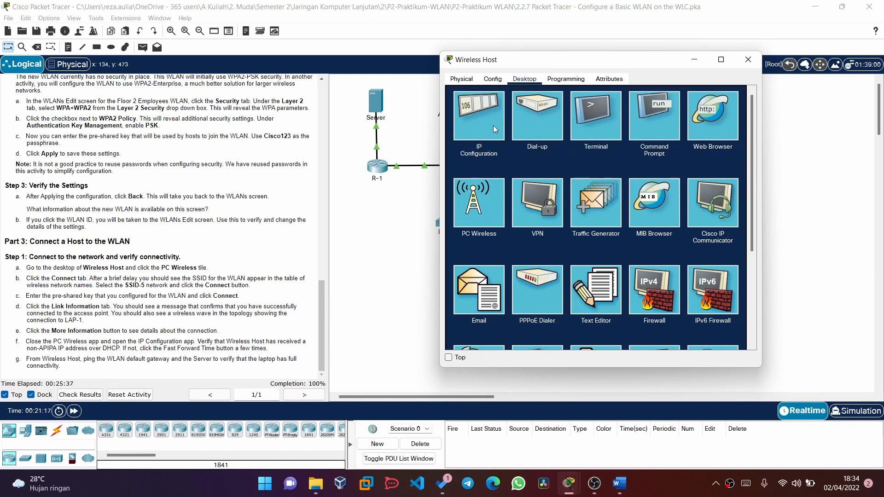
- Fast-forward time and confirm DHCP address 192.168.5.2, gateway 192.168.5.1, then open Command Prompt
left_click(479, 115)
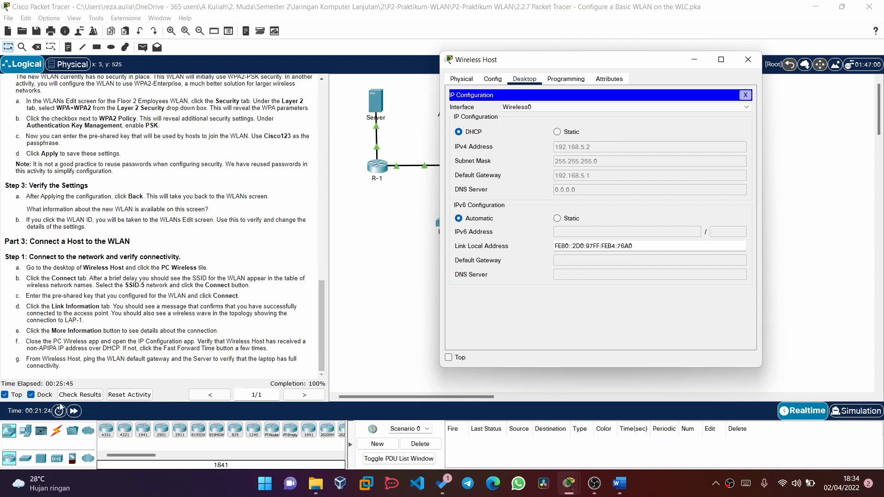
left_click(74, 411)
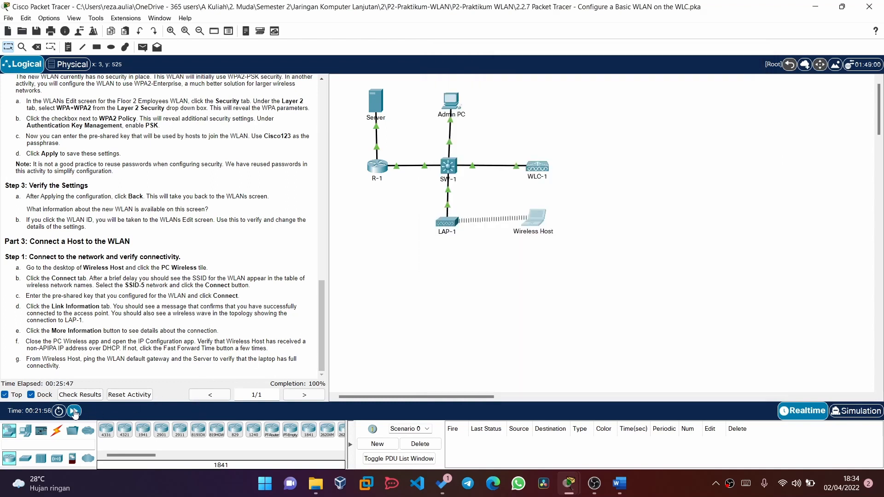
mouse_move(599, 492)
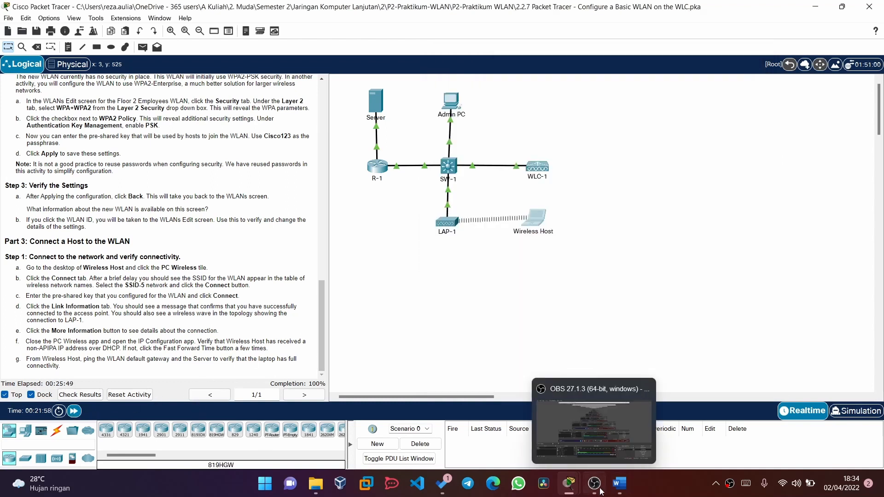
mouse_move(569, 484)
left_click(661, 407)
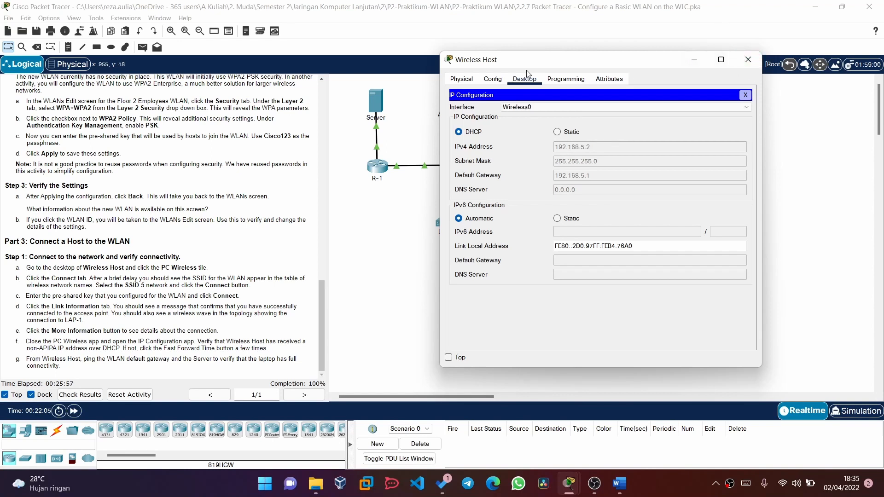
left_click(745, 95)
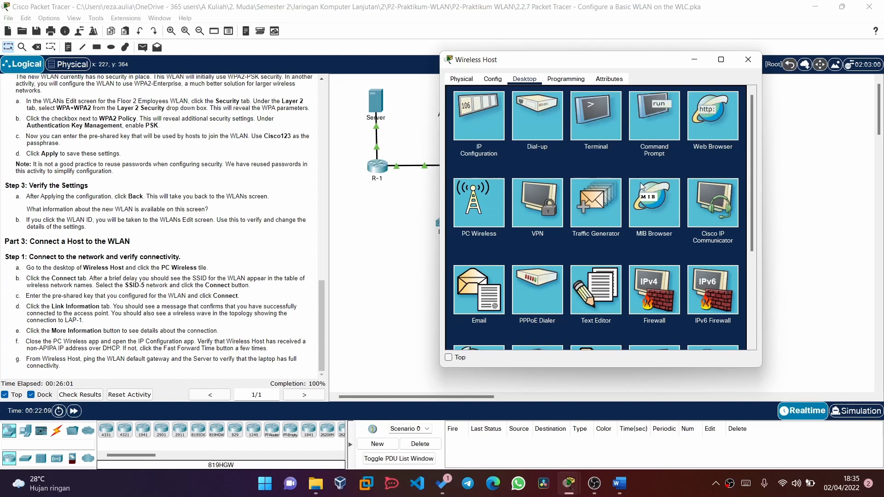
left_click(640, 128)
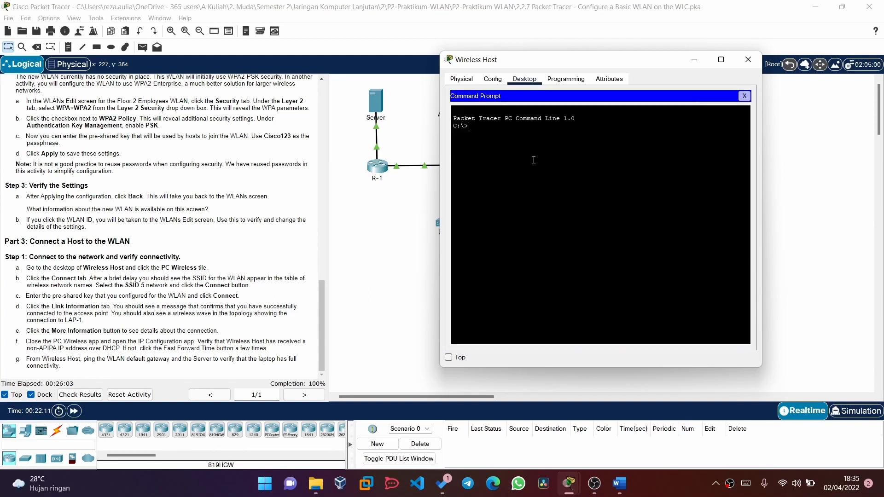
- Ping 173.31.1.254 from the Wireless Host; all four packets fail as unreachable
type("ping")
scroll(101, 206, "up", 10)
scroll(102, 206, "up", 5)
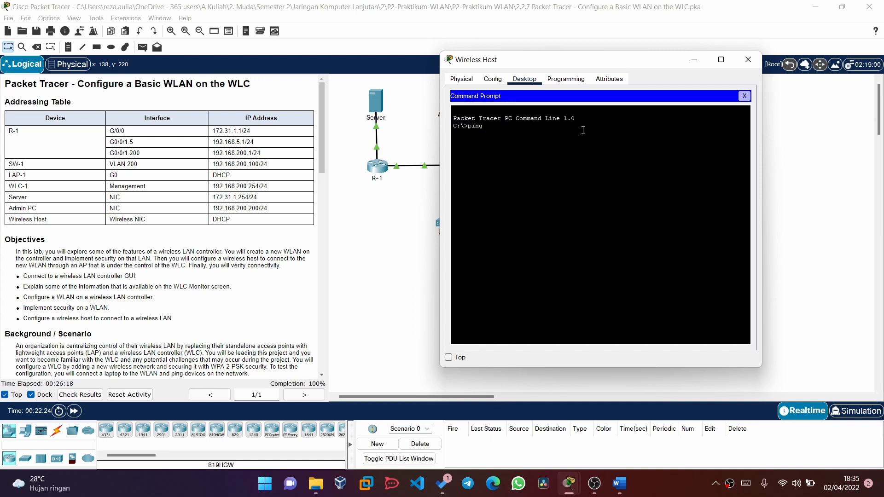
type("173.3")
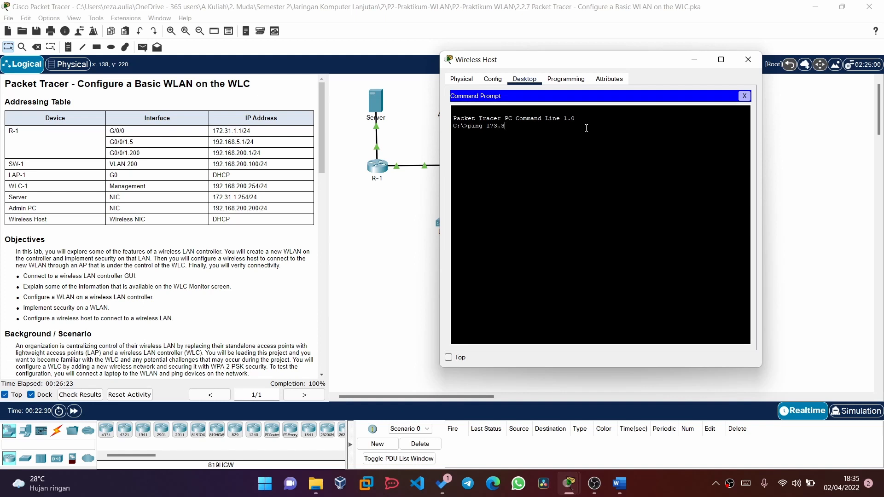
type("1.1.24")
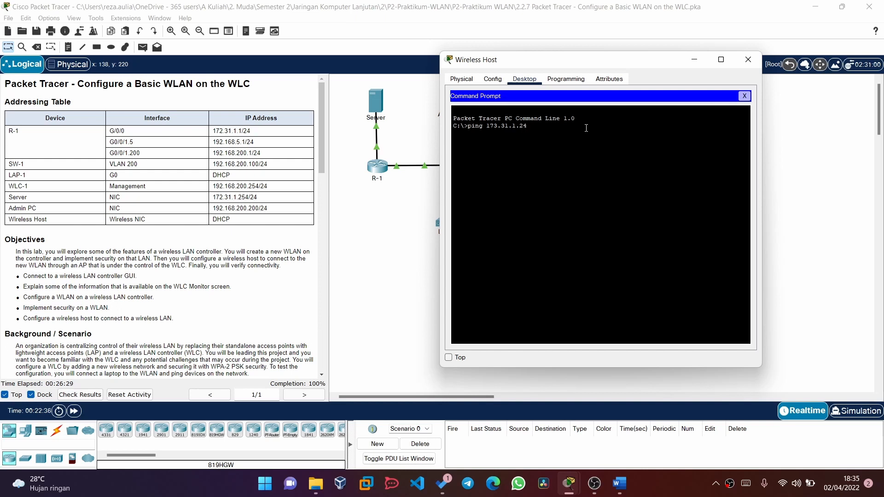
key("BackSpace")
type("5")
key("Return")
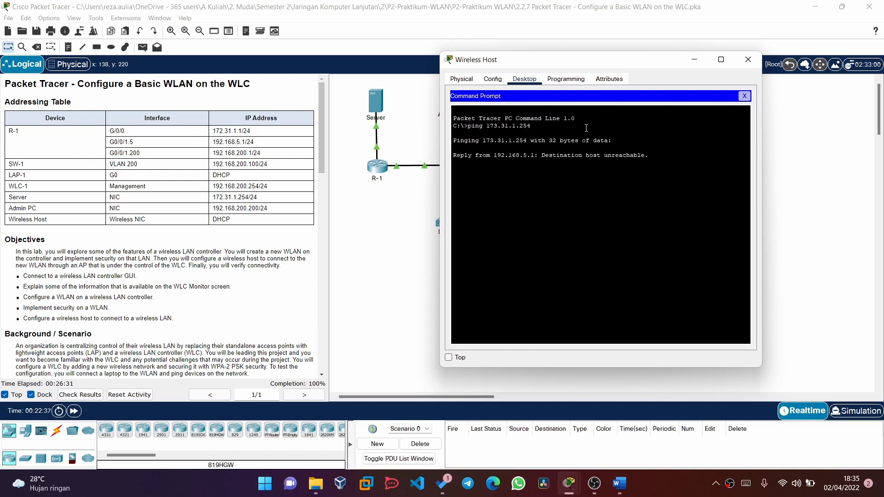
scroll(191, 345, "down", 15)
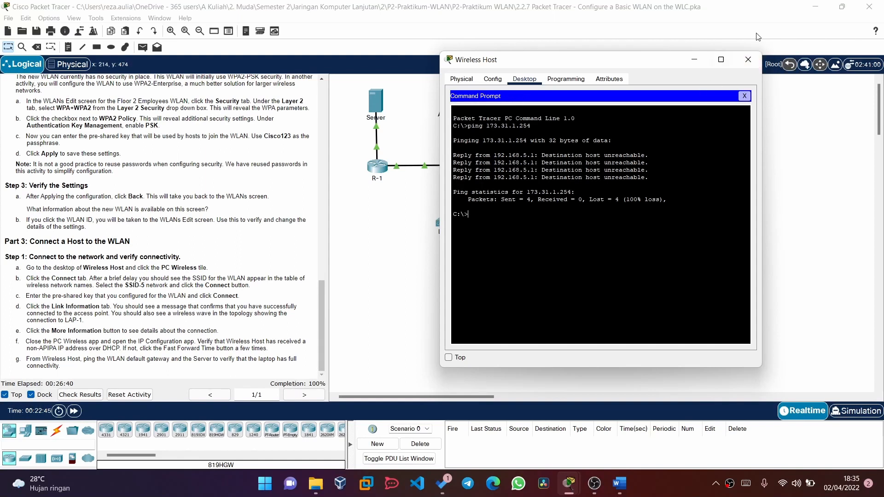
- Maximize the Wireless Host window, then close it to return to the topology
left_click(722, 59)
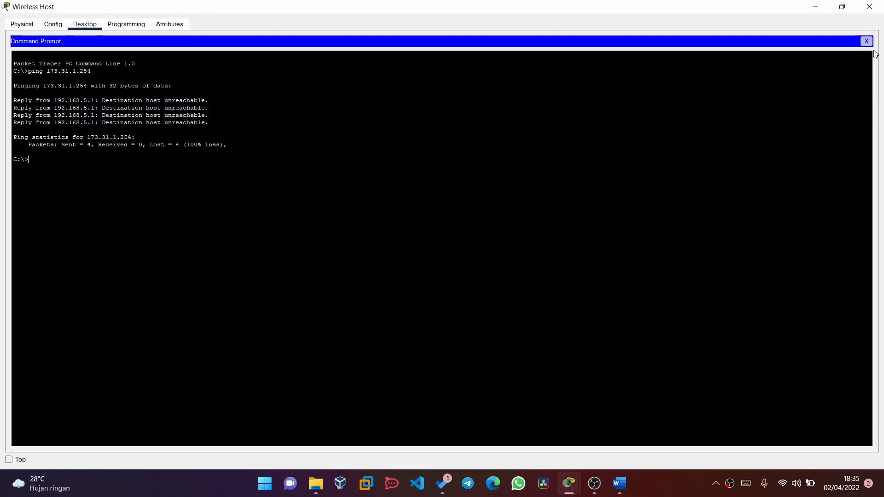
left_click(869, 6)
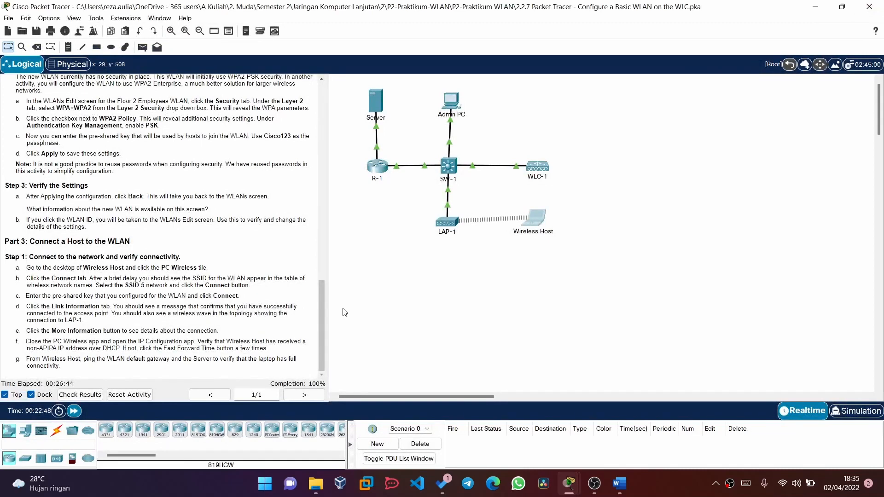
scroll(183, 276, "up", 14)
scroll(182, 276, "down", 11)
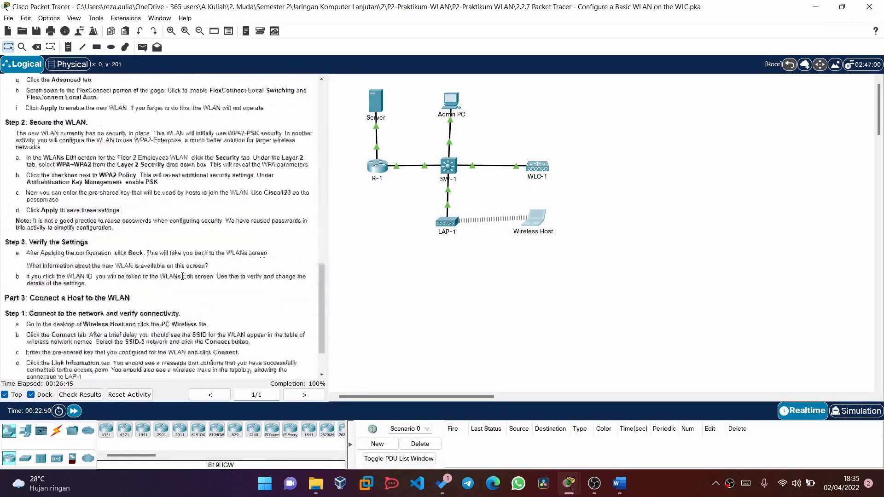
scroll(182, 276, "down", 3)
scroll(292, 99, "up", 14)
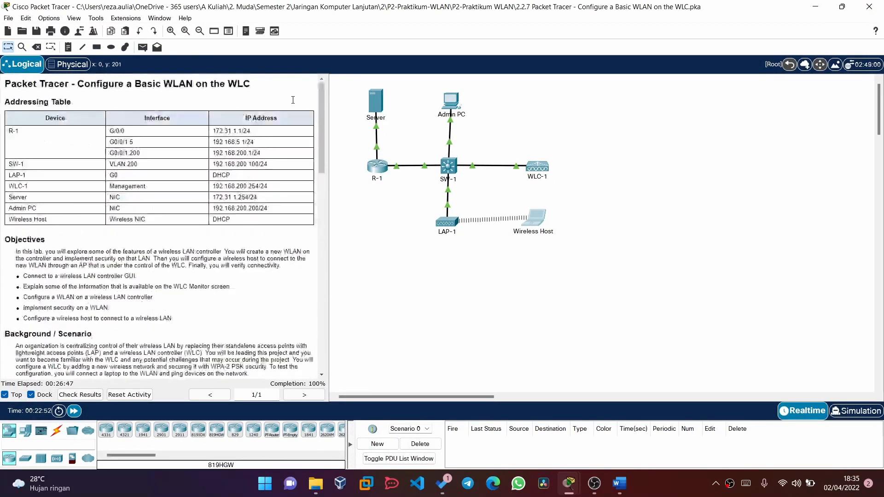
scroll(293, 99, "down", 13)
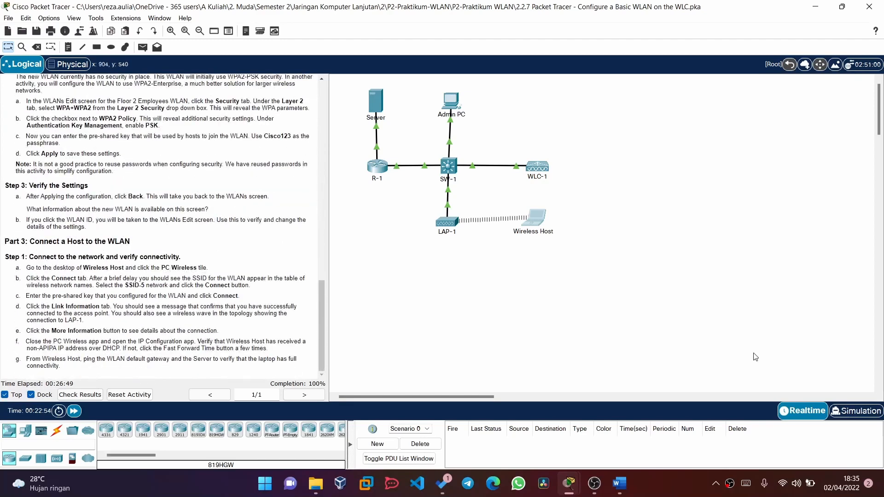